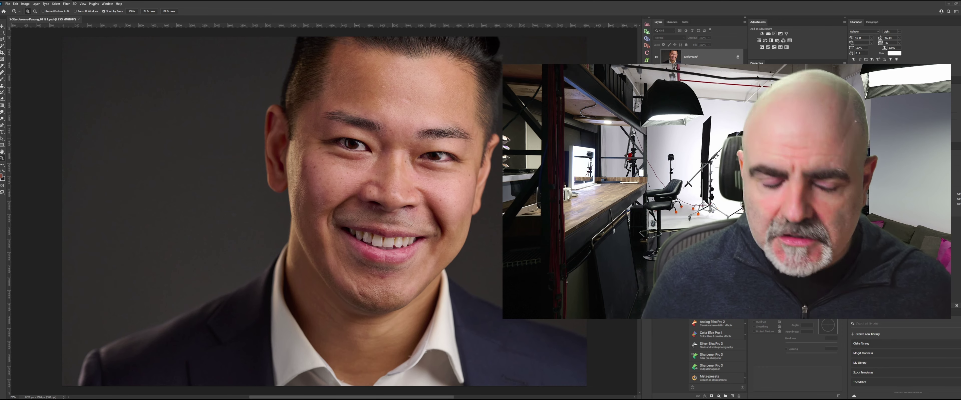
Run the median frequency separation action, accepting the Median filter radii and the Apply Image Subtract settings
key("F2")
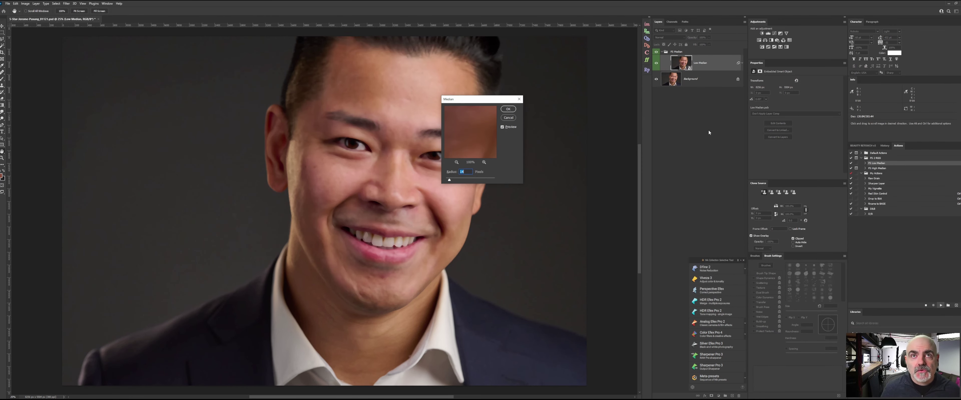
left_click(507, 109)
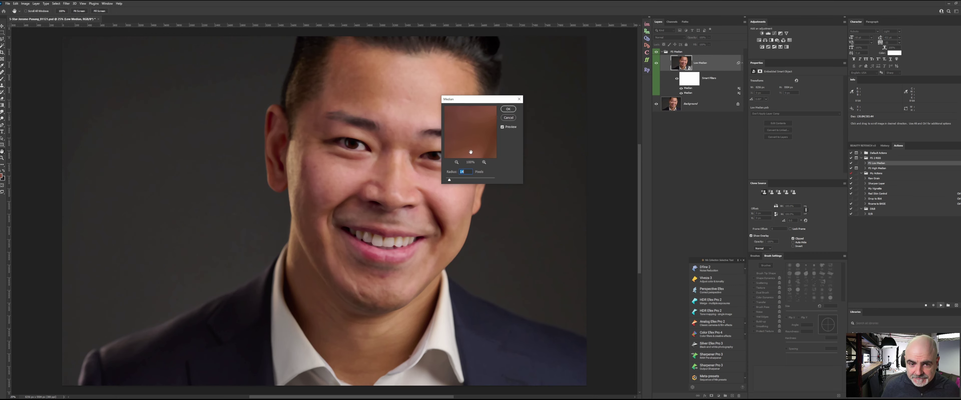
left_click(511, 111)
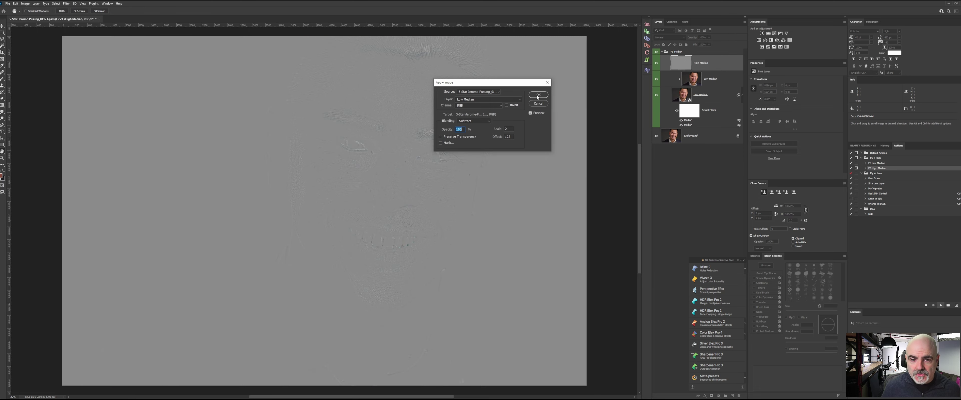
left_click(543, 96)
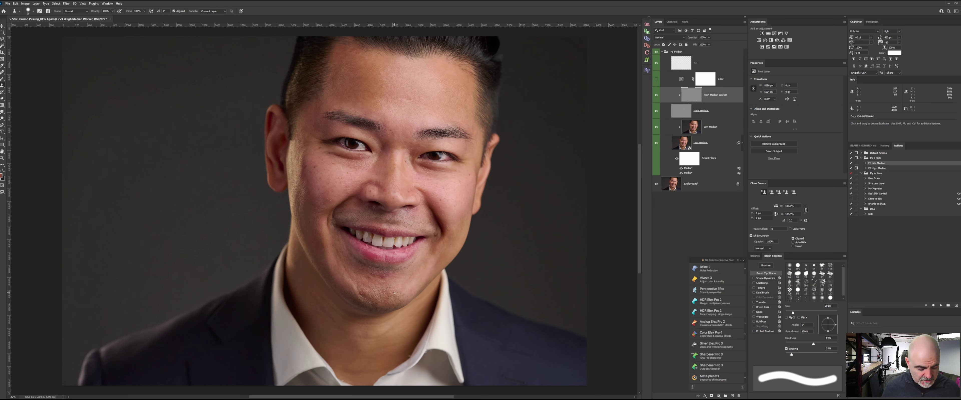
Select the clipped High Median working layer and heal the uneven skin texture in the middle of the chin with the Healing Brush
left_click(688, 223)
key("z")
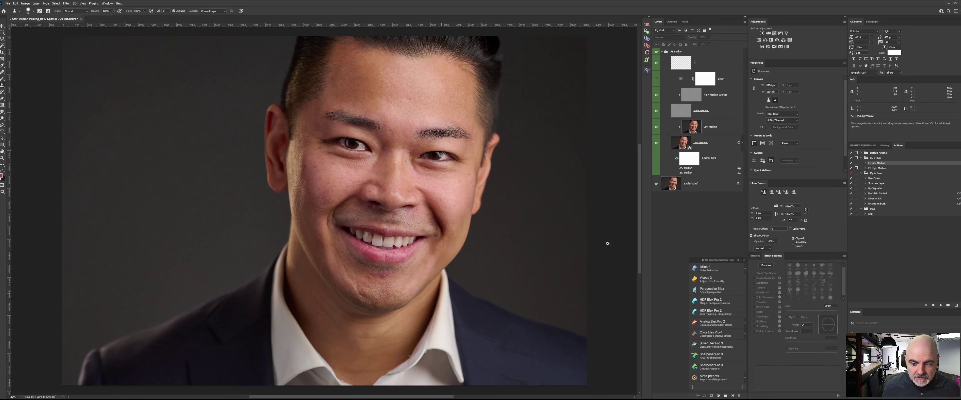
left_click(692, 96)
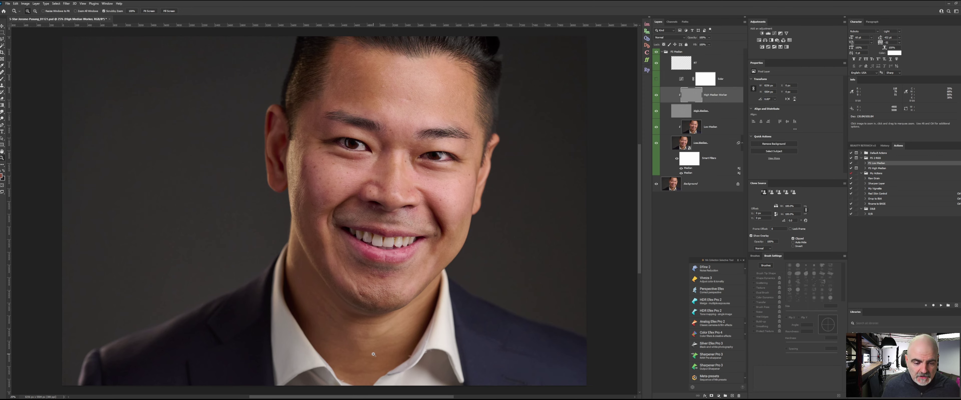
left_click_drag(384, 353, 470, 165)
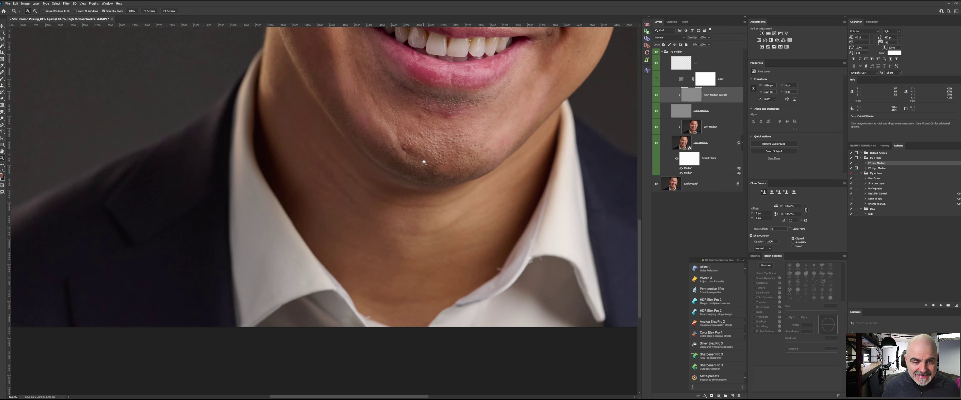
key("j")
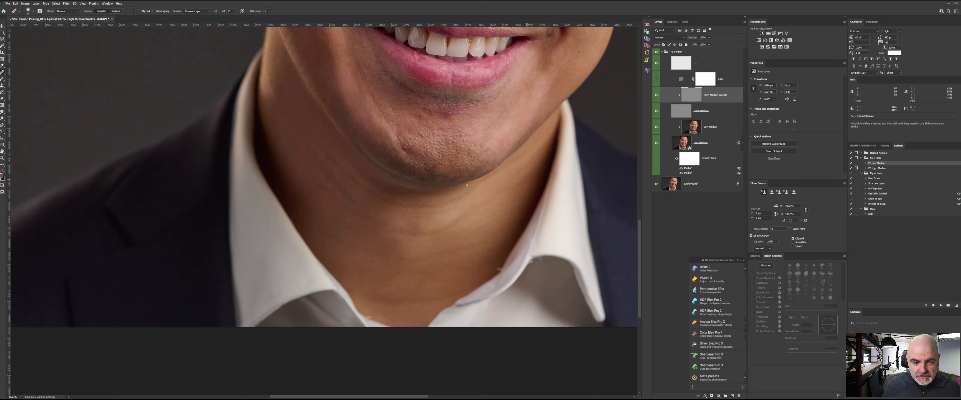
left_click_drag(415, 150, 421, 149)
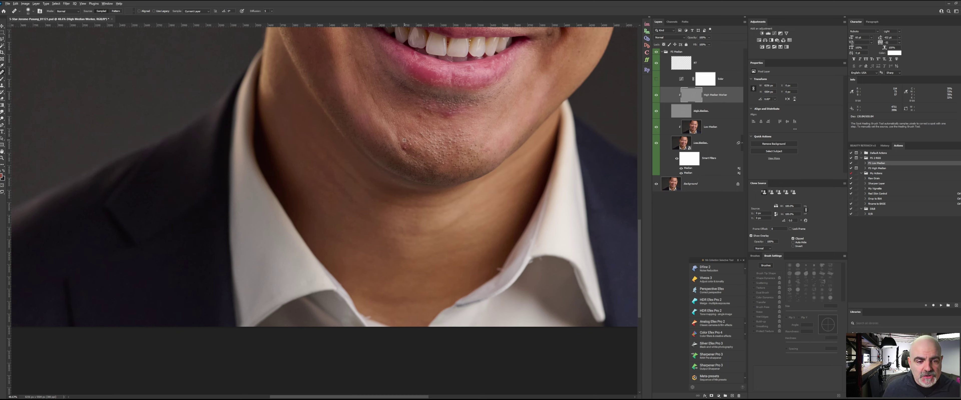
left_click(410, 147, "alt")
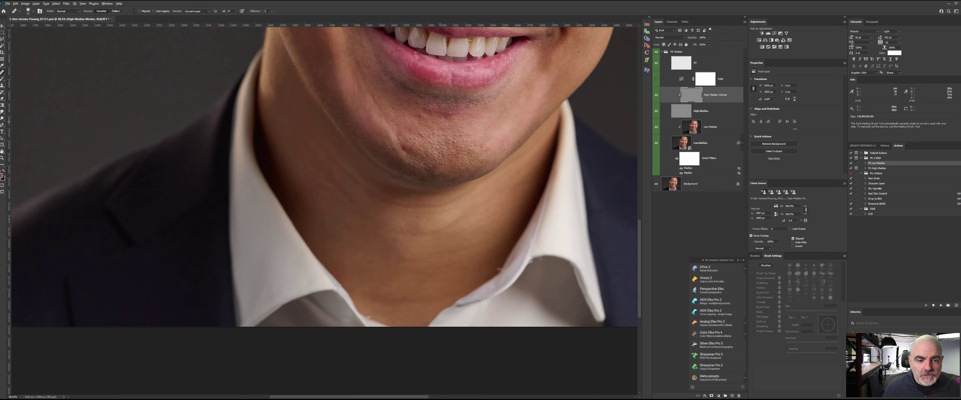
Heal the texture blemishes just below the lower lip using nearby sampled skin
left_click(451, 116, "alt")
left_click(424, 112, "alt")
left_click_drag(420, 114, 420, 125)
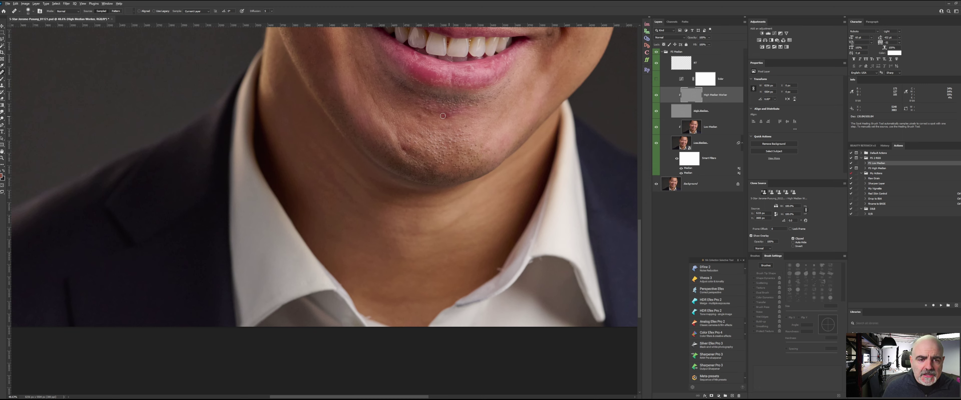
Heal the creases and texture marks across the neck, sampling clean skin beside each one
left_click_drag(415, 115, 397, 200)
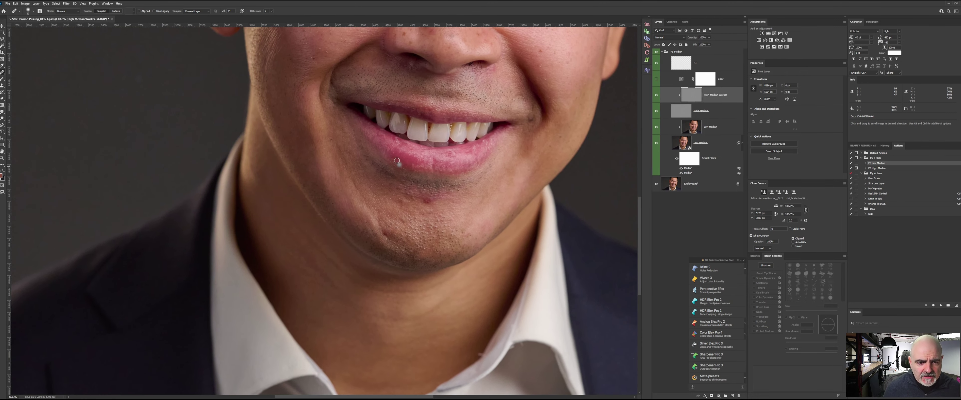
left_click_drag(384, 295, 401, 197)
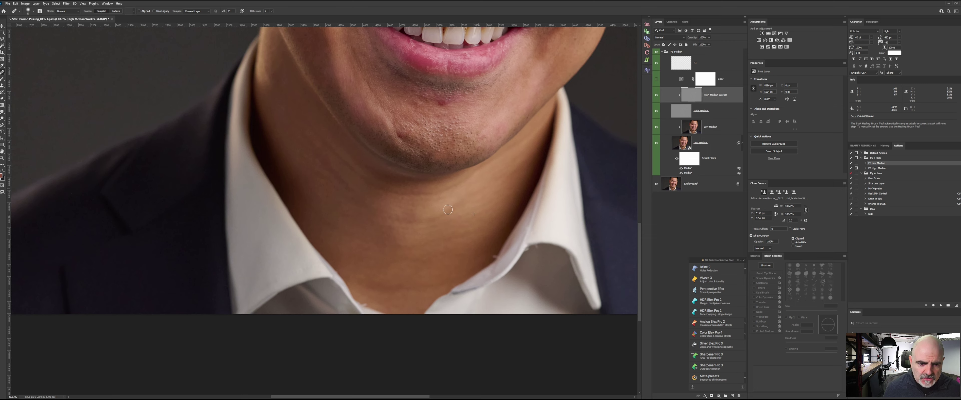
left_click(360, 207, "alt")
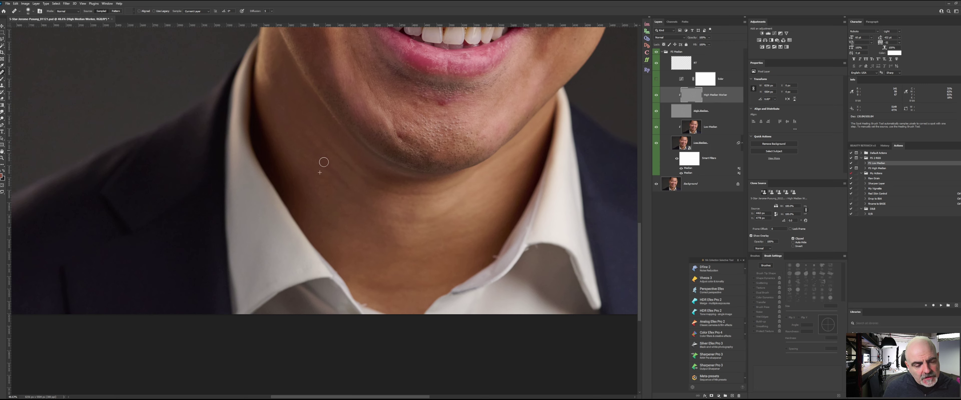
left_click(317, 138, "alt")
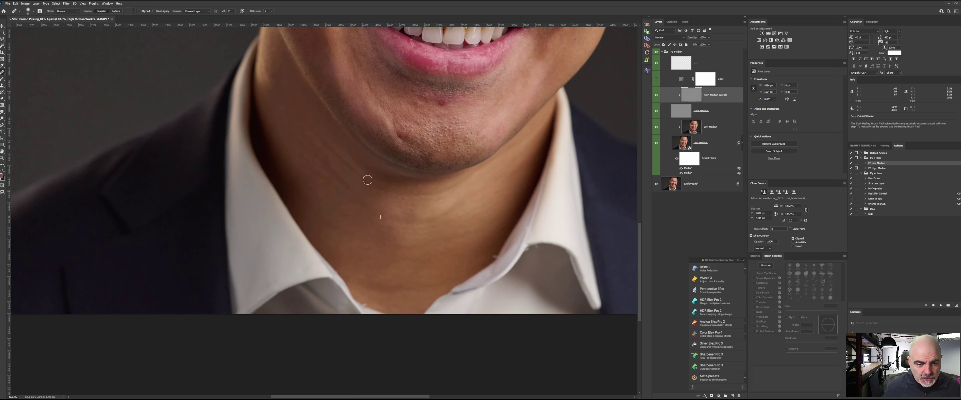
left_click(329, 146, "alt")
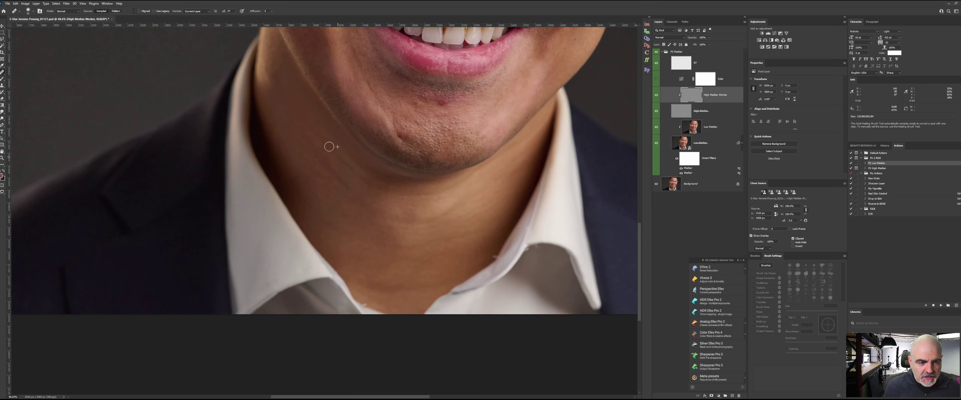
left_click(297, 139, "alt")
left_click(325, 218, "alt")
left_click(427, 265, "alt")
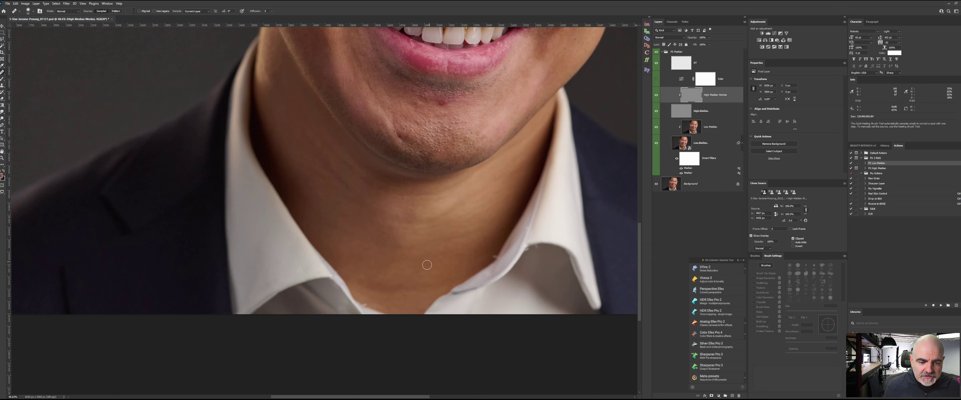
left_click(418, 236, "alt")
left_click(417, 236, "alt")
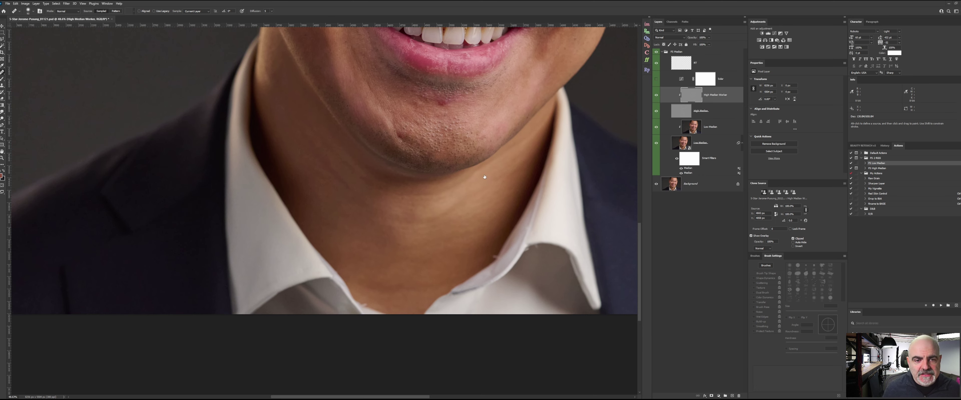
Heal the cracks and flaky texture along the lower lip with texture sampled from the lip itself
left_click_drag(531, 141, 480, 206)
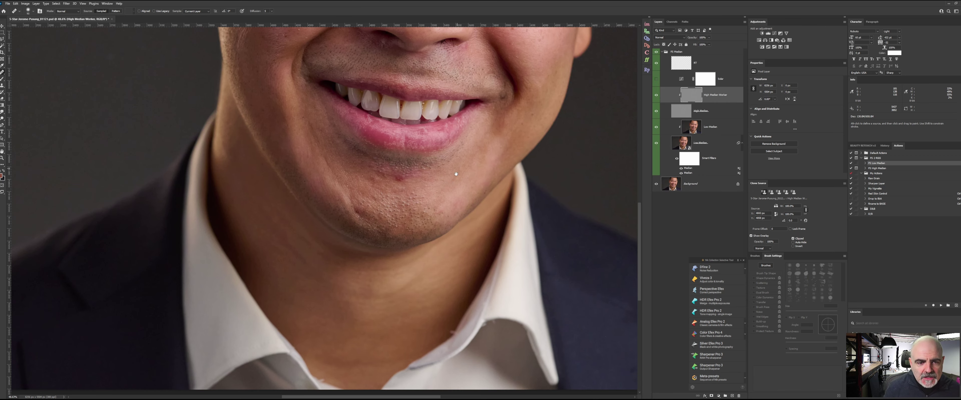
left_click_drag(450, 190, 474, 249)
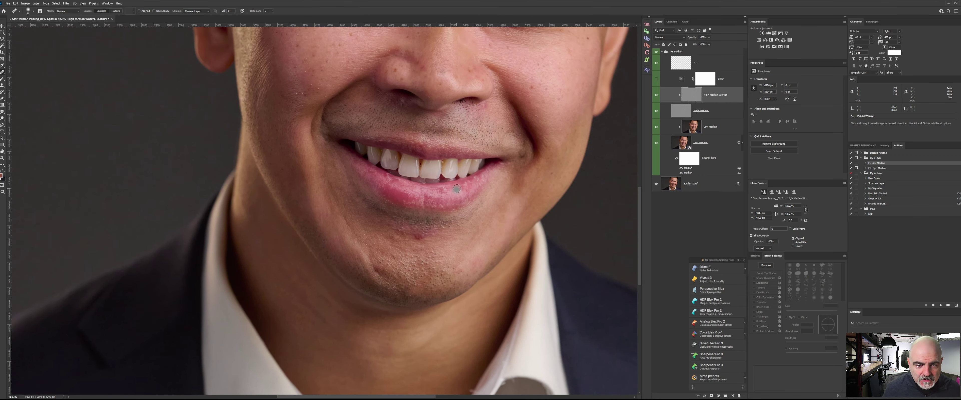
left_click(445, 191, "alt")
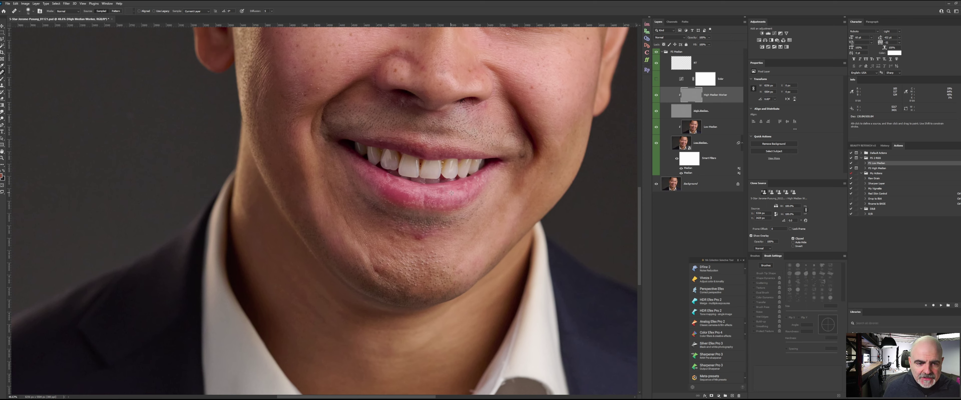
left_click(452, 196, "alt")
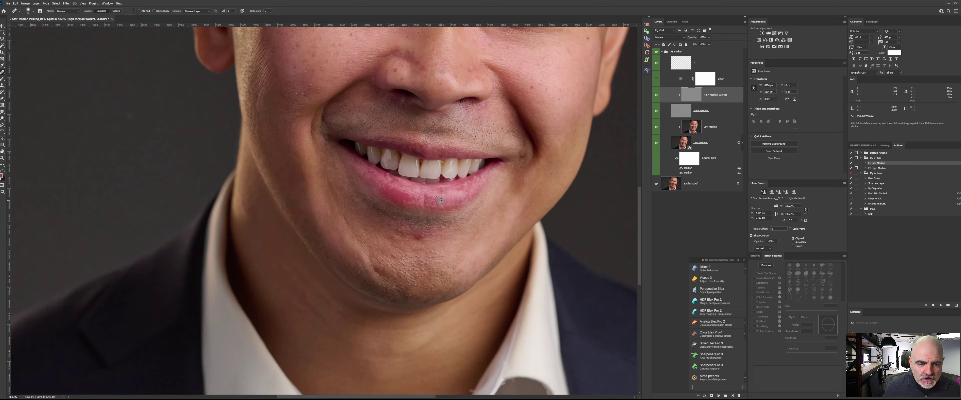
left_click(389, 180, "alt")
left_click(387, 179, "alt")
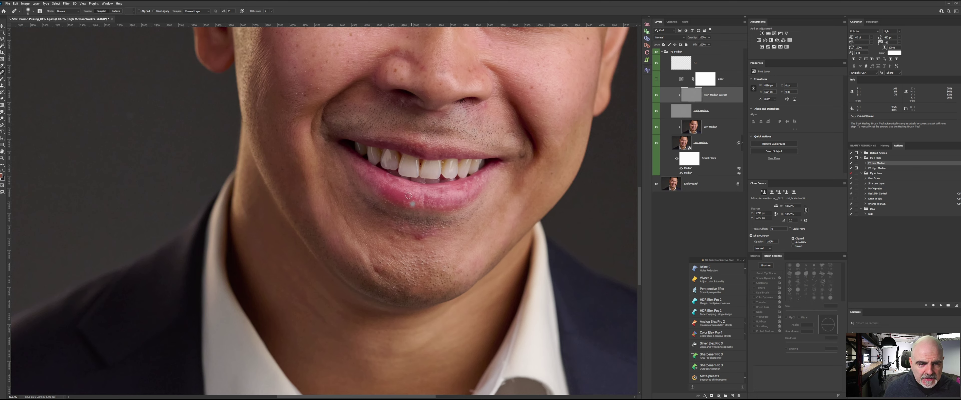
left_click(425, 192, "alt")
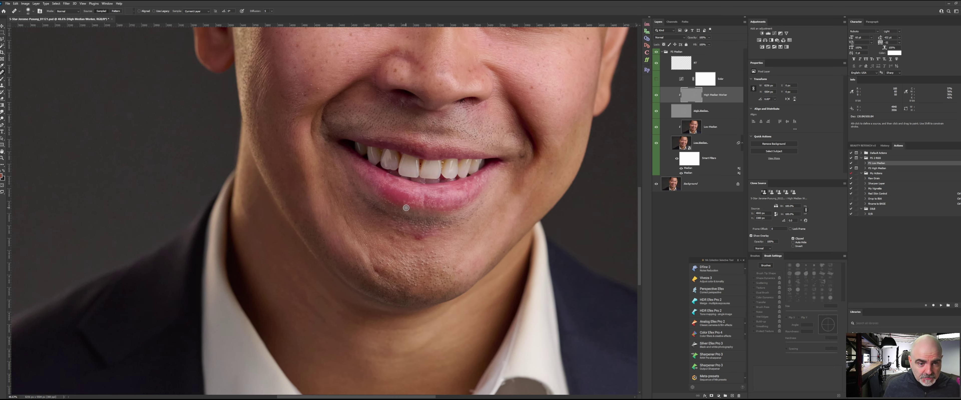
Select the Low Median layer and blend away the red spot on the chin with the Mixer Brush
left_click_drag(407, 207, 388, 240)
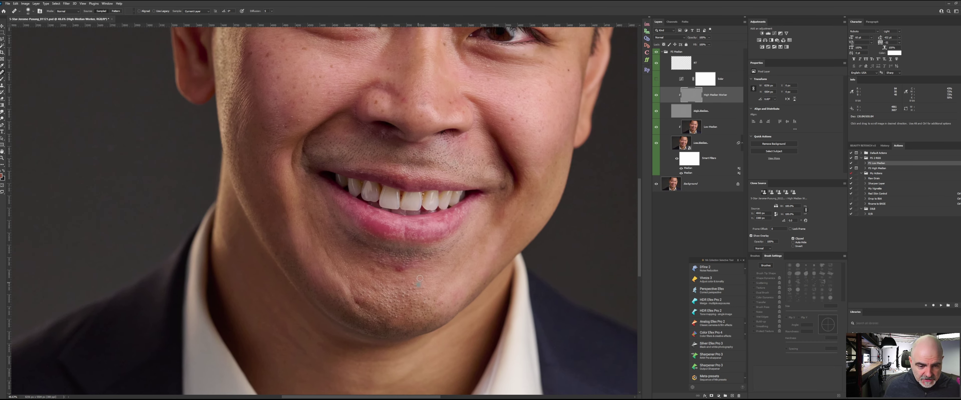
left_click(671, 127)
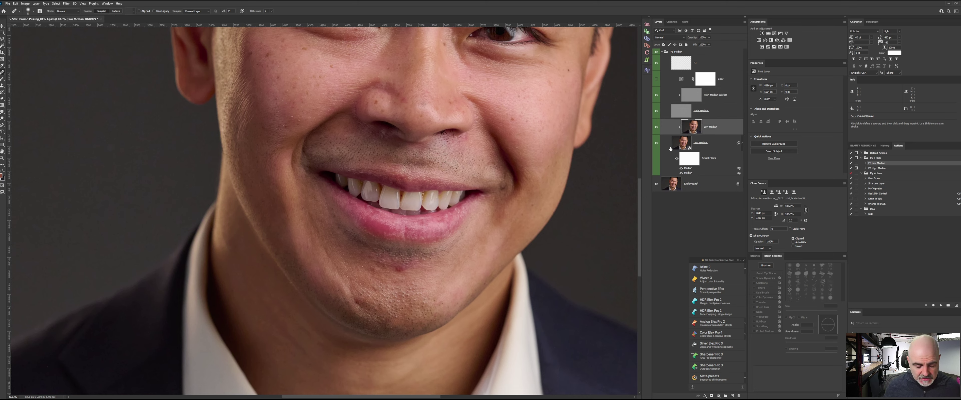
key("b")
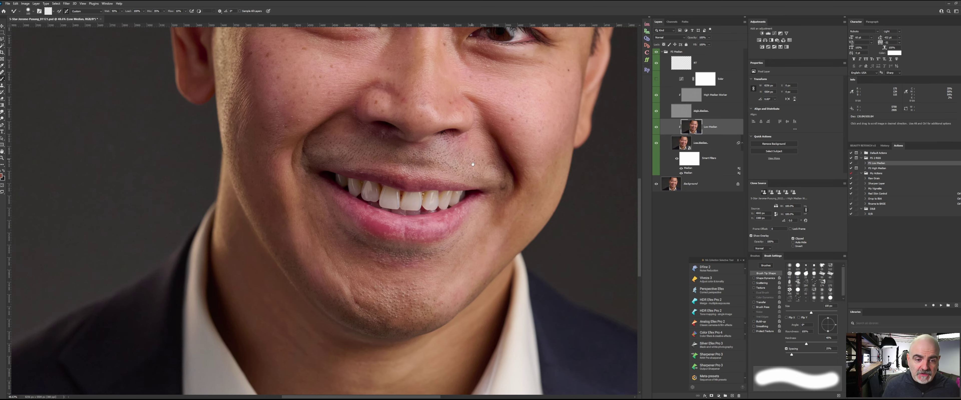
Reduce the Mixer Brush size and sample the skin tone between the nose and upper lip
left_click_drag(472, 164, 481, 213)
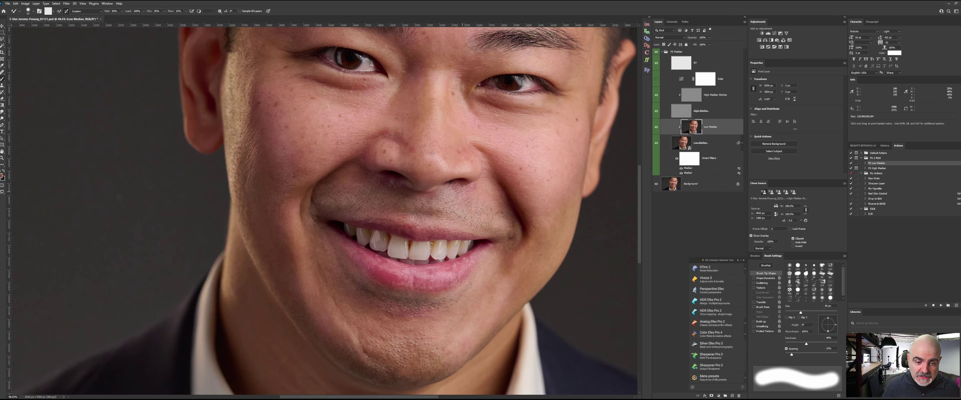
key("bracketleft")
key("bracketleft")
key("bracketleft")
key("bracketleft")
key("bracketleft")
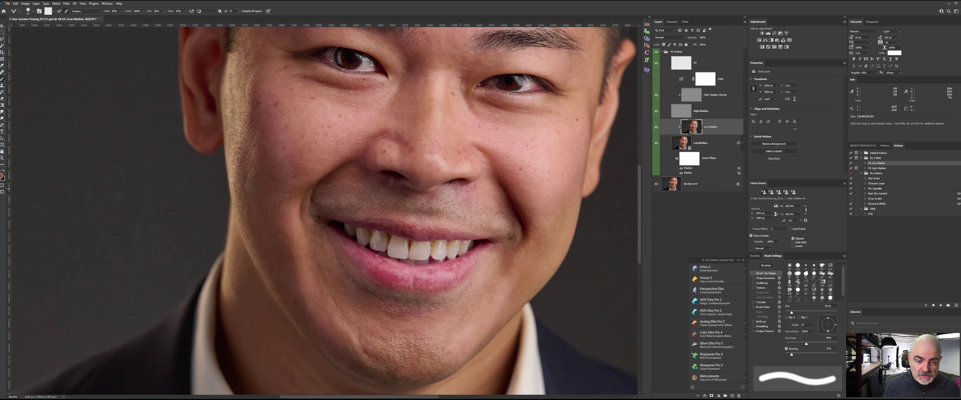
left_click(461, 189, "alt")
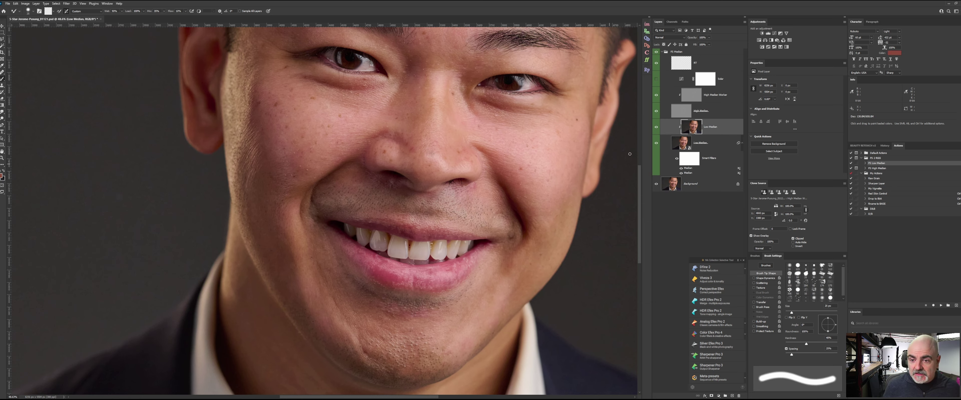
Select the High Median working layer again and heal the hairs sticking out below the right-hand nostril
left_click(690, 105)
key("j")
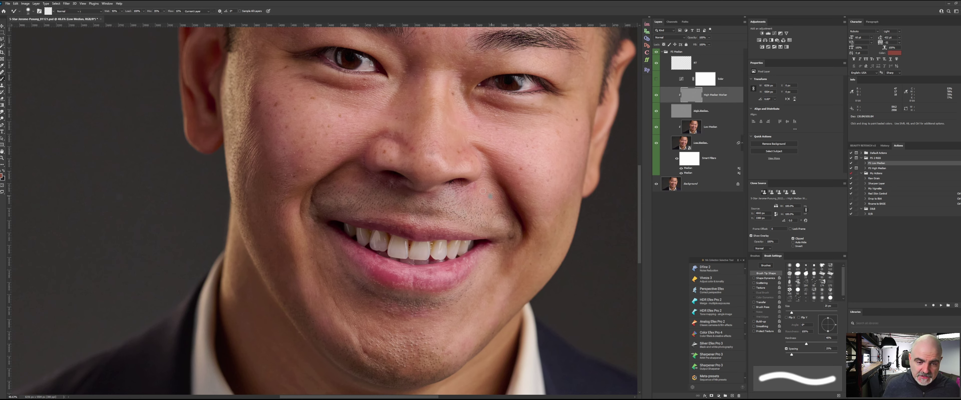
key("z")
left_click_drag(468, 188, 462, 181)
key("j")
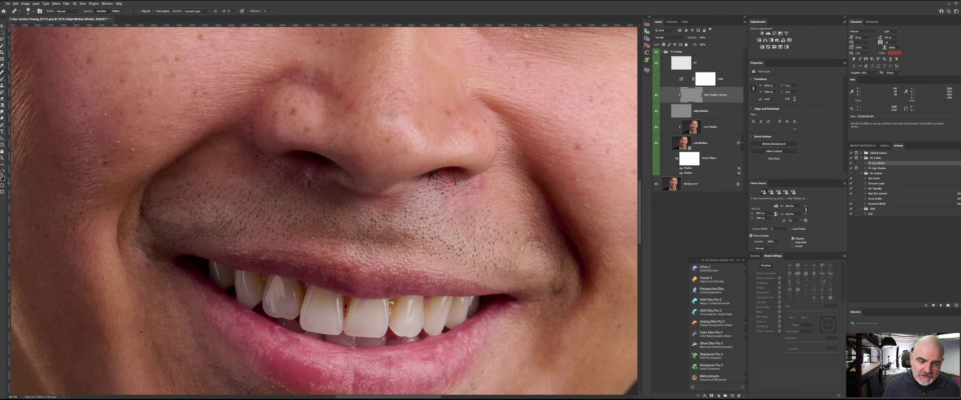
left_click(460, 182, "alt")
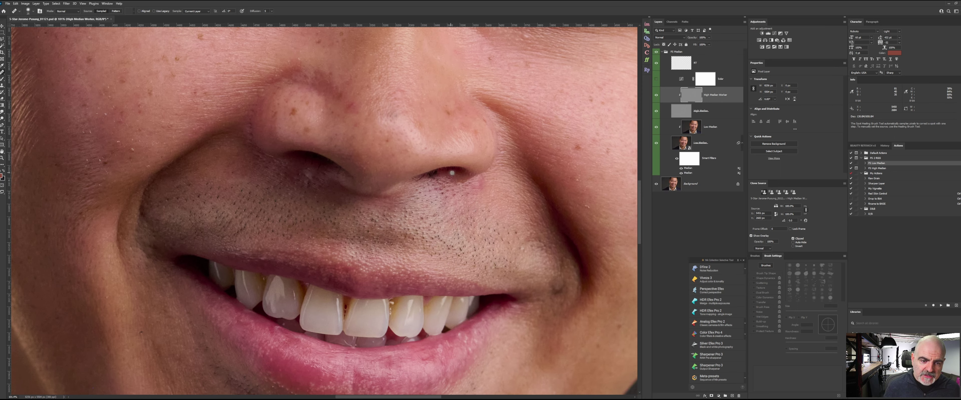
Heal the remaining stray hairs along the right-hand nostril's edge and deselect the working layer
left_click(438, 173, "alt")
left_click(430, 184, "alt")
left_click(413, 189, "alt")
left_click_drag(417, 182, 426, 177)
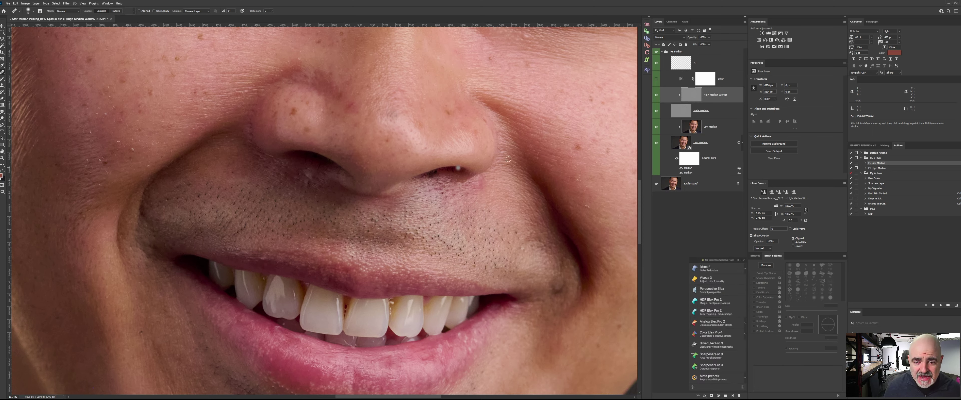
left_click(689, 212)
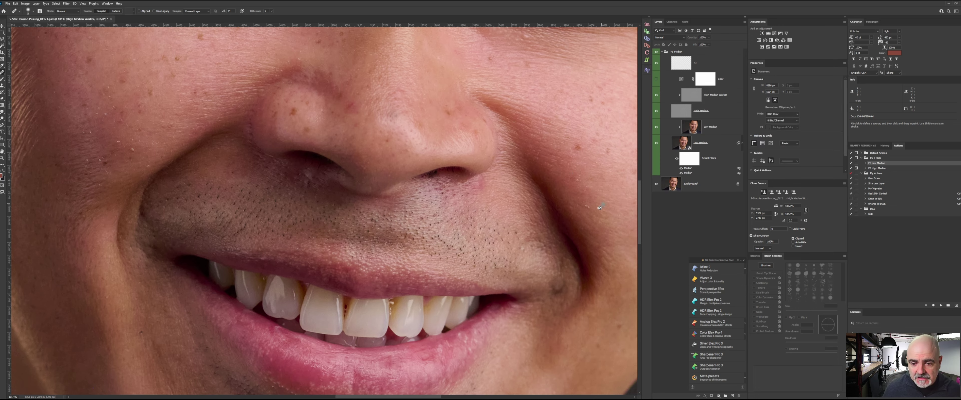
Select the High Median working layer and heal the bright specks on the right-hand cheek and just above the left-hand smile line
left_click(720, 95)
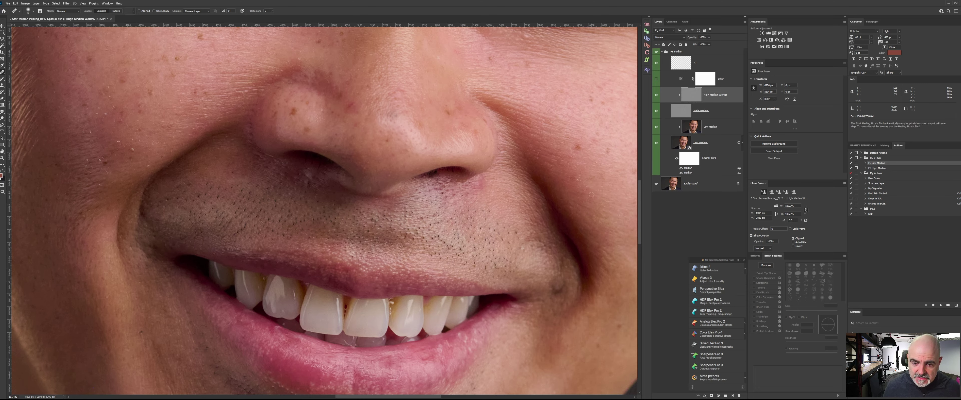
left_click(579, 199, "alt")
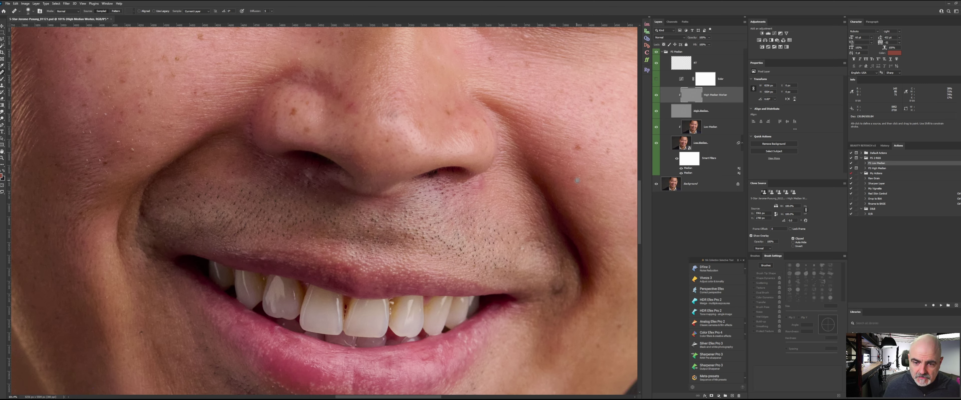
left_click_drag(363, 158, 498, 181)
left_click_drag(217, 214, 388, 277)
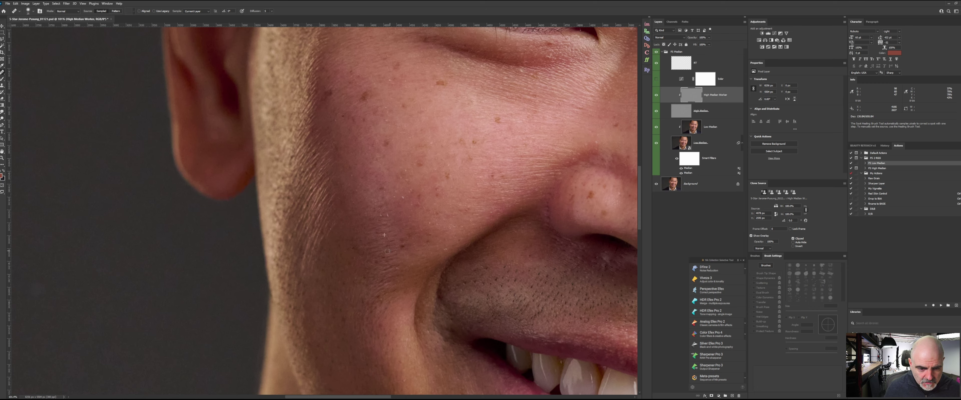
left_click_drag(398, 269, 446, 250)
left_click(443, 251, "alt")
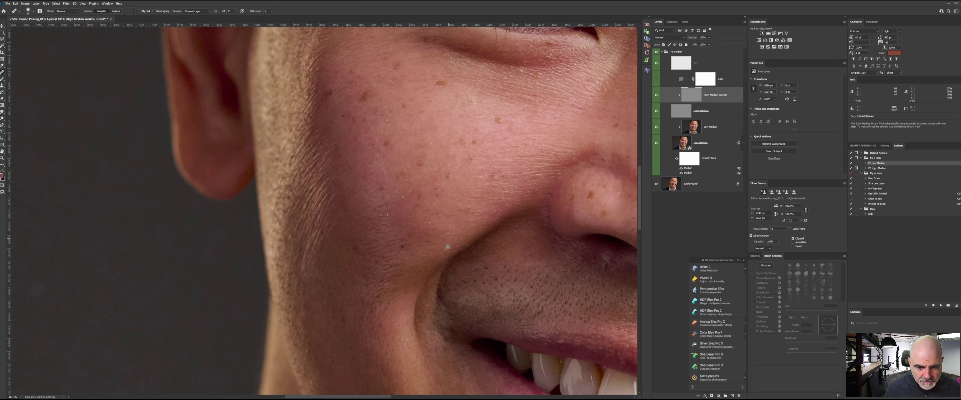
left_click(447, 236, "alt")
left_click(431, 228, "alt")
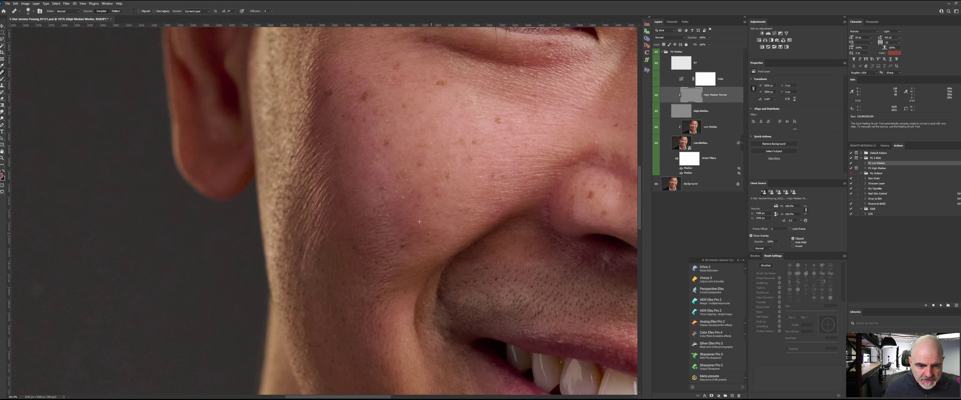
Heal the small texture blemishes across the lower middle of the left-hand cheek using nearby clean skin
left_click(385, 219, "alt")
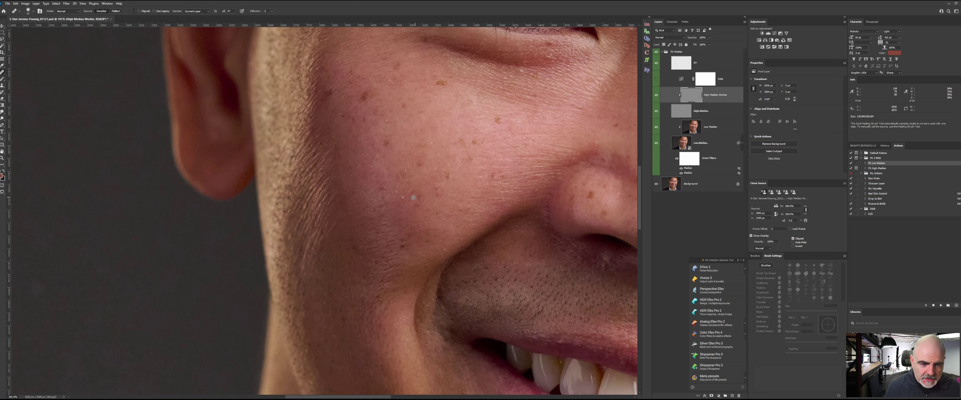
left_click(401, 202, "alt")
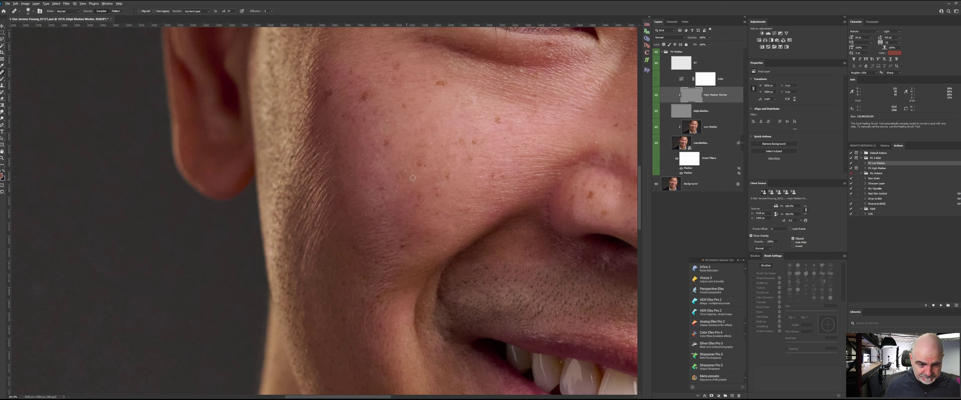
left_click(405, 171, "alt")
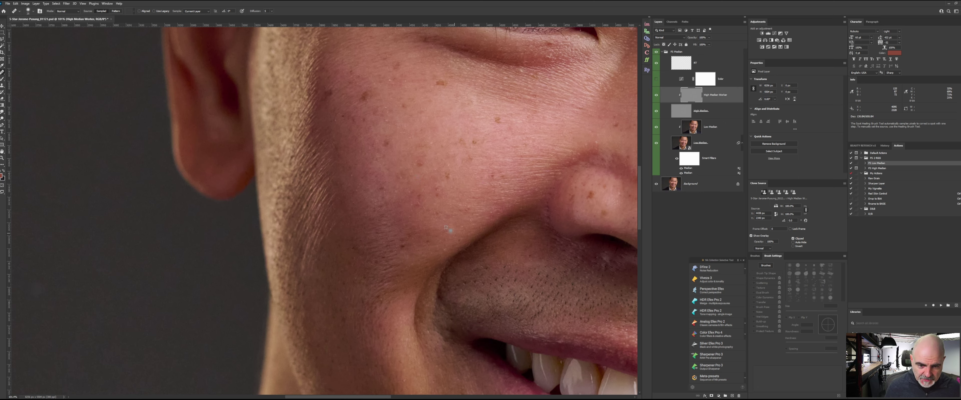
left_click(445, 251, "alt")
Heal the small blemishes on the upper left-hand cheek below the eye, sampling clean skin texture beside them
left_click_drag(433, 202, 410, 251)
left_click(376, 170, "alt")
left_click(365, 169)
left_click(376, 163, "alt")
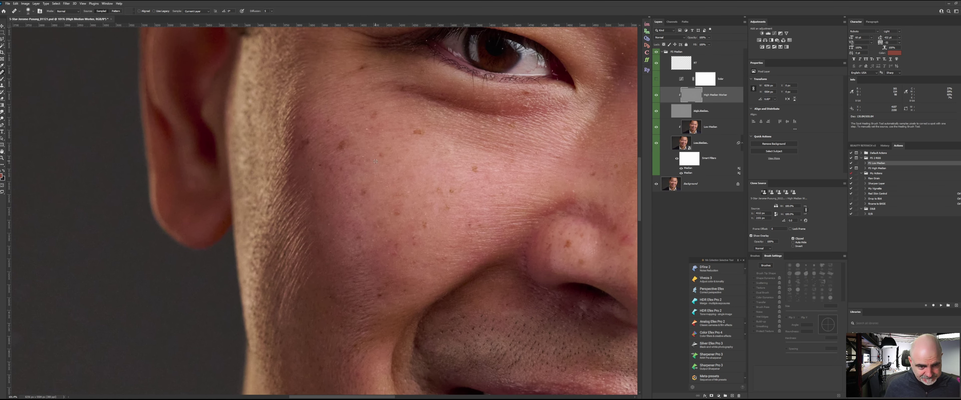
left_click(365, 161)
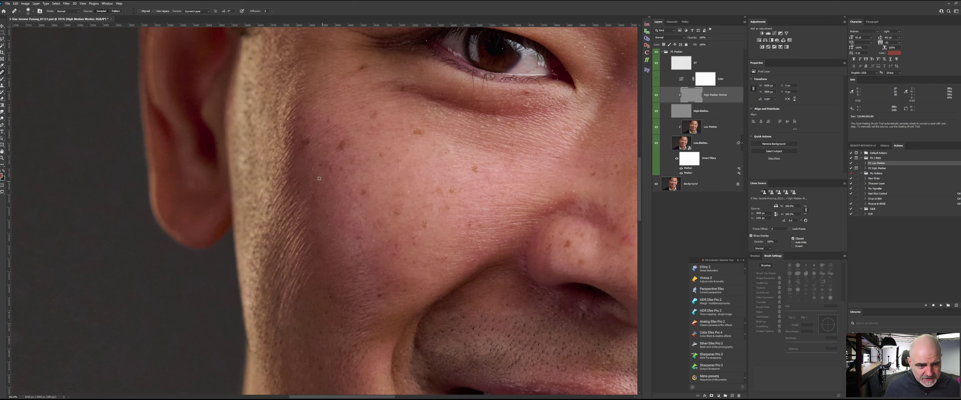
Heal the small spots along the outer left-hand cheek toward the sideburn, resampling nearby texture for each area
left_click(313, 171, "alt")
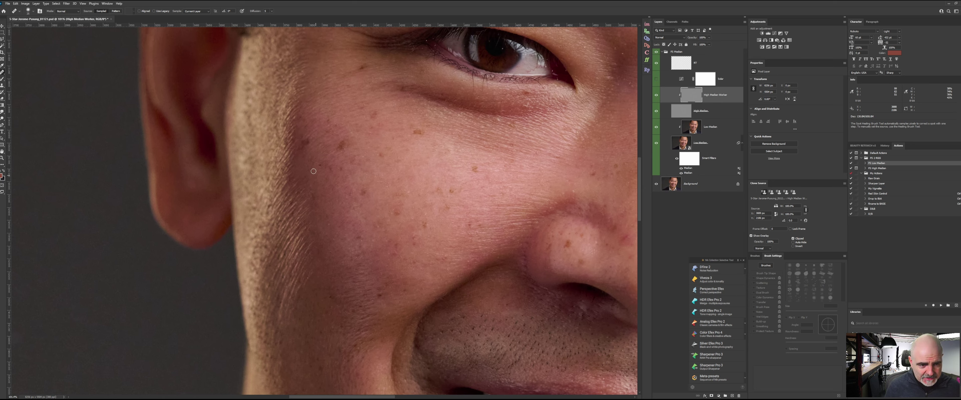
left_click(331, 211, "alt")
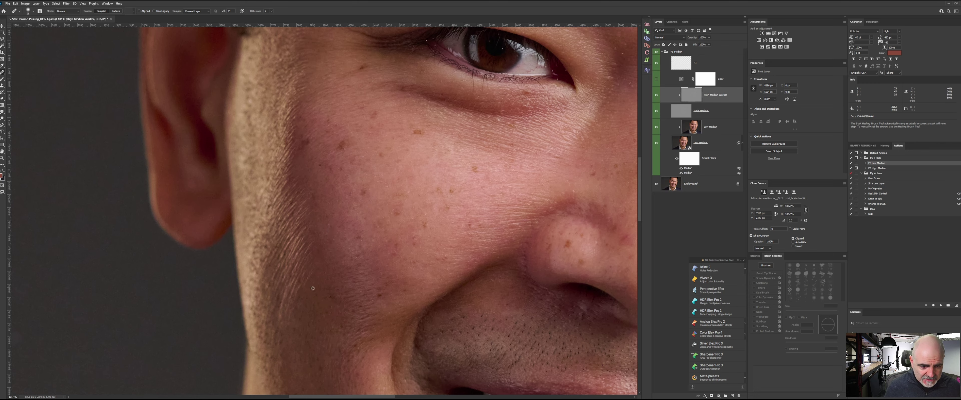
left_click(343, 248, "alt")
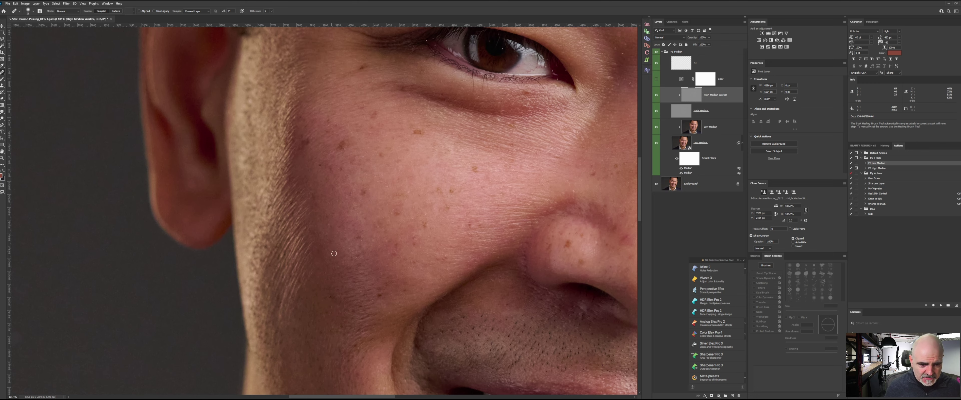
left_click(361, 238, "alt")
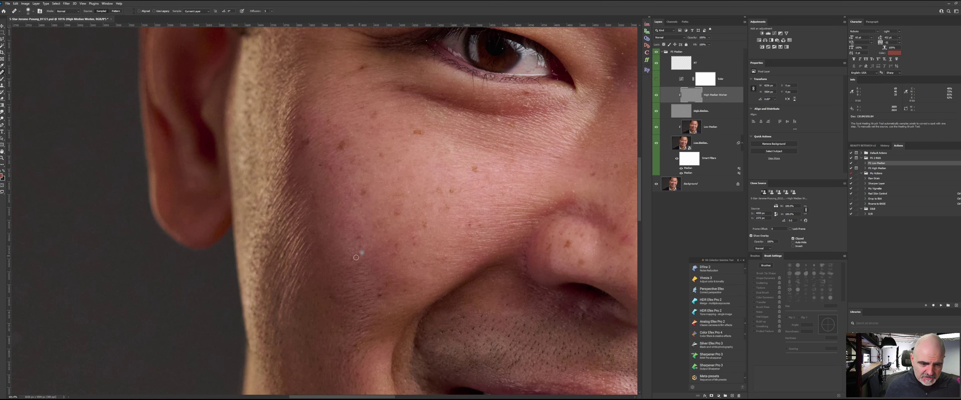
left_click(346, 155, "alt")
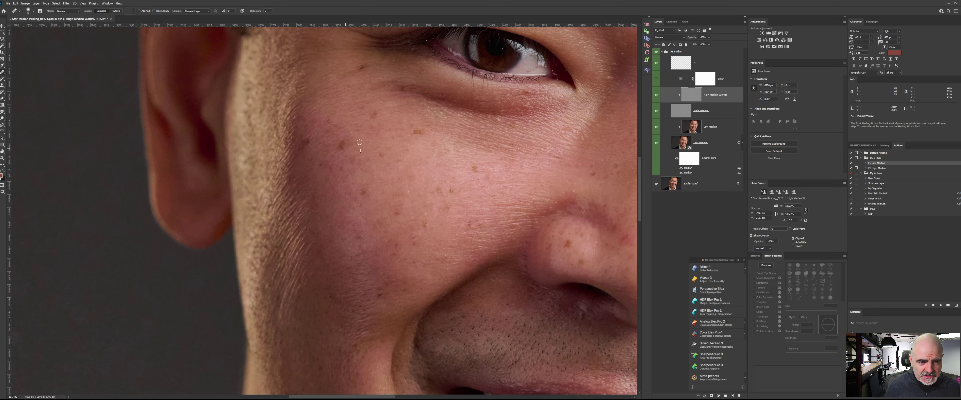
Heal the remaining fine blemishes in the centre of the left-hand cheek and above the smile line
left_click(422, 158, "alt")
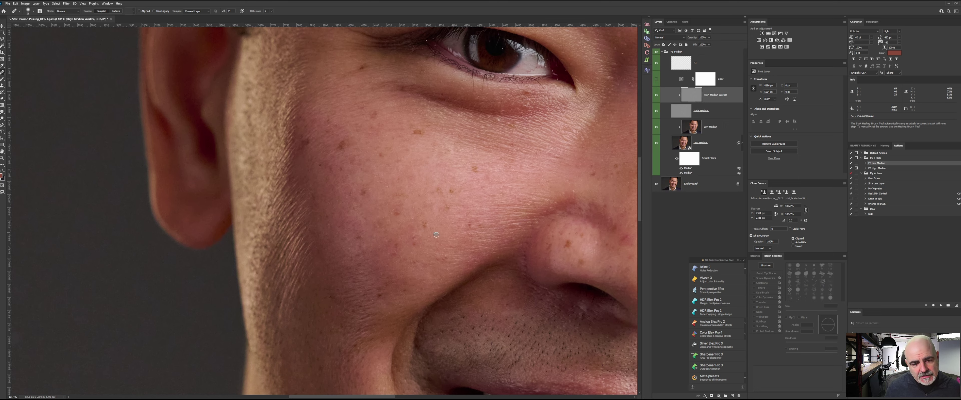
left_click(403, 228, "alt")
left_click_drag(413, 239, 414, 240)
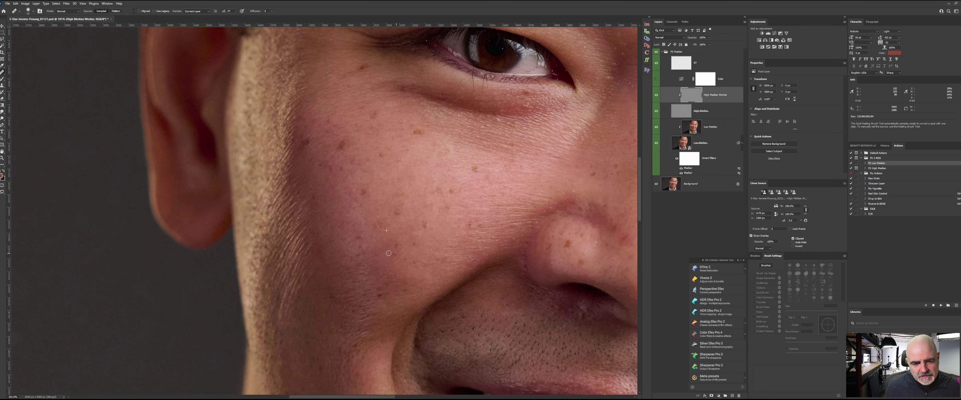
left_click(444, 254, "alt")
Heal the texture flaws under the left-hand eye and on the adjoining side of the nose
left_click_drag(498, 191, 367, 148)
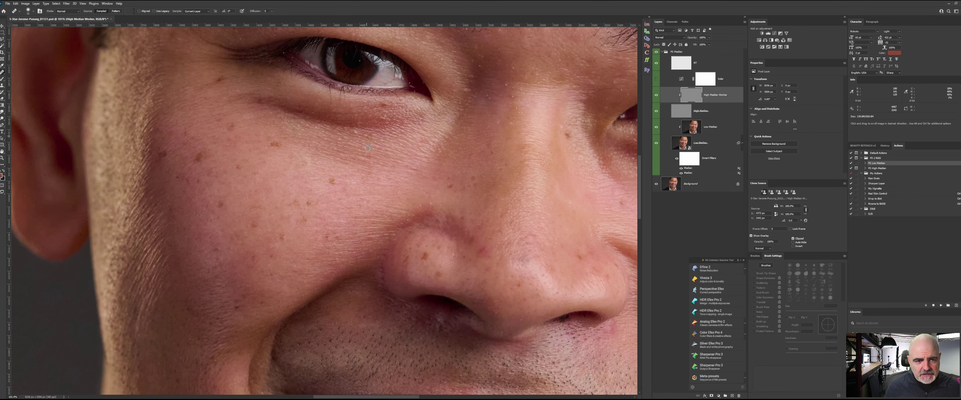
left_click(387, 116, "alt")
left_click(380, 106, "alt")
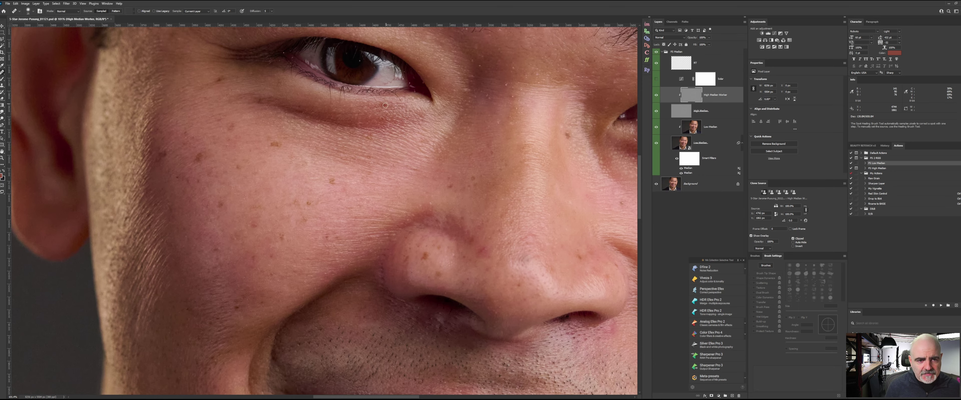
left_click_drag(418, 168, 482, 165)
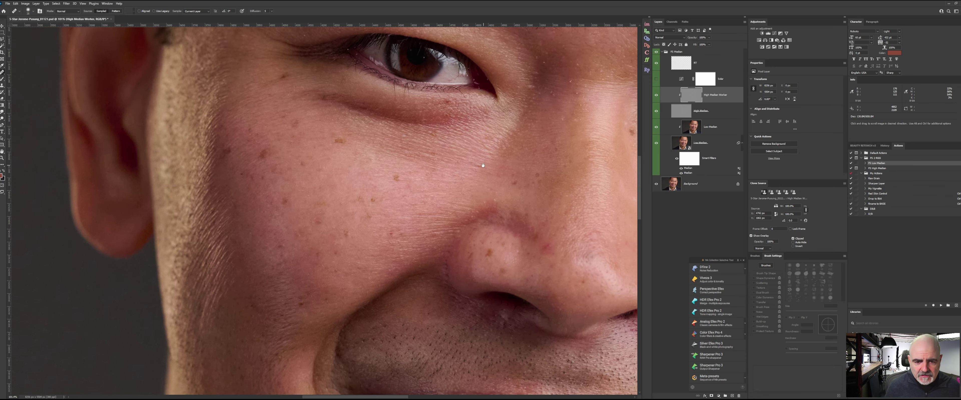
left_click(510, 201, "alt")
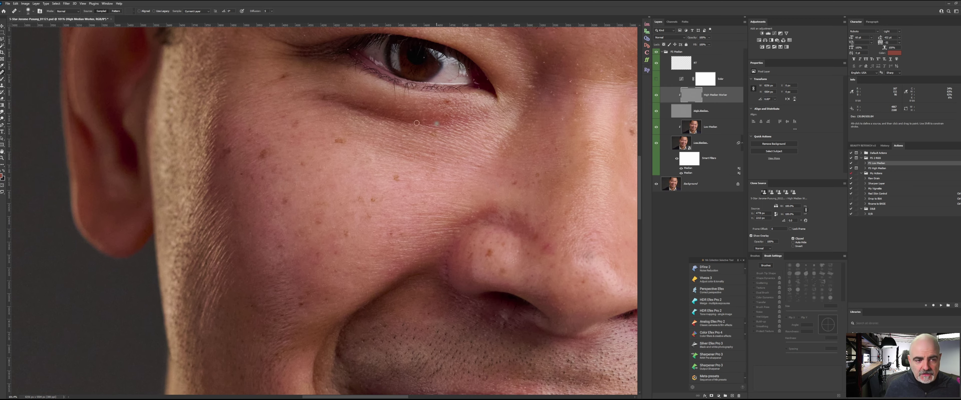
Heal the skin specks beside the left-hand eye's inner corner and around its outer corner and upper lid
left_click_drag(545, 111, 528, 197)
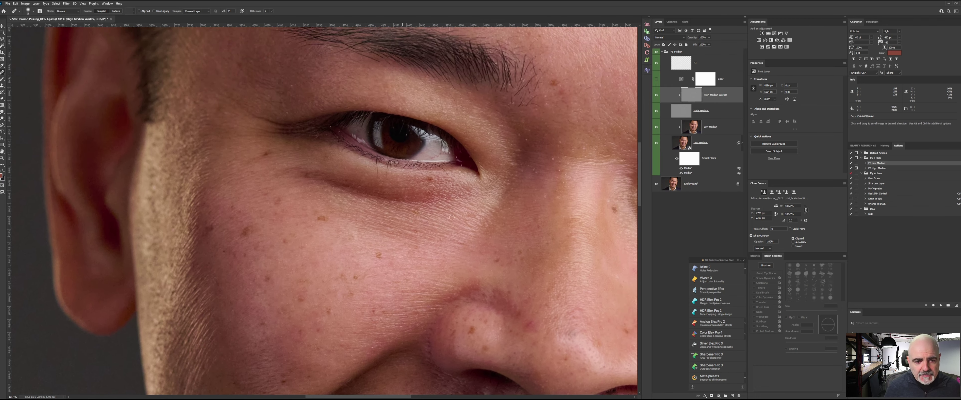
left_click(532, 178, "alt")
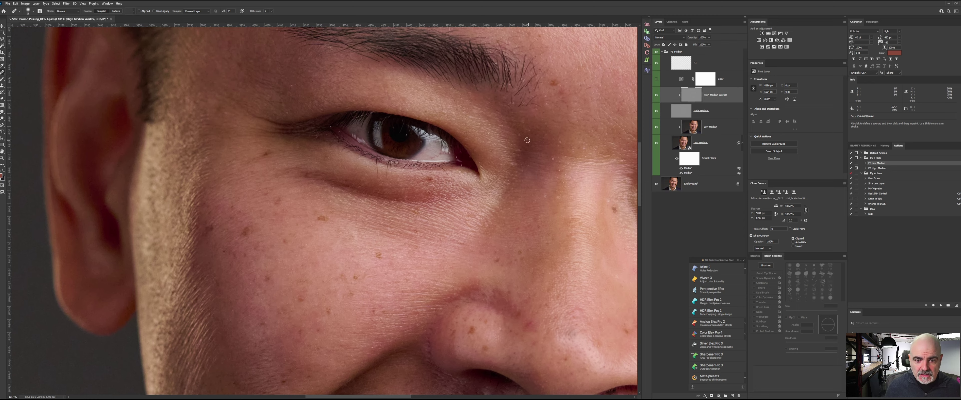
left_click(544, 145, "alt")
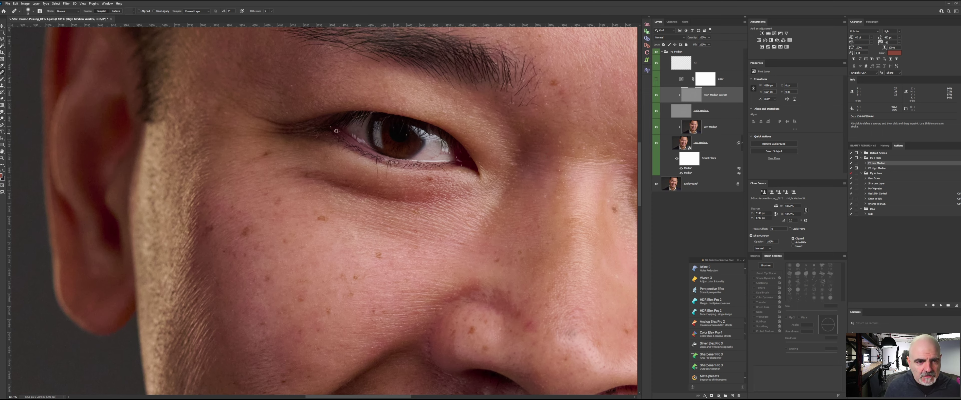
left_click(342, 112, "alt")
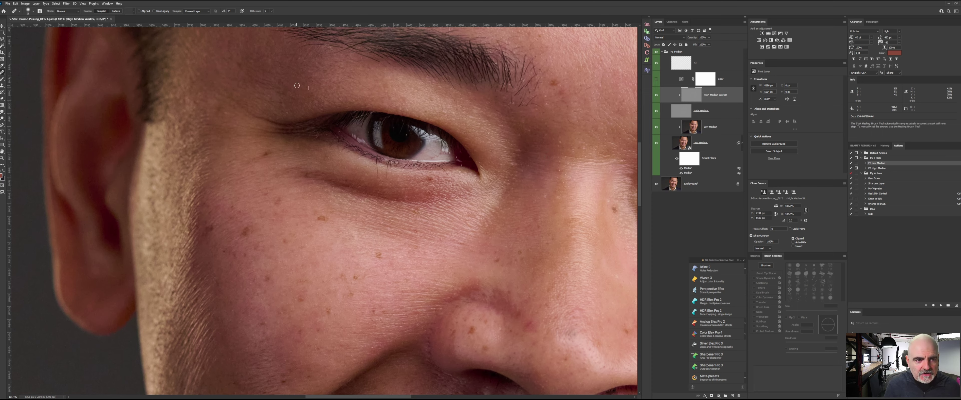
left_click(288, 110, "alt")
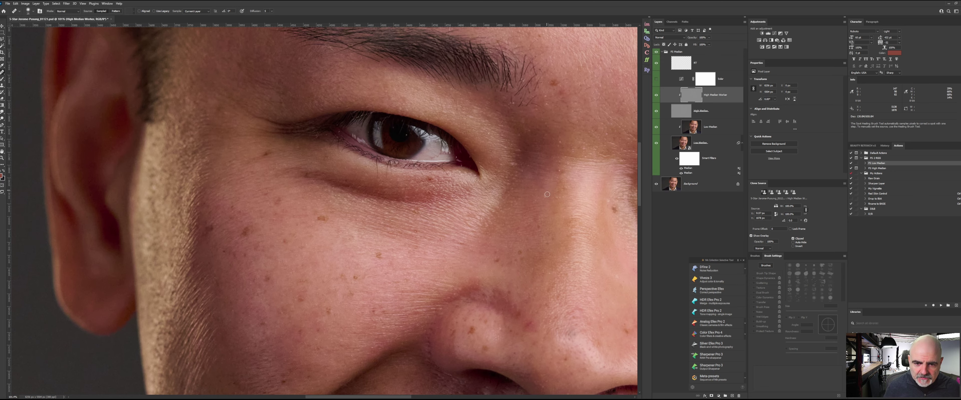
Heal the specks on the upper nose bridge and the stray hairs below the left-hand eyebrow's inner end
left_click(552, 181, "alt")
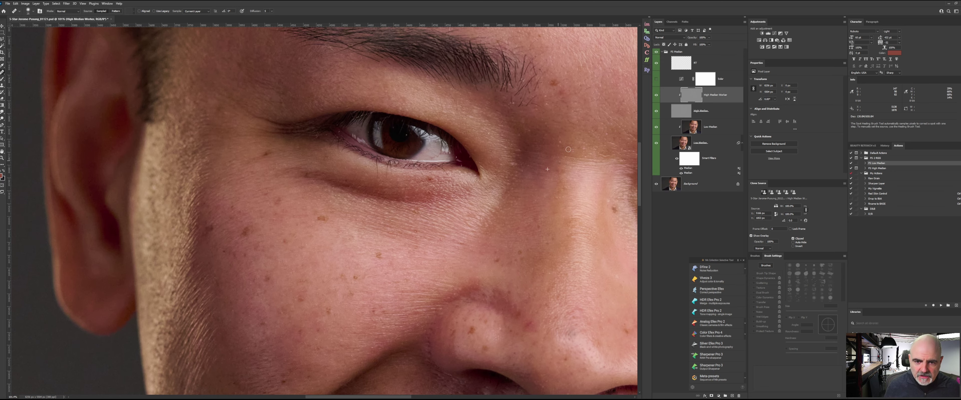
left_click_drag(526, 135, 520, 187)
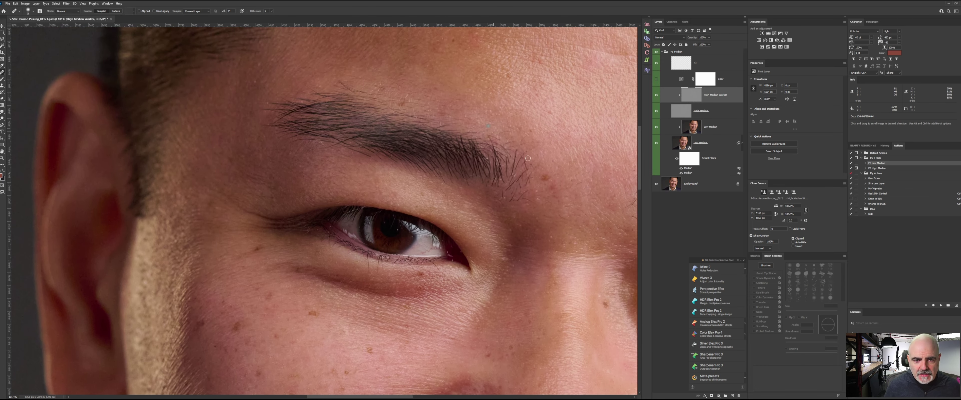
left_click(537, 214, "alt")
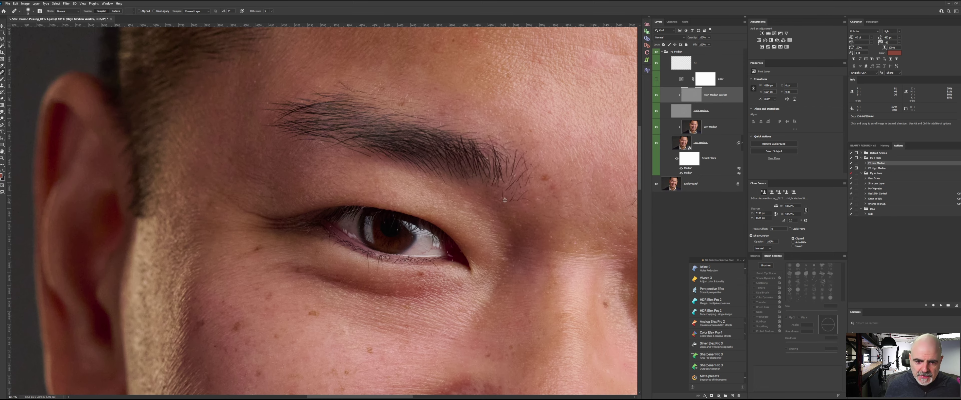
Heal the small flaws between the eyes and around the inner corner of the right-hand eye
left_click_drag(381, 158, 315, 157)
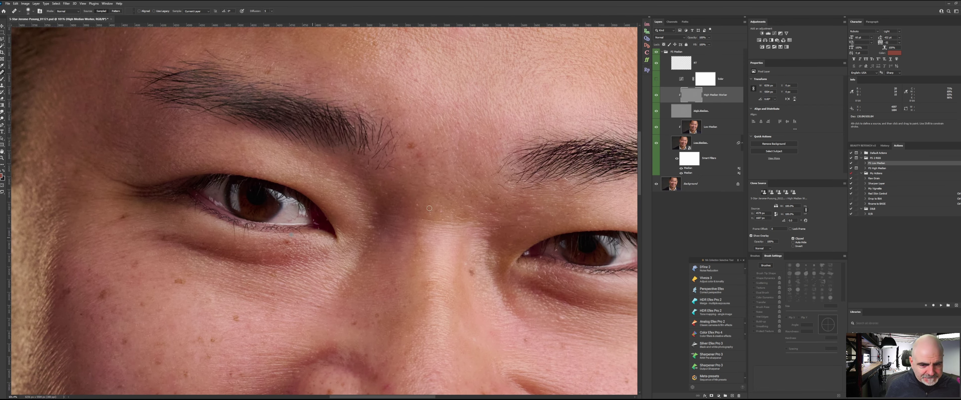
left_click_drag(498, 203, 387, 163)
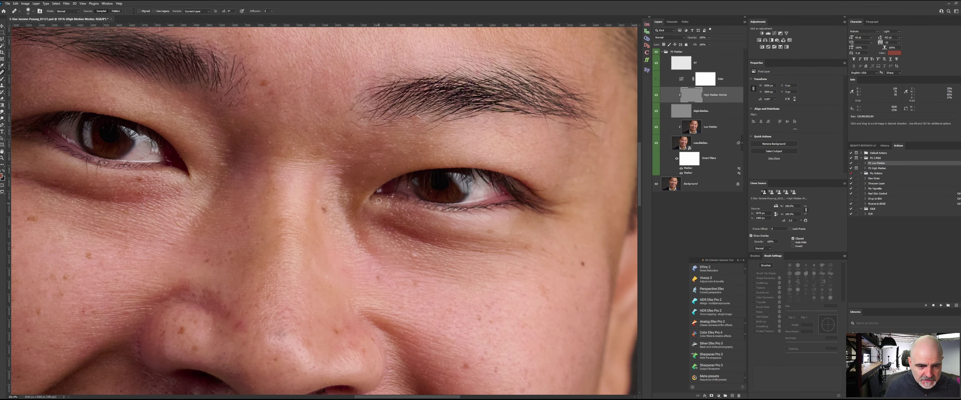
left_click(383, 201, "alt")
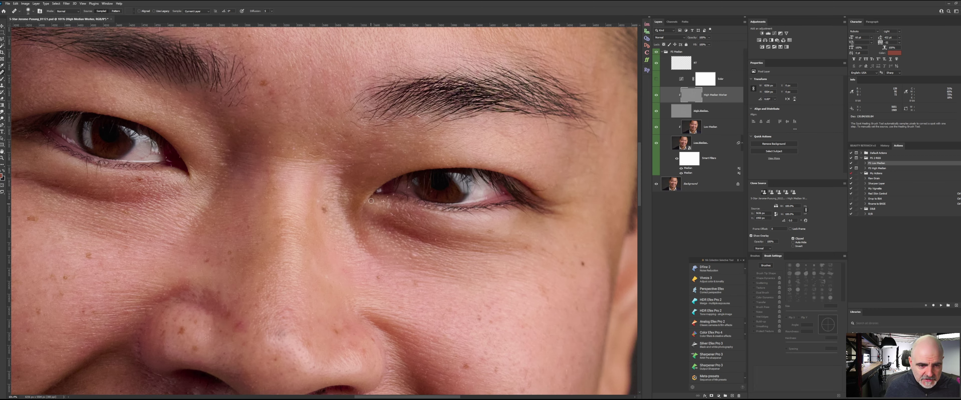
Heal the crease and small texture flaws in the middle of the forehead with freshly sampled nearby skin
left_click_drag(379, 208, 535, 345)
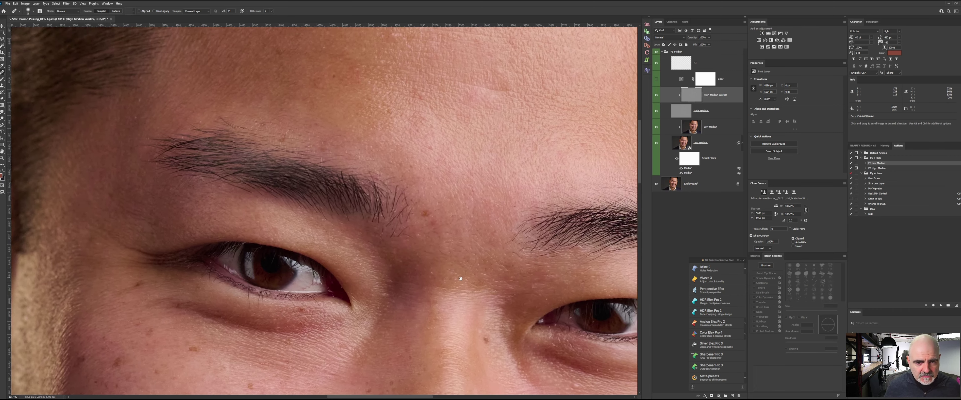
left_click_drag(490, 244, 447, 269)
left_click_drag(316, 183, 241, 288)
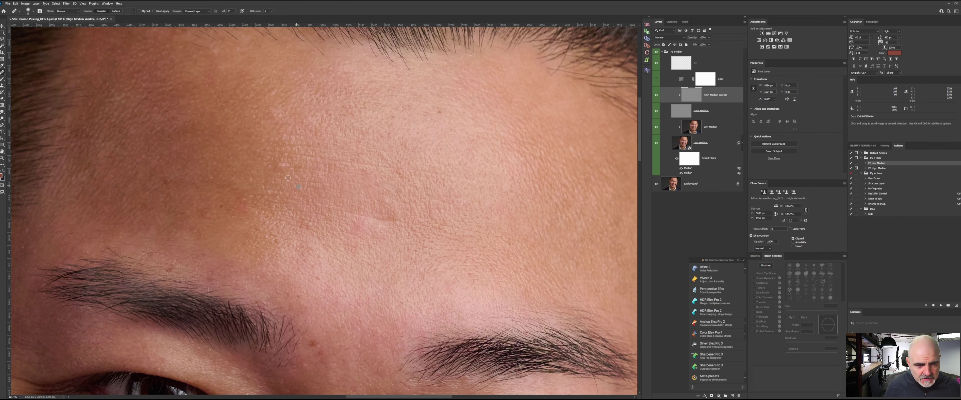
left_click(277, 178, "alt")
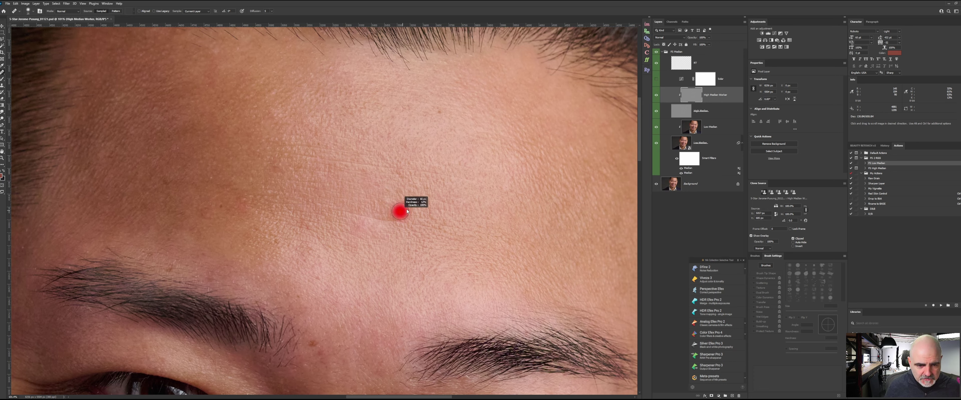
left_click(371, 207, "alt")
left_click(393, 220)
left_click(363, 230)
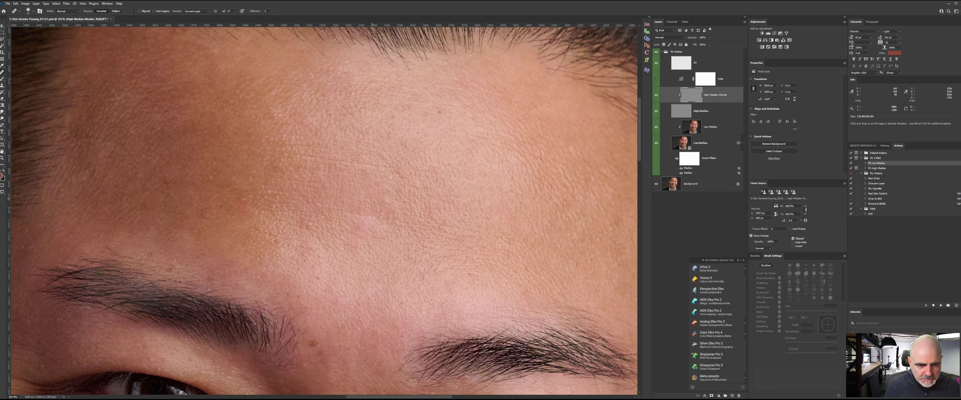
left_click(371, 218)
left_click(431, 210, "alt")
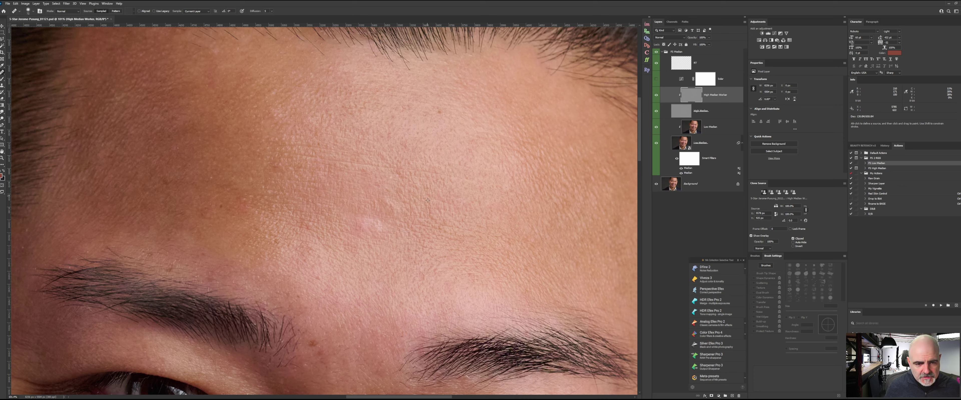
left_click(418, 209, "alt")
left_click_drag(394, 206, 397, 208)
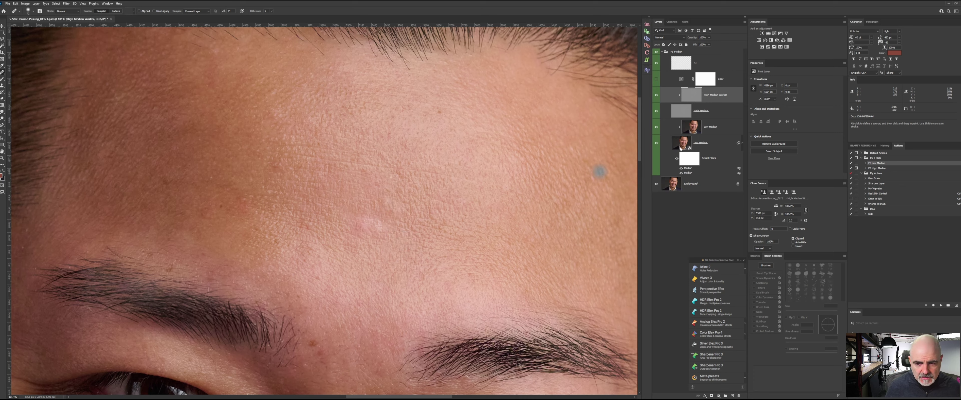
Blend away the pink spot in mid-forehead on the Low Median layer with the Mixer Brush and adjust its flow
left_click(705, 129)
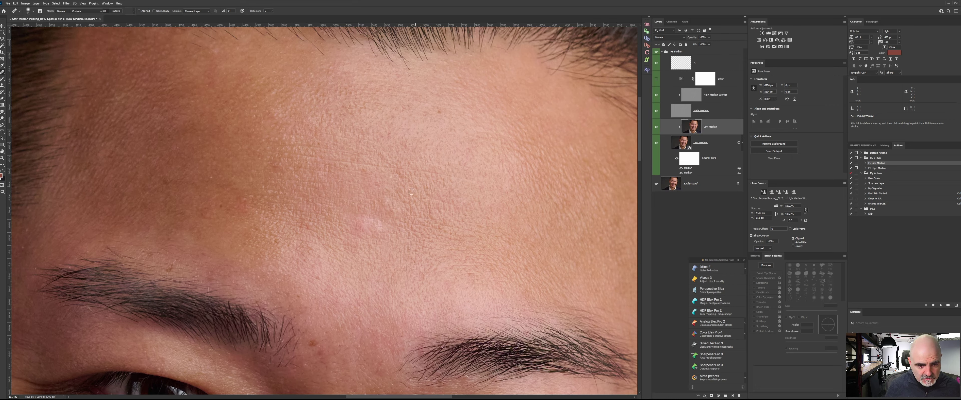
left_click_drag(403, 207, 404, 208)
key("b")
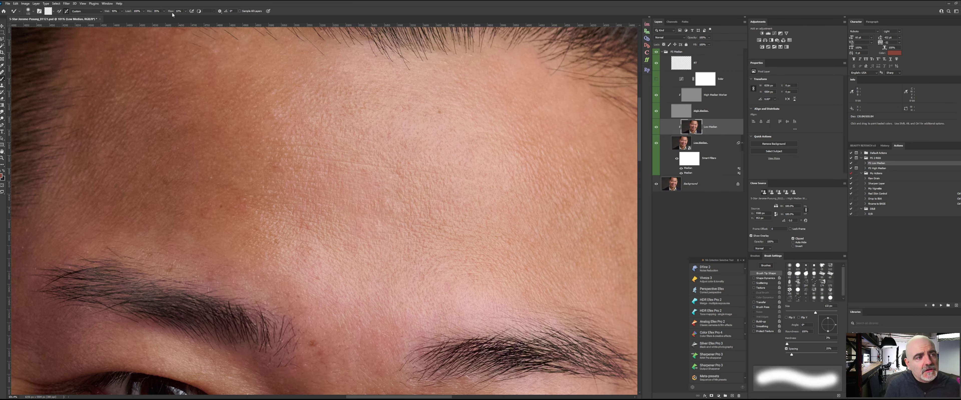
left_click_drag(171, 12, 203, 10)
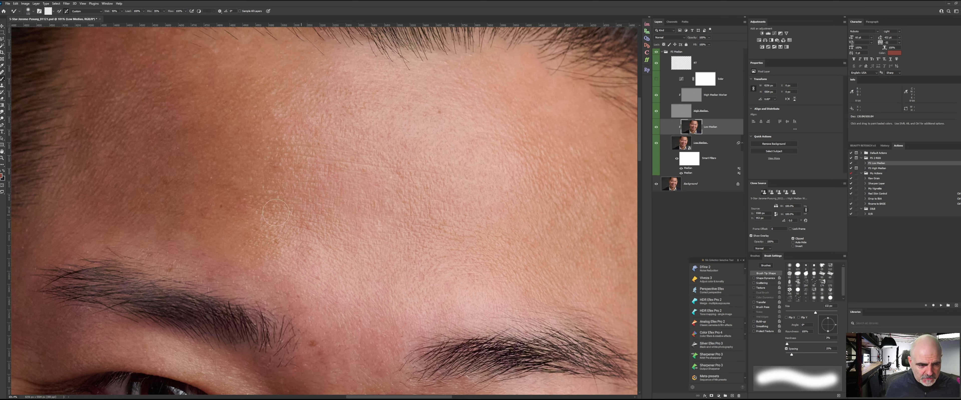
Blend the uneven skin tones on the forehead above the left-hand eyebrow with the Mixer Brush, adapting its size to the area
left_click_drag(299, 238, 527, 172)
key("bracketright")
key("bracketright")
key("bracketright")
key("bracketright")
key("bracketright")
key("bracketright")
key("bracketright")
key("bracketright")
key("bracketright")
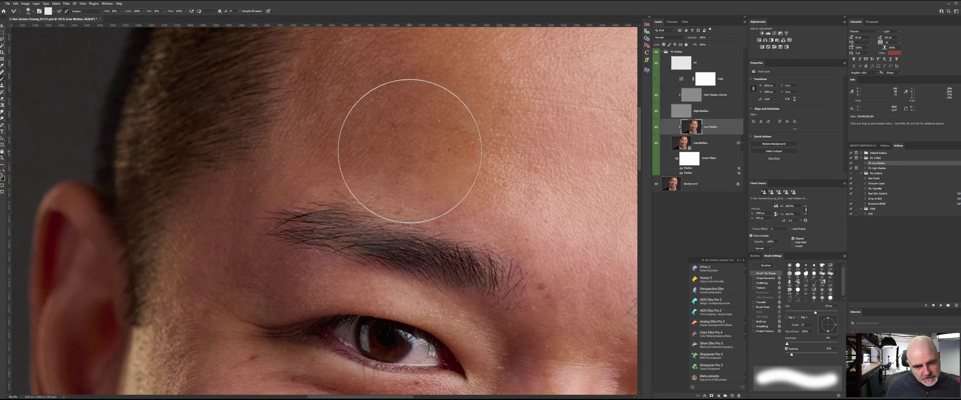
key("bracketleft")
key("bracketleft")
key("bracketleft")
key("bracketright")
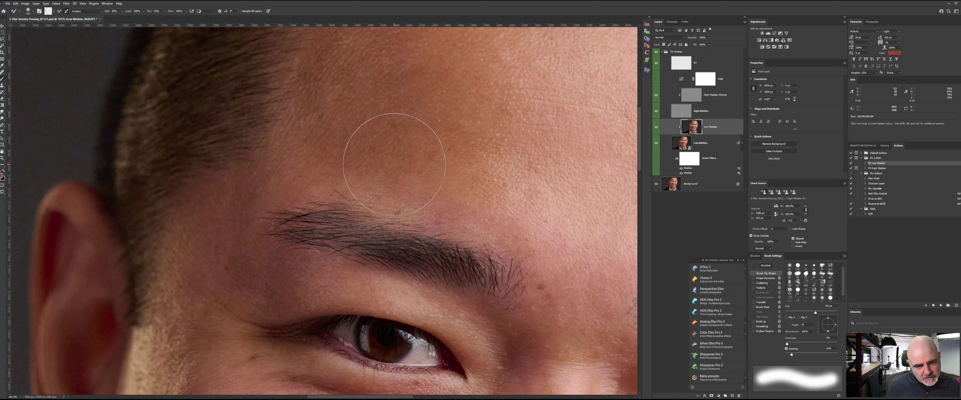
key("bracketright")
key("bracketright")
key("bracketleft")
key("bracketleft")
key("bracketleft")
key("bracketleft")
key("bracketleft")
key("bracketleft")
key("bracketleft")
key("bracketleft")
key("bracketleft")
key("bracketleft")
key("bracketright")
key("bracketright")
key("bracketright")
key("bracketright")
key("bracketright")
key("bracketright")
key("bracketright")
key("bracketright")
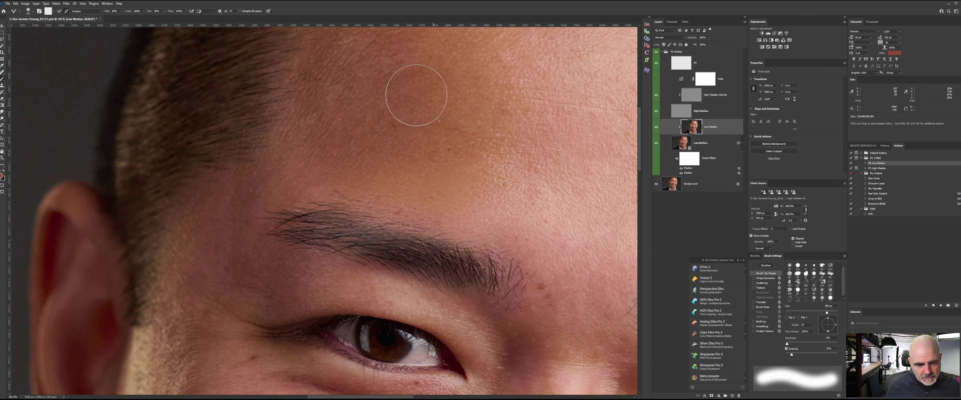
Blend the skin tones around both eyes and beside the nose on the Low Median layer with the Mixer Brush
left_click_drag(401, 154, 294, 105)
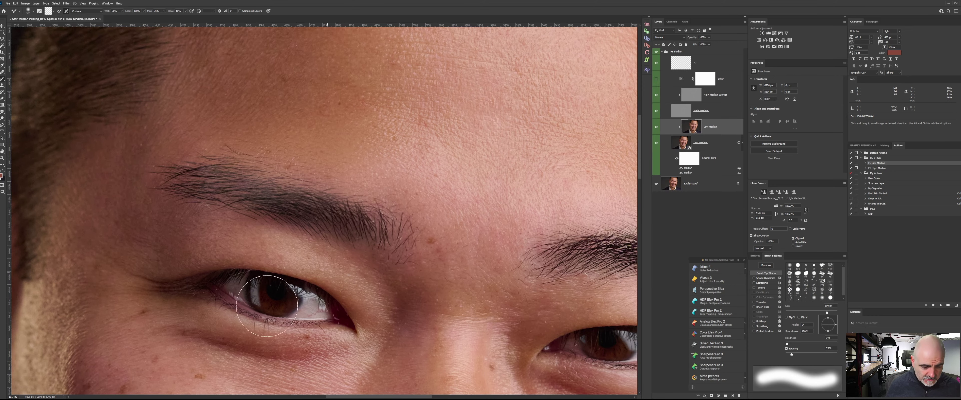
left_click_drag(267, 307, 310, 197)
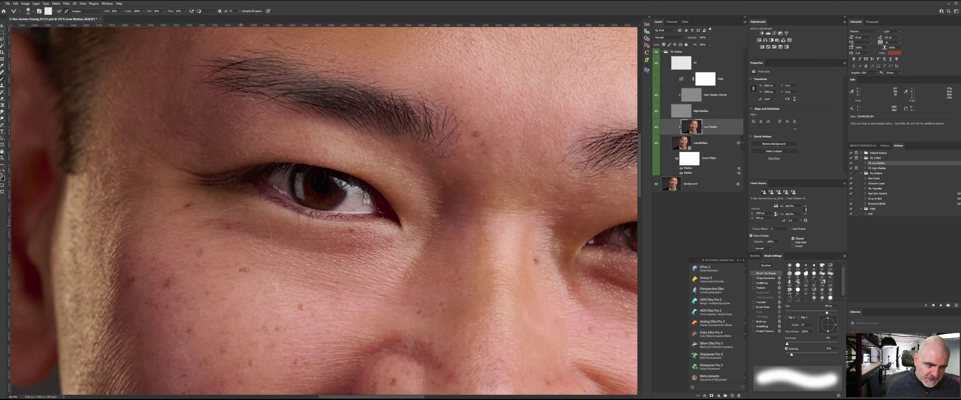
left_click_drag(525, 262, 335, 221)
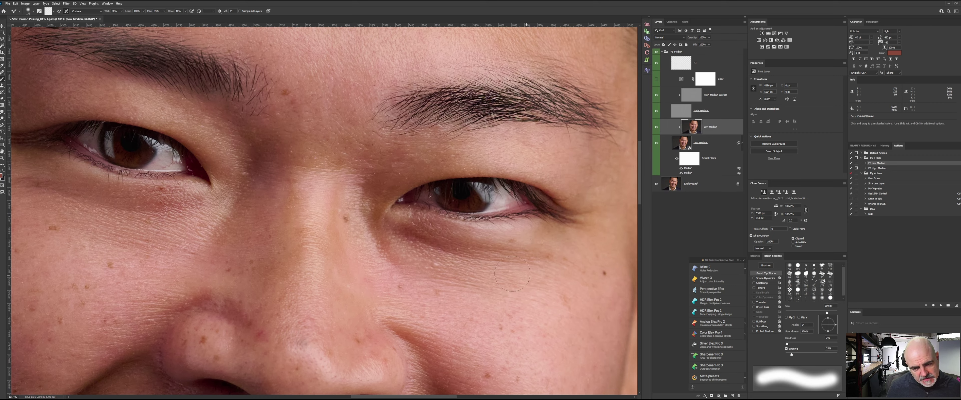
key("bracketright")
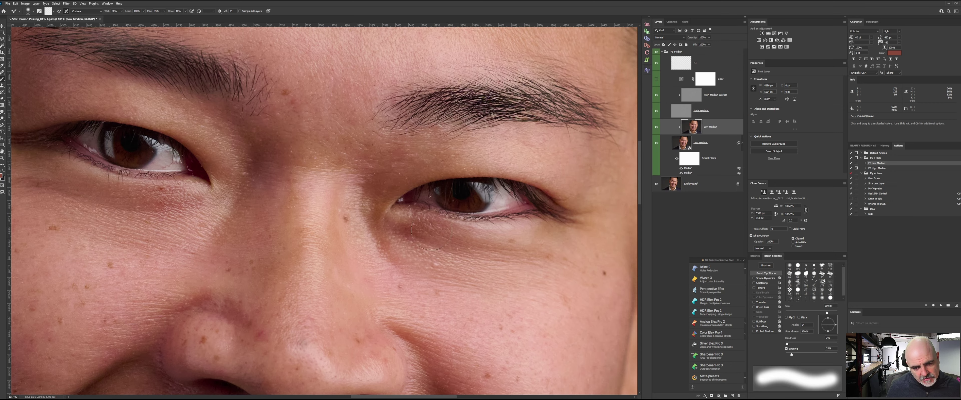
left_click_drag(354, 264, 330, 277)
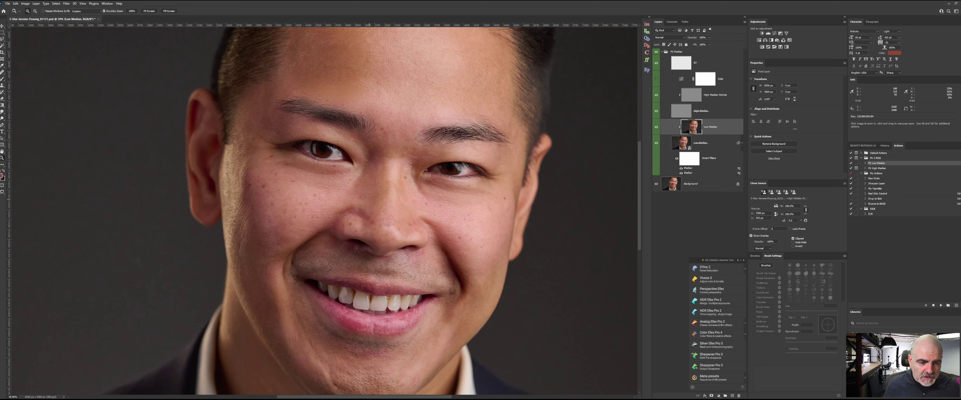
Even out the broader skin tones across the cheeks, mouth area and chin with the Mixer Brush, adjusting its size and flow
key("b")
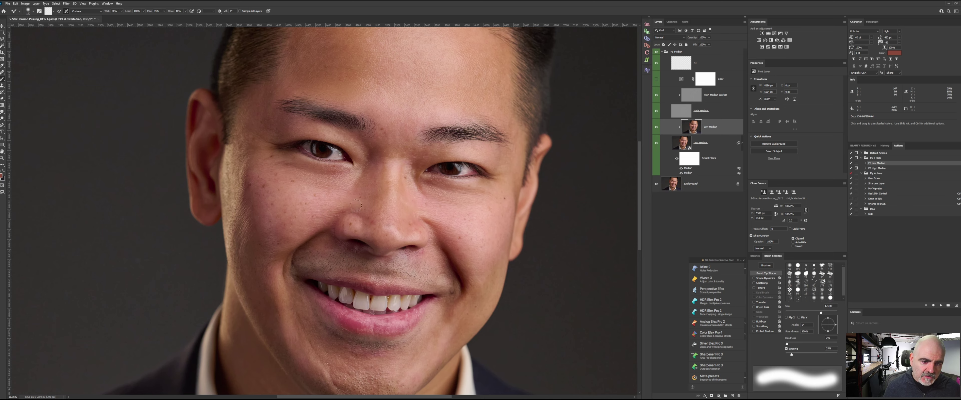
key("bracketleft")
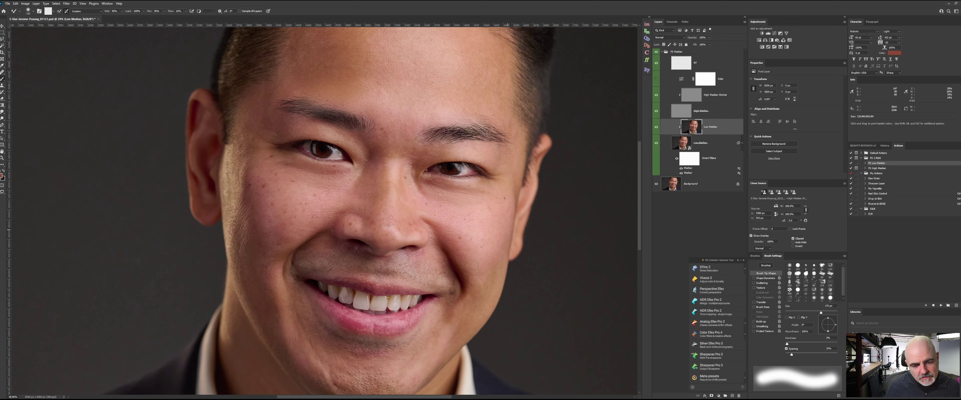
left_click_drag(409, 295, 420, 173)
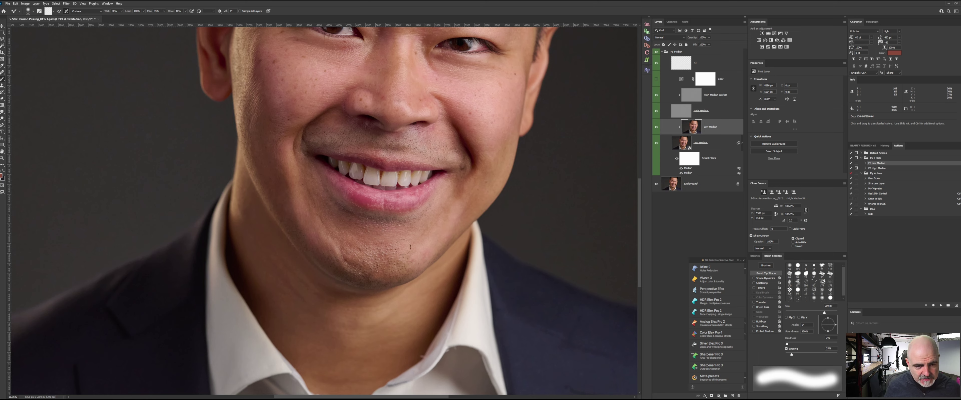
key("shift+2")
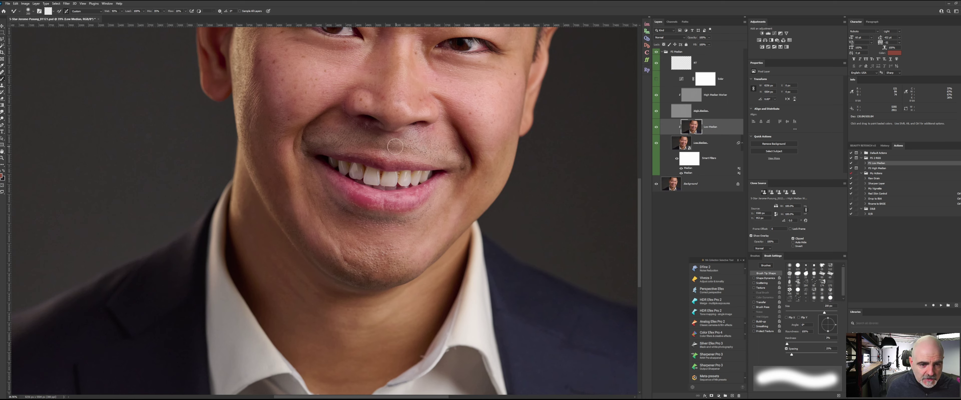
scroll(357, 147, "up", 5)
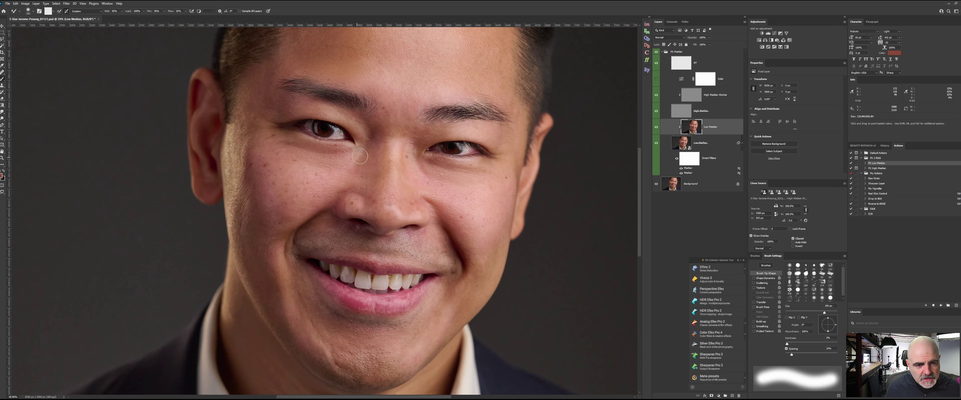
left_click_drag(394, 212, 414, 164)
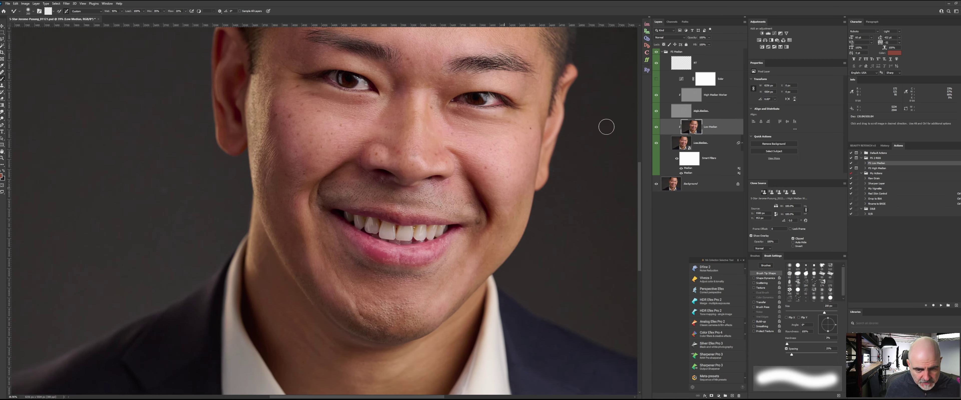
On the high-frequency working layer, clone clean lip texture over the light specks on the lower lip's left-hand half
left_click(695, 100)
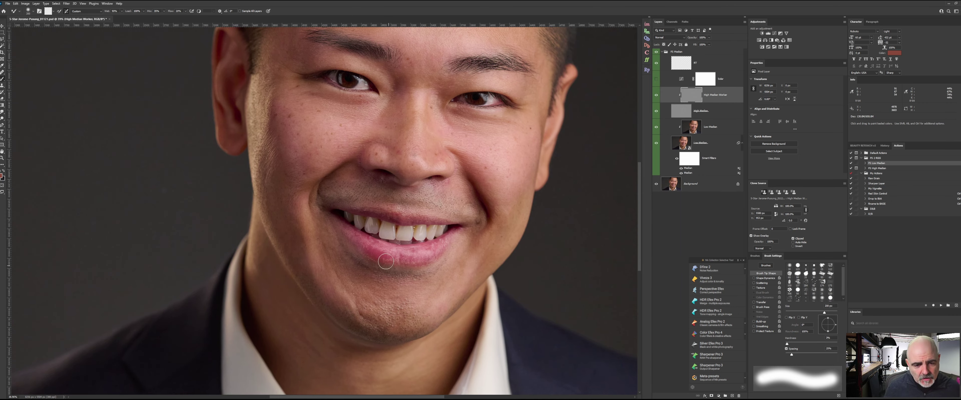
key("z")
mouse_move(415, 262)
left_mouse_down()
mouse_move(441, 254)
mouse_move(406, 188)
left_mouse_up()
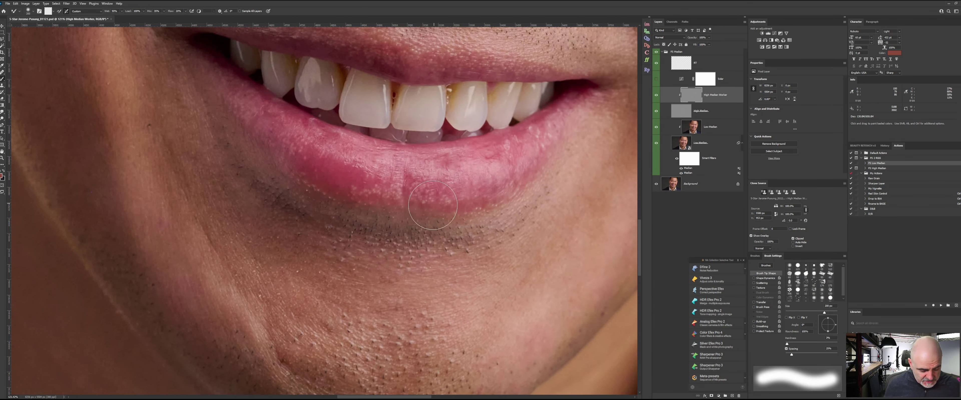
key("s")
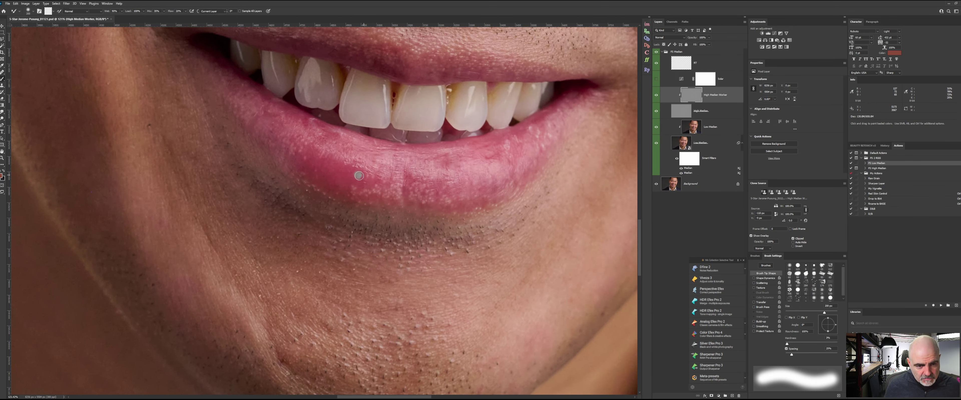
key("s")
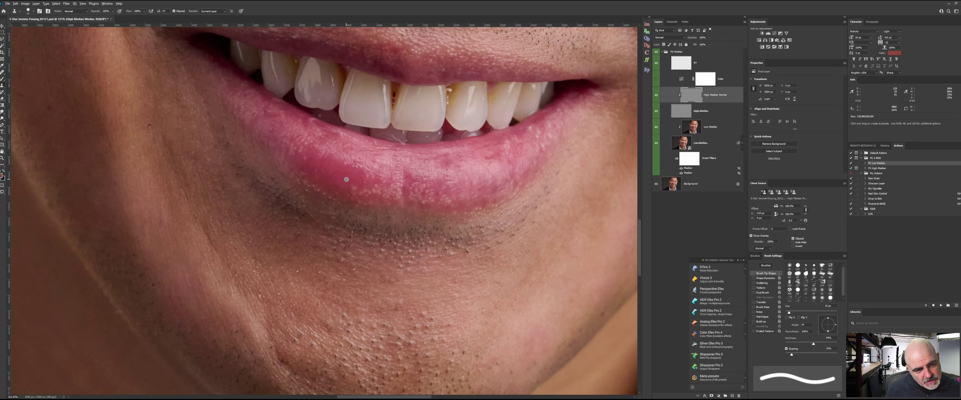
left_click(345, 180, "alt")
left_click_drag(352, 187, 357, 196)
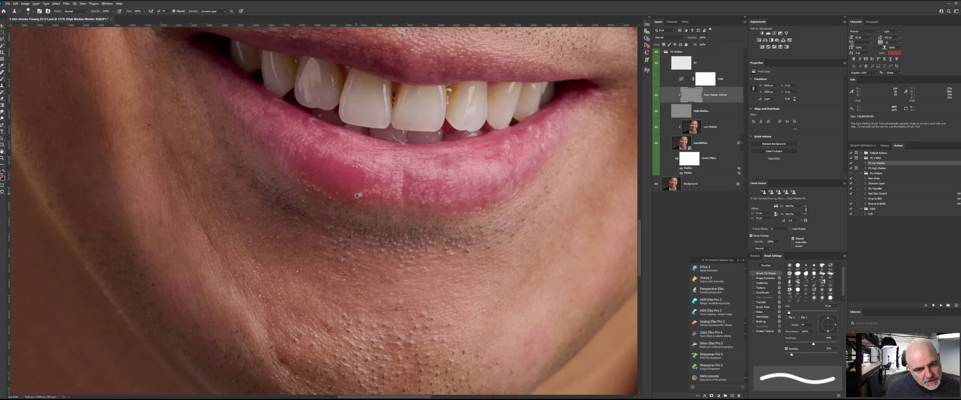
Clone smooth lip texture over the light specks between the lower lip's left-hand half and its centre crease
left_click(361, 186, "alt")
left_click(368, 195, "alt")
left_click_drag(374, 189, 372, 188)
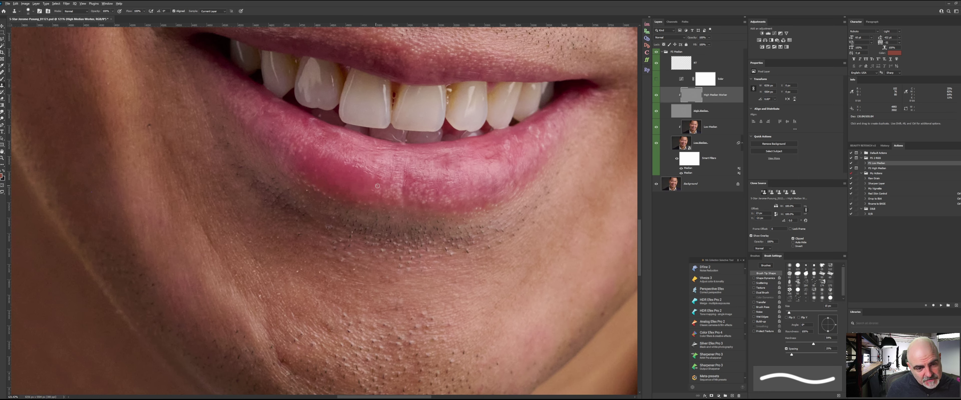
left_click(369, 186, "alt")
left_click_drag(381, 188, 390, 192)
left_click(396, 186, "alt")
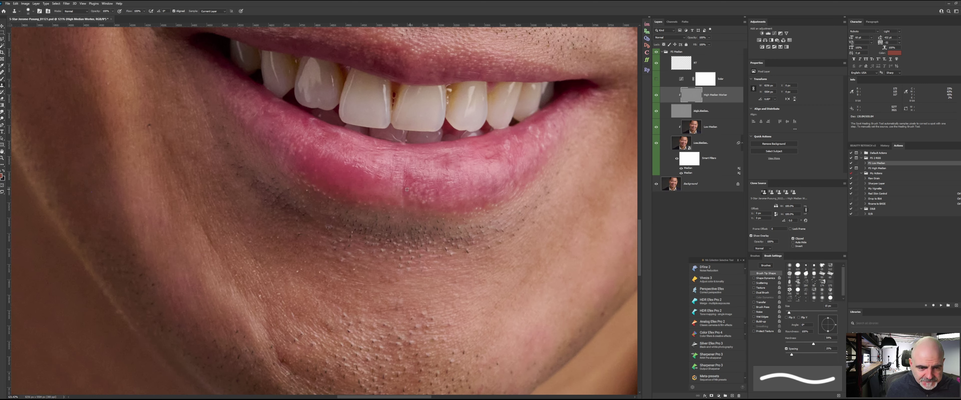
Clone clean texture over the specks just past the lower lip's centre crease, resampling from the right-hand half of the lip
left_click(397, 189, "alt")
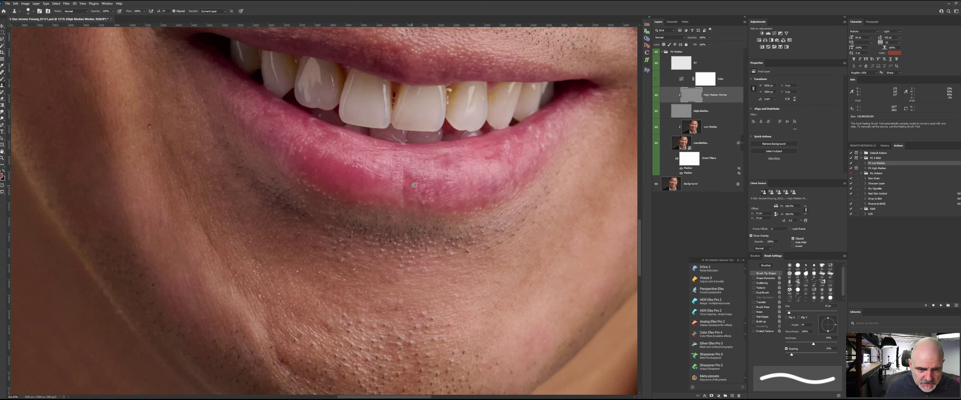
left_click_drag(418, 192, 412, 197)
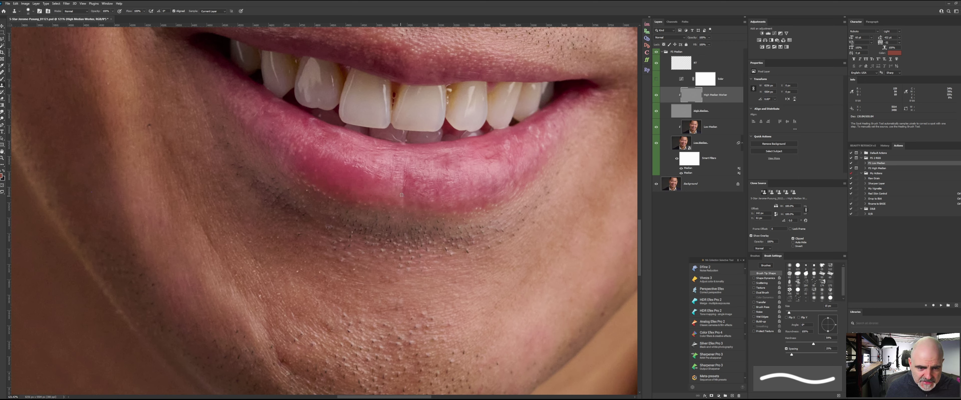
left_click(451, 195, "alt")
left_click_drag(419, 189, 417, 190)
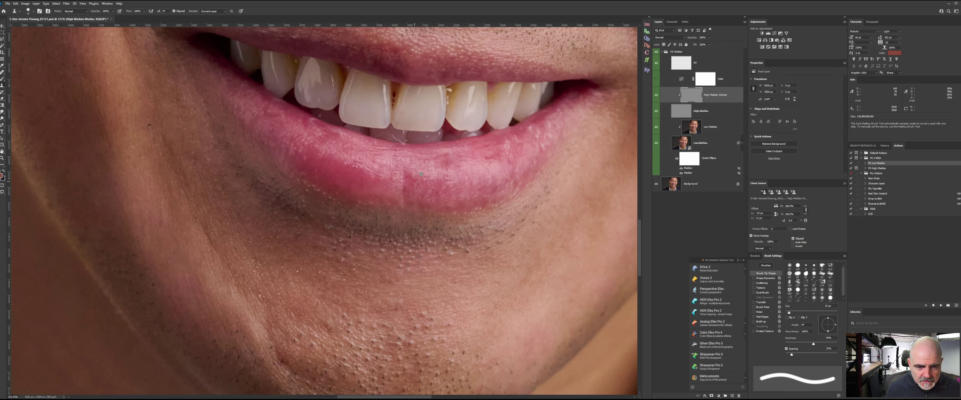
mouse_move(463, 261)
left_mouse_down()
mouse_move(416, 280)
mouse_move(425, 285)
left_mouse_up()
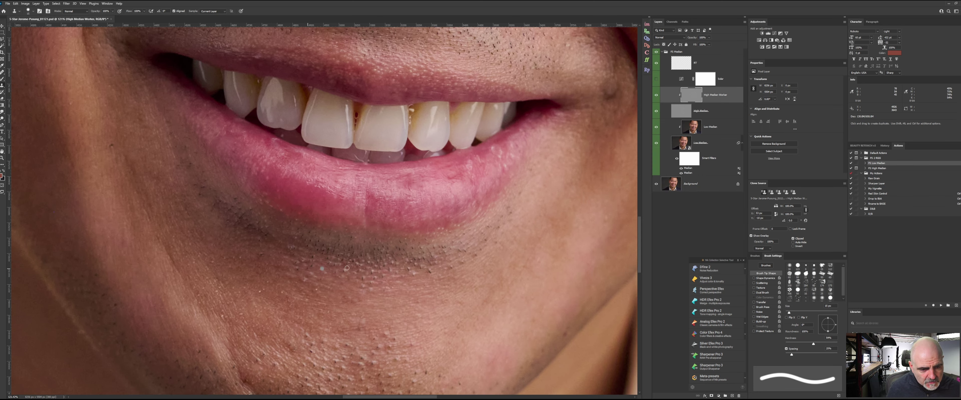
mouse_move(314, 234)
left_mouse_down()
mouse_move(328, 224)
mouse_move(373, 239)
mouse_move(337, 201)
mouse_move(345, 197)
left_mouse_up()
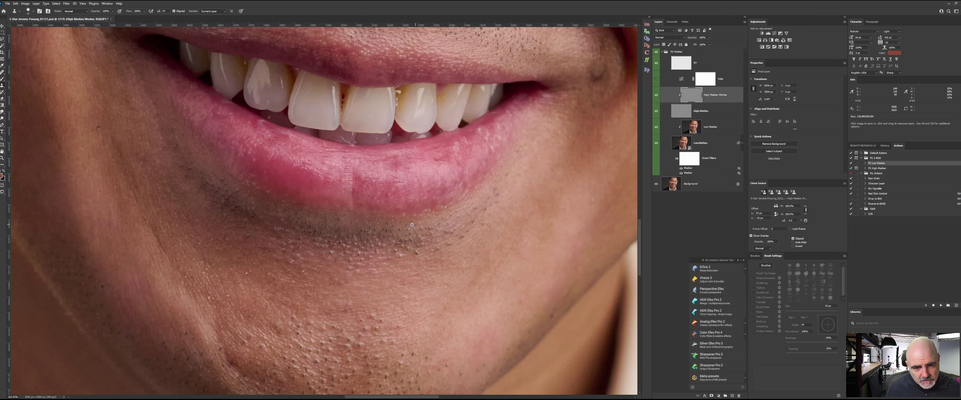
On the low-frequency working layer, blend the color tones of the lower lip with the Mixer Brush at 50% flow
left_click_drag(442, 223, 398, 240)
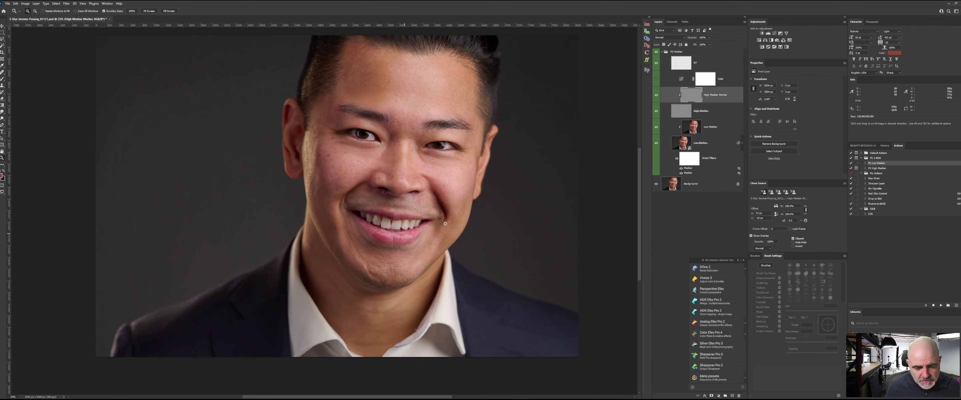
left_click(693, 127)
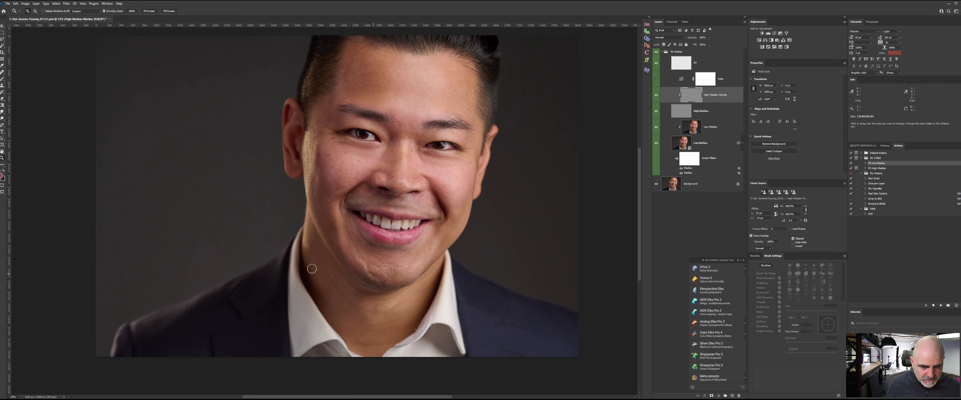
key("b")
key("shift+5")
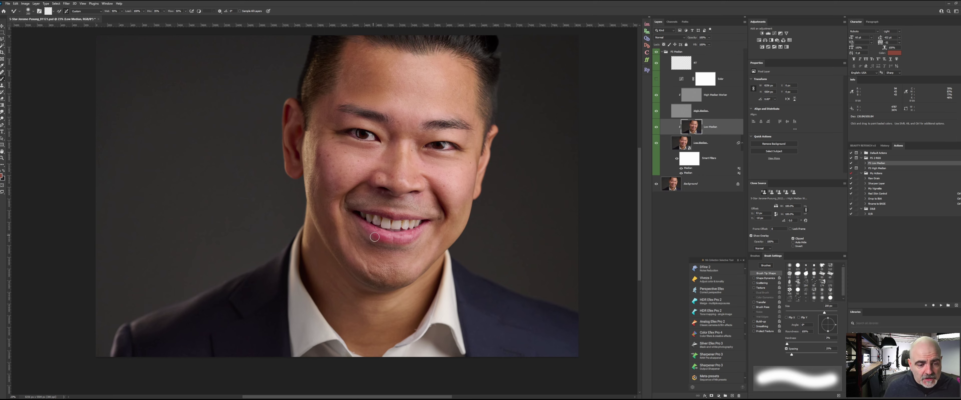
key("z")
left_click(384, 237)
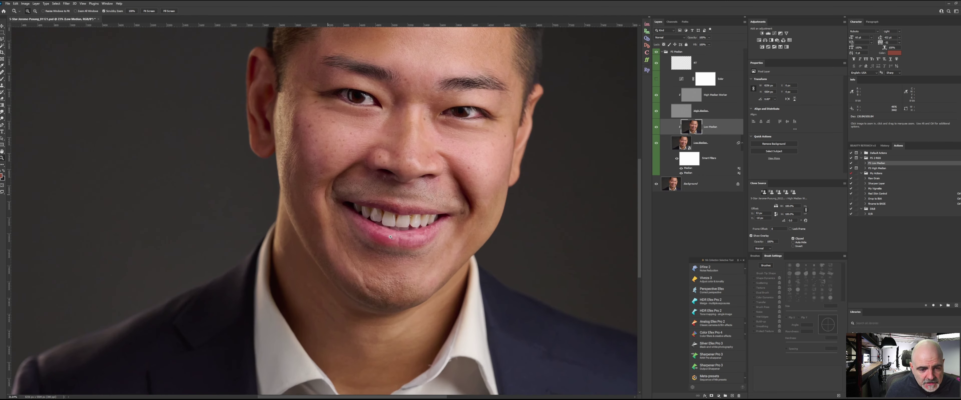
key("b")
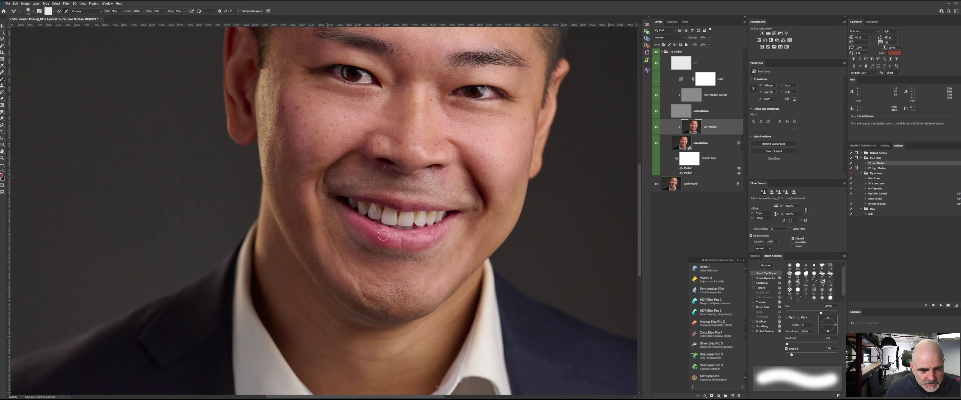
mouse_move(381, 235)
left_mouse_down()
mouse_move(429, 242)
mouse_move(345, 239)
left_mouse_up()
key("z")
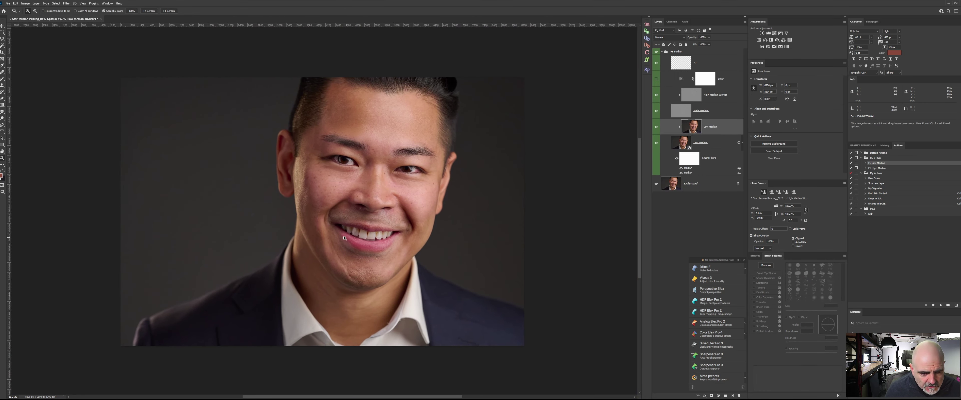
key("b")
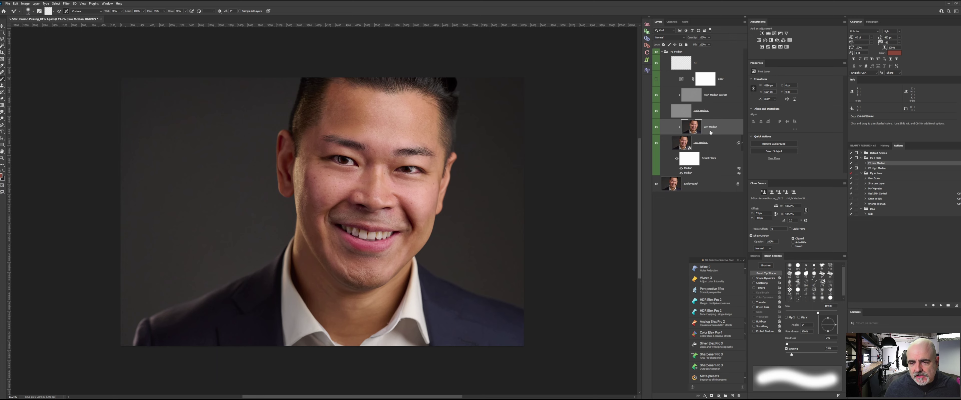
Add a Hue/Saturation adjustment layer above the low-frequency working layer and invert its mask to black
left_click(759, 41)
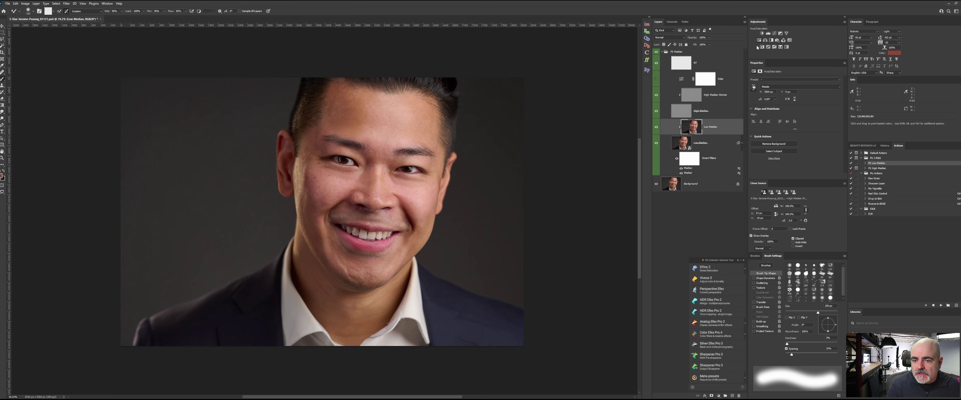
left_click(780, 88)
left_click(794, 91)
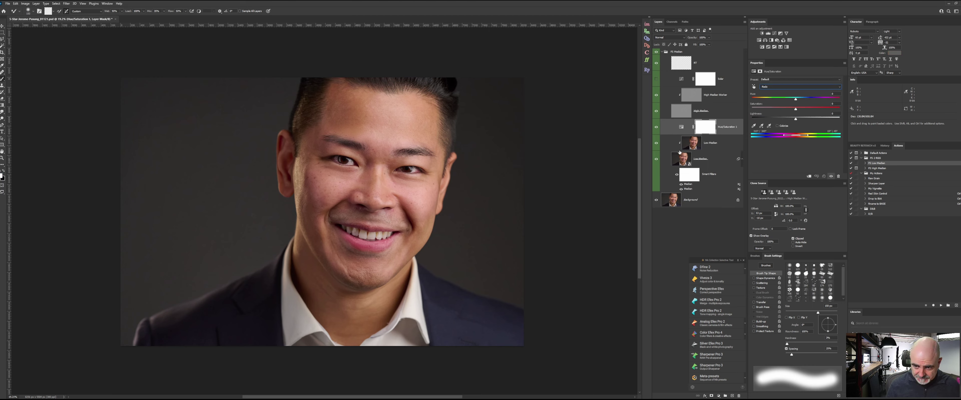
left_click(707, 128)
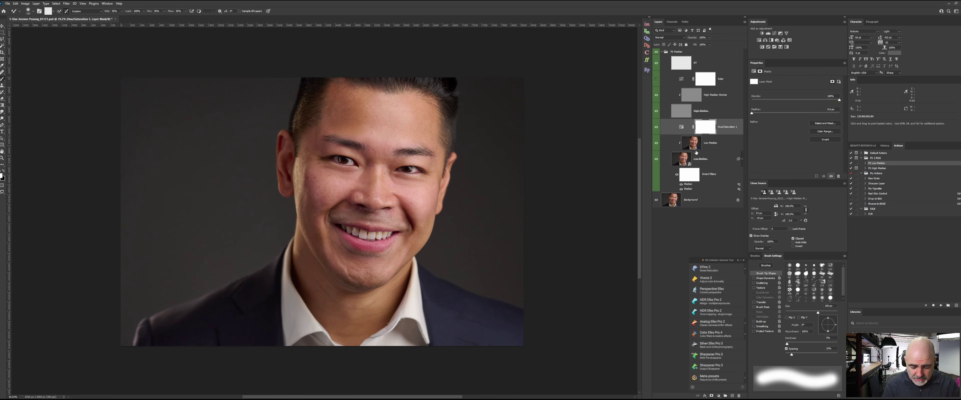
key("ctrl+i")
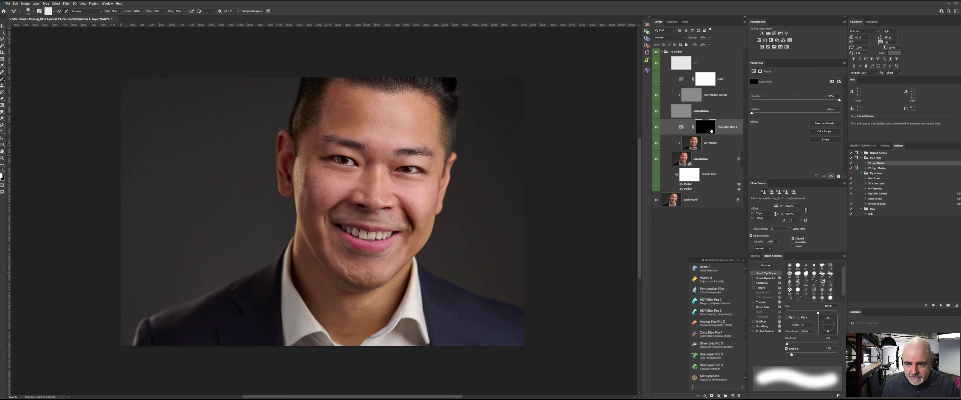
Lower the saturation of the Reds in the Hue/Saturation layer with its mask temporarily disabled, and re-enable the mask
left_click(709, 129, "shift")
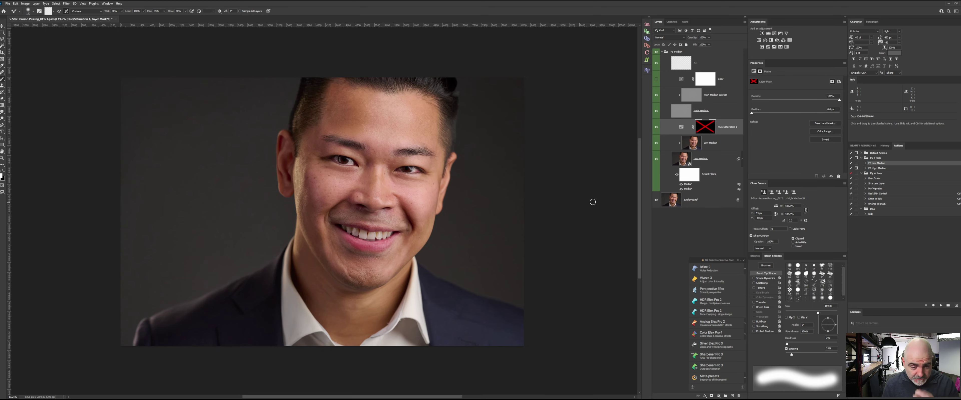
left_click_drag(375, 249, 375, 249)
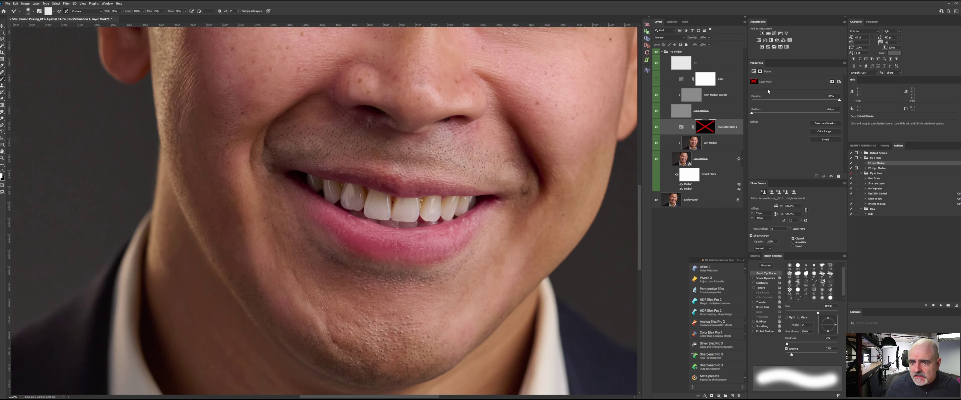
left_click(682, 128)
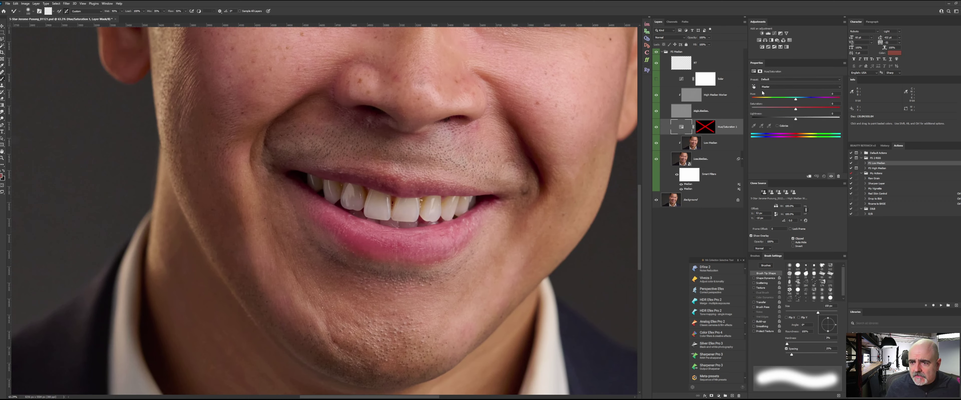
left_click(774, 88)
left_click(772, 95)
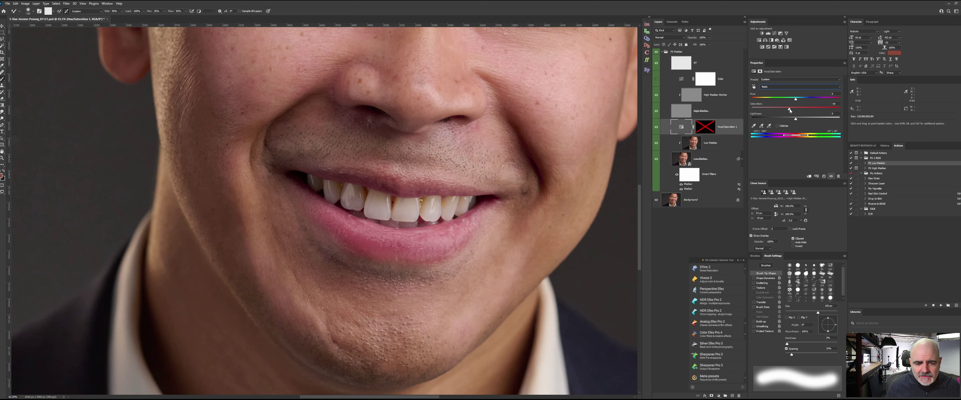
left_click(706, 128, "shift")
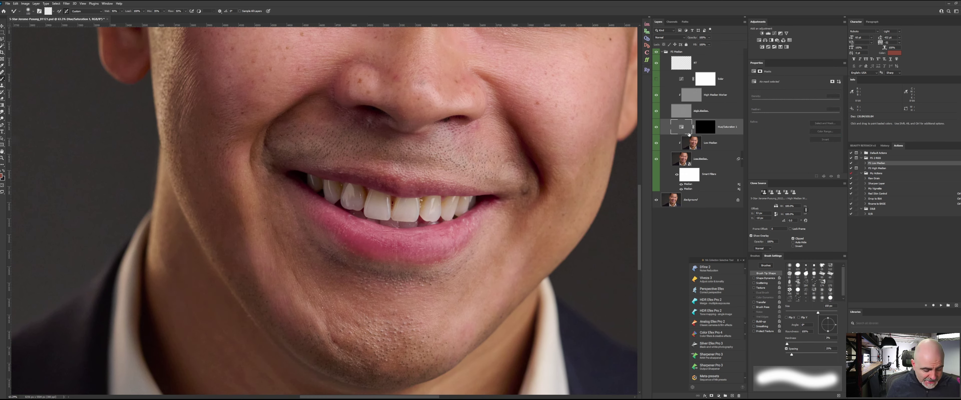
Paint white on the Hue/Saturation mask over the overly red patches of the lower lip, using a soft Brush at 10% flow
key("b")
key("shift+b")
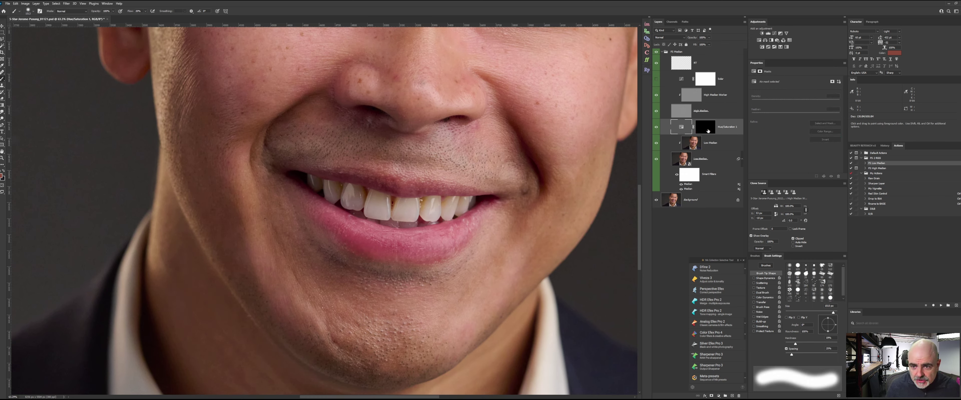
left_click(705, 127)
key("bracketleft")
key("bracketleft")
key("bracketleft")
key("bracketleft")
key("bracketleft")
key("bracketleft")
key("bracketleft")
key("bracketleft")
key("bracketleft")
key("bracketleft")
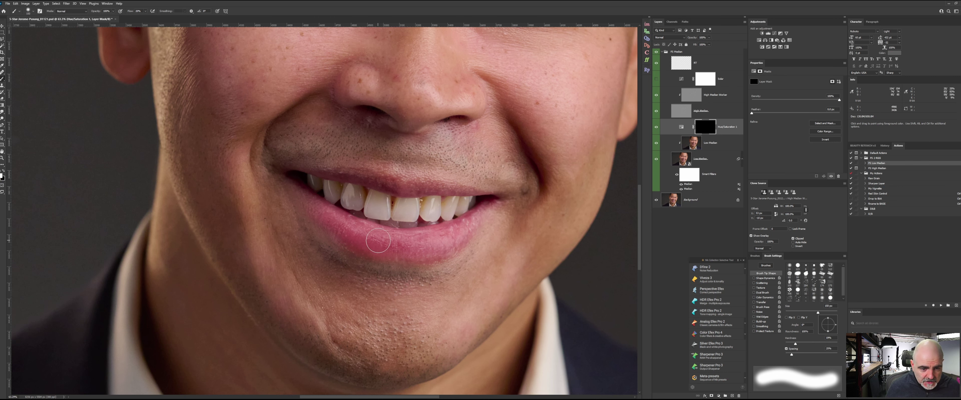
key("bracketright")
key("shift+1")
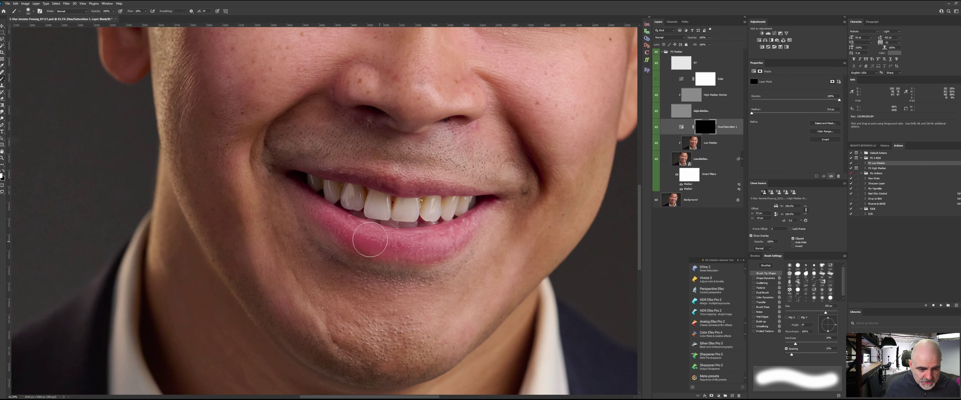
key("bracketleft")
key("bracketleft")
key("bracketright")
key("bracketright")
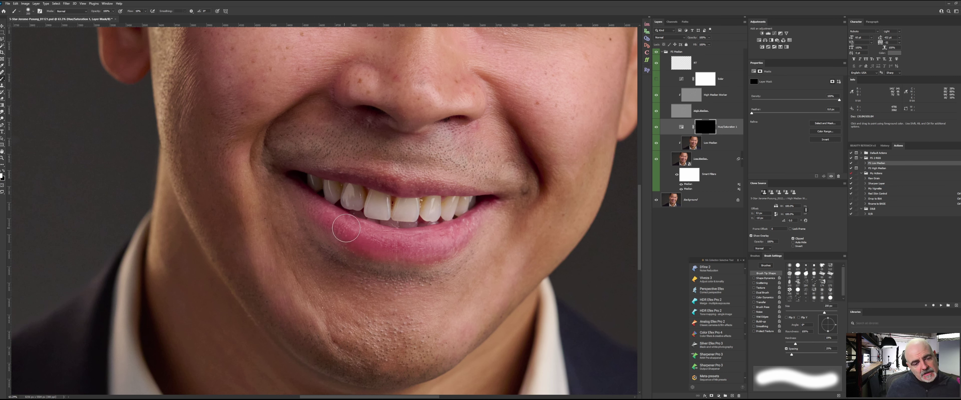
left_click_drag(352, 230, 361, 190)
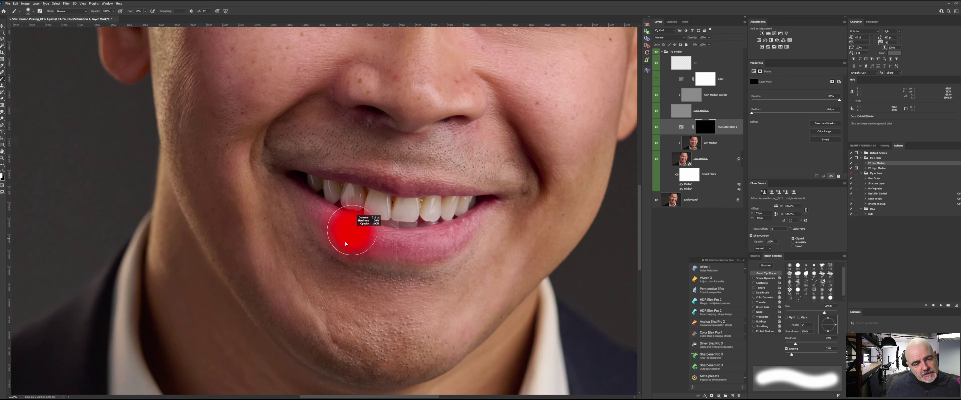
left_click_drag(341, 255, 313, 235)
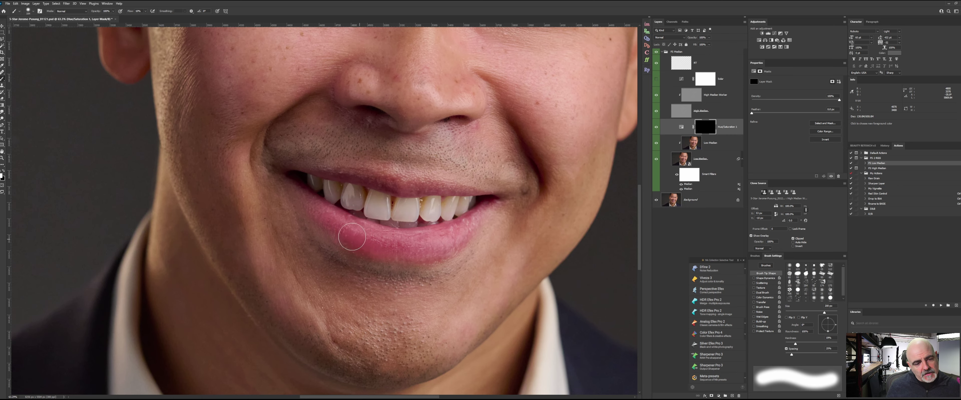
mouse_move(372, 241)
left_mouse_down()
mouse_move(319, 219)
mouse_move(391, 244)
mouse_move(341, 233)
mouse_move(451, 241)
mouse_move(391, 244)
mouse_move(461, 236)
mouse_move(417, 248)
mouse_move(343, 234)
mouse_move(460, 239)
mouse_move(315, 235)
mouse_move(400, 247)
mouse_move(302, 203)
mouse_move(385, 243)
mouse_move(440, 243)
mouse_move(386, 251)
mouse_move(461, 241)
mouse_move(397, 248)
left_mouse_up()
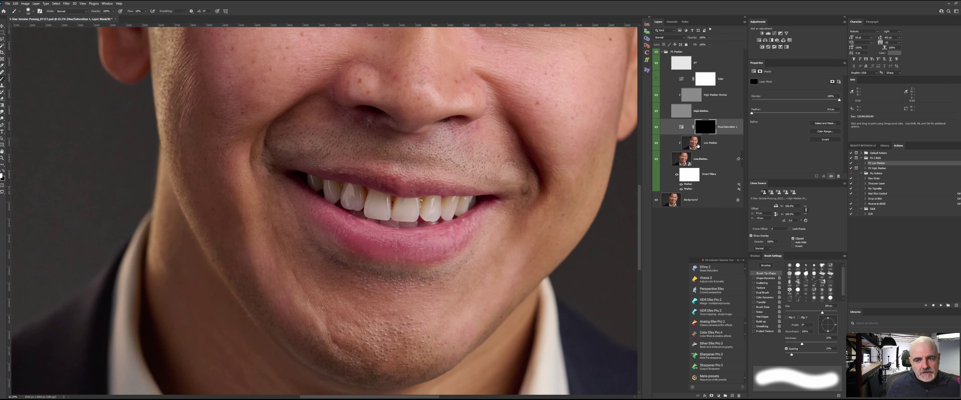
Compare the lips with the Hue/Saturation layer off and on, and check the result on the whole portrait
left_click(656, 128)
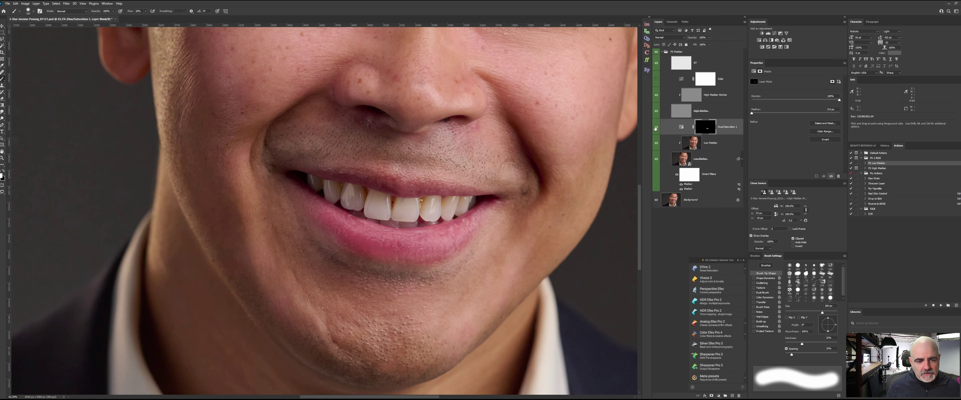
left_click(656, 128)
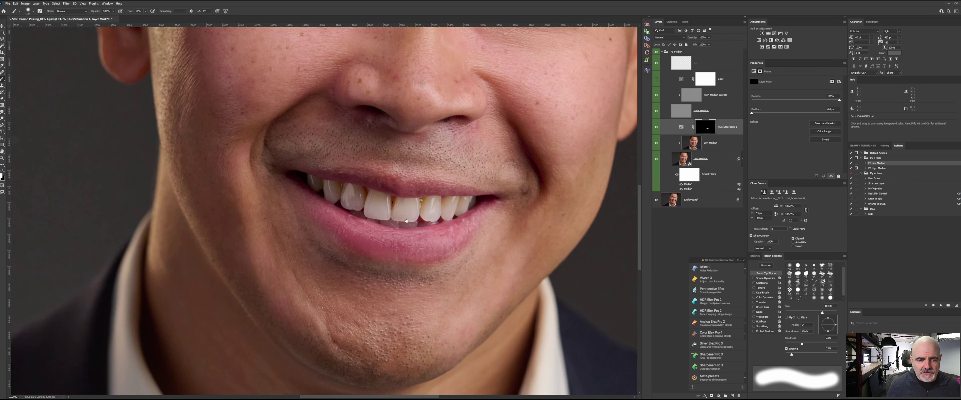
left_click_drag(416, 219, 390, 216)
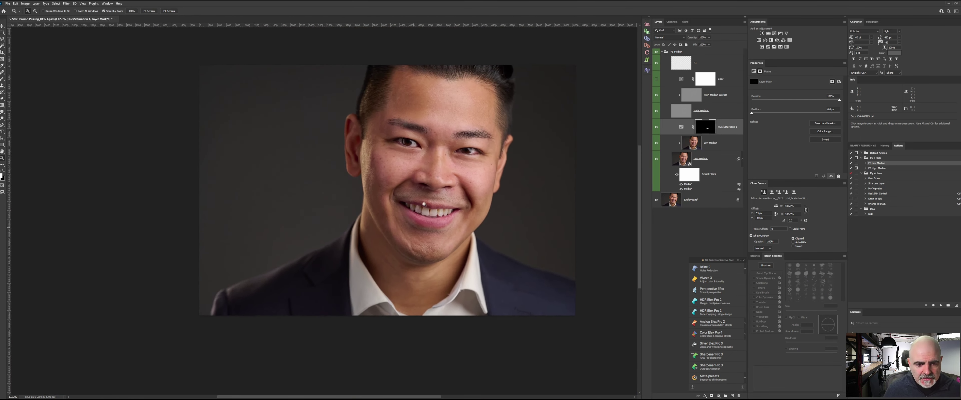
mouse_move(462, 186)
left_mouse_down()
mouse_move(421, 231)
mouse_move(422, 224)
left_mouse_up()
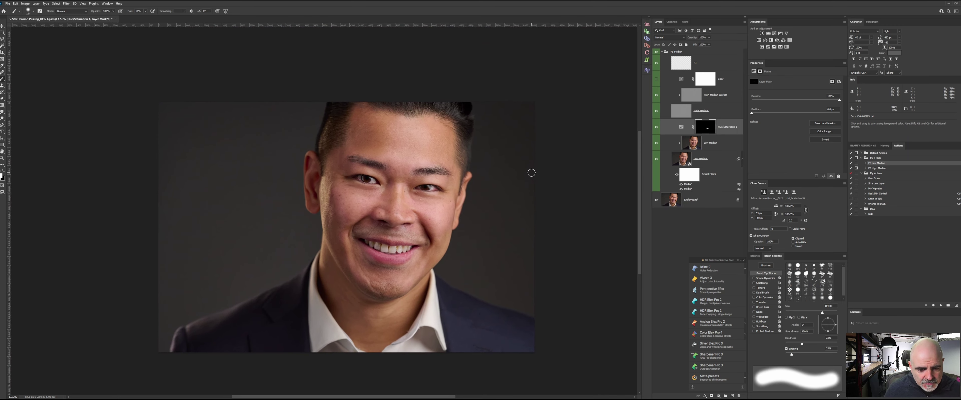
On the low-frequency working layer, smooth the neck tones below the jaw with a large Mixer Brush at 100% flow
left_click(692, 145)
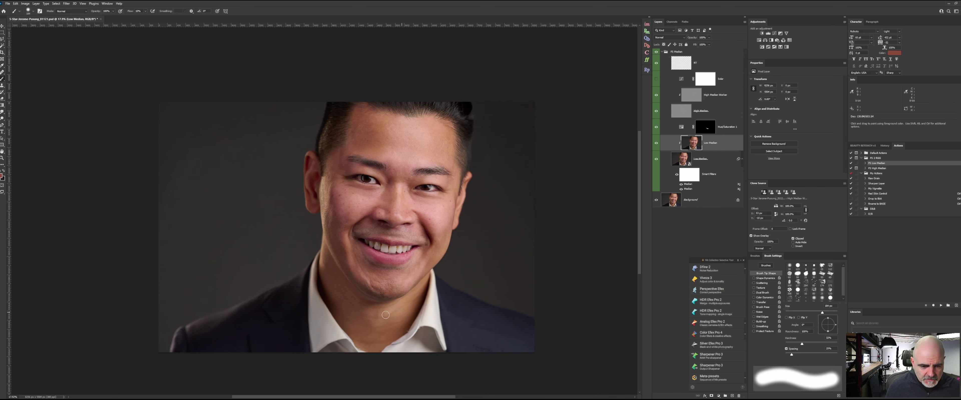
scroll(359, 313, "up", 5)
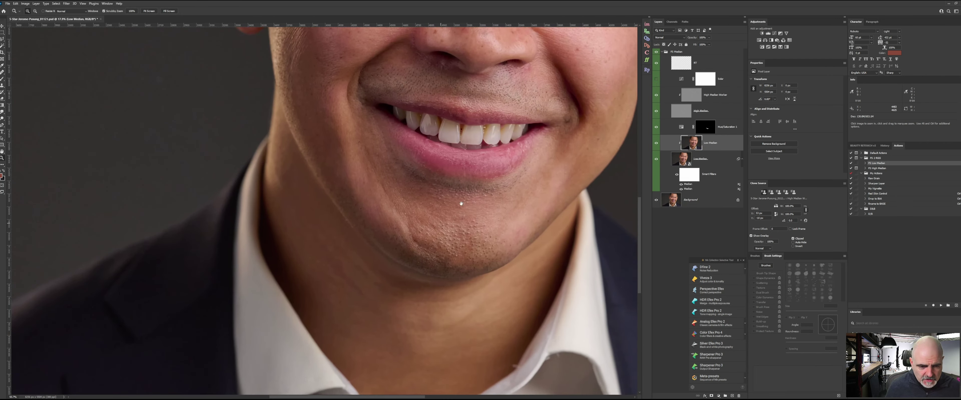
mouse_move(425, 289)
left_mouse_down()
mouse_move(461, 215)
mouse_move(508, 189)
left_mouse_up()
key("shift+b")
key("bracketright")
key("bracketright")
key("bracketright")
key("bracketright")
key("bracketright")
key("bracketright")
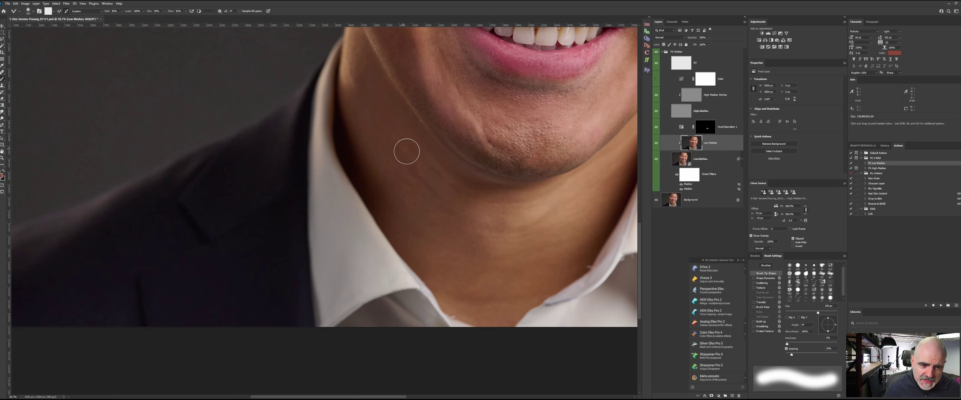
key("bracketleft")
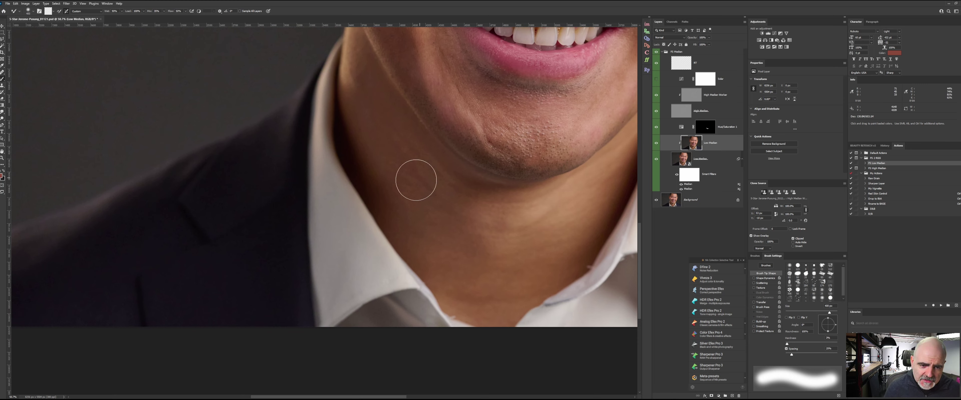
key("shift+0")
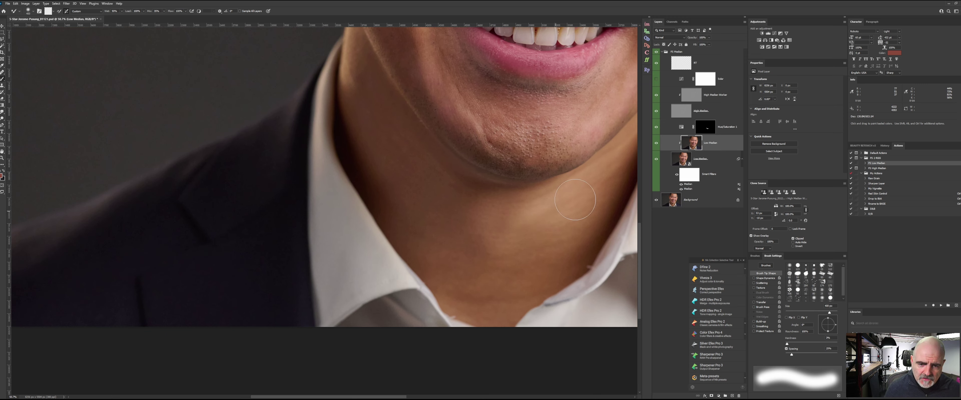
Blend the remaining neck tones along the shirt collar and at the base of the neck with a smaller Mixer Brush
key("bracketleft")
key("bracketleft")
key("bracketleft")
key("bracketleft")
key("bracketleft")
key("bracketright")
key("bracketright")
key("bracketright")
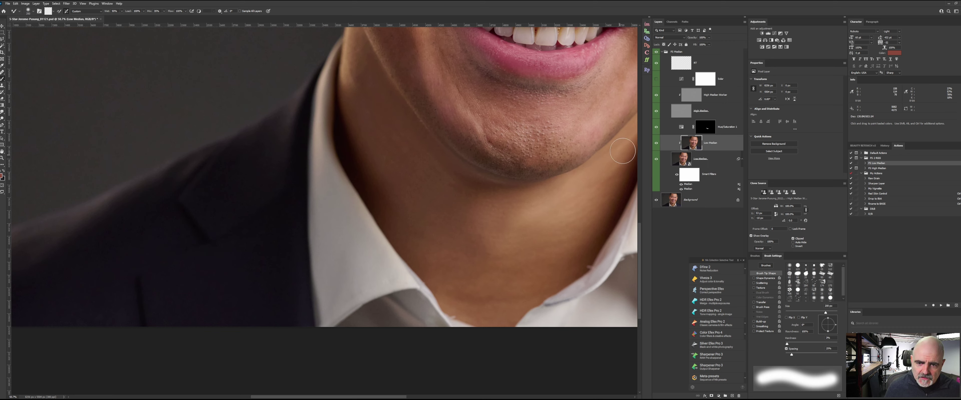
left_click_drag(576, 193, 394, 249)
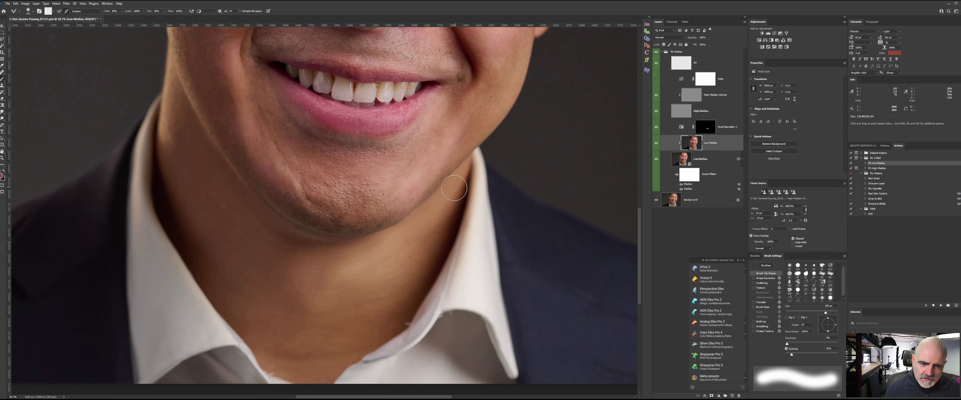
left_click_drag(444, 249, 553, 181)
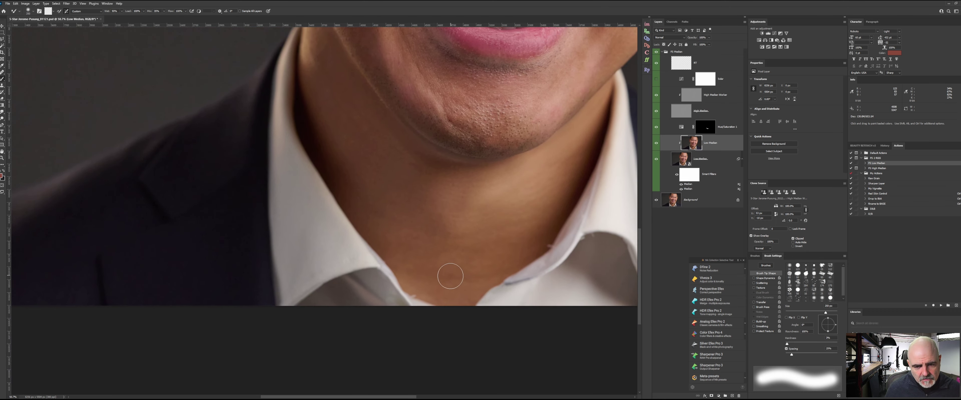
left_click_drag(558, 175, 510, 155)
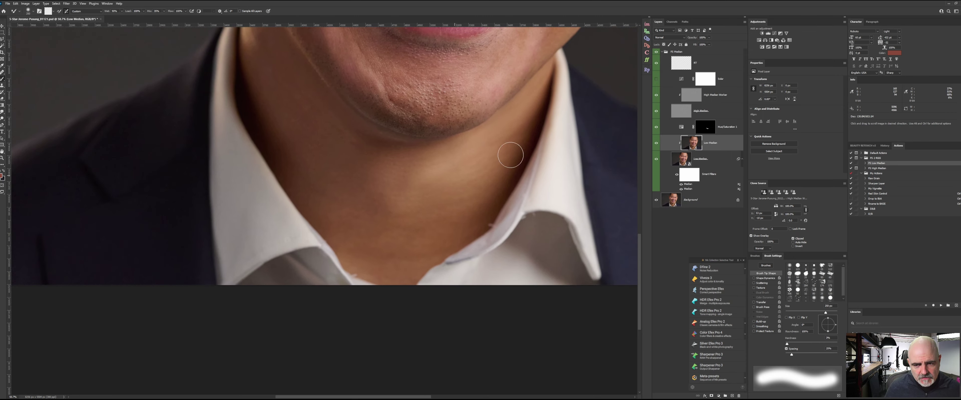
On the high-frequency working layer, clone clean skin texture over the stray fibre where the neck meets the collar
left_click(697, 97)
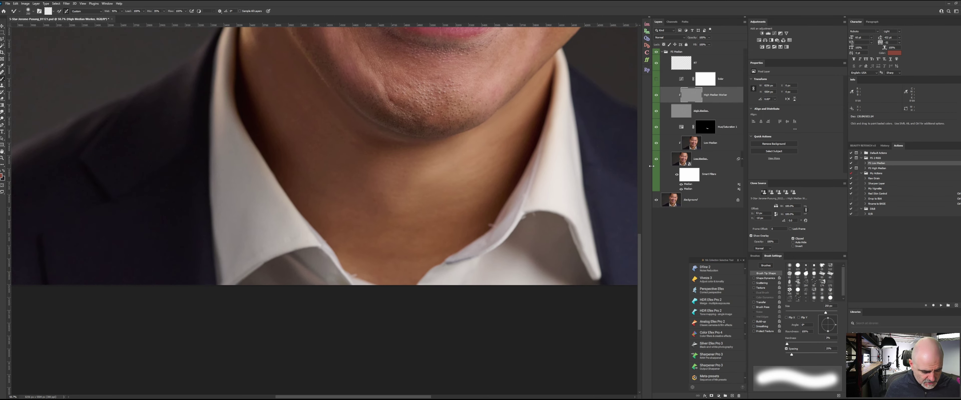
key("z")
left_click_drag(510, 230, 526, 230)
key("s")
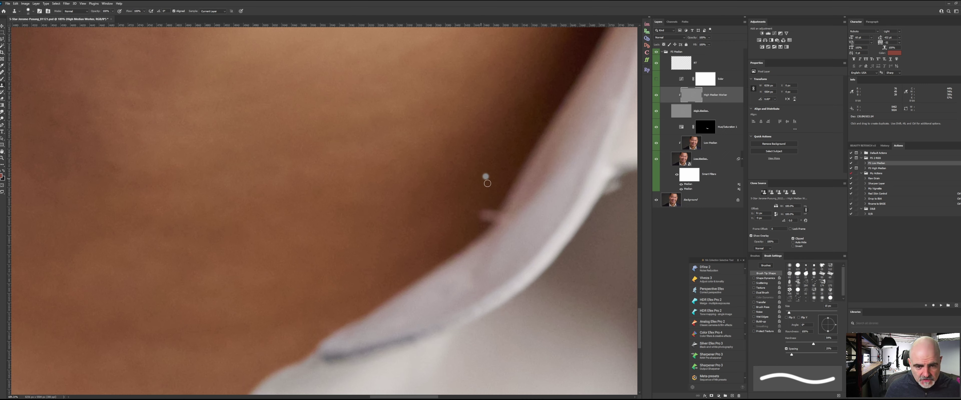
key("bracketright")
key("bracketright")
key("bracketright")
left_click_drag(492, 184, 498, 171)
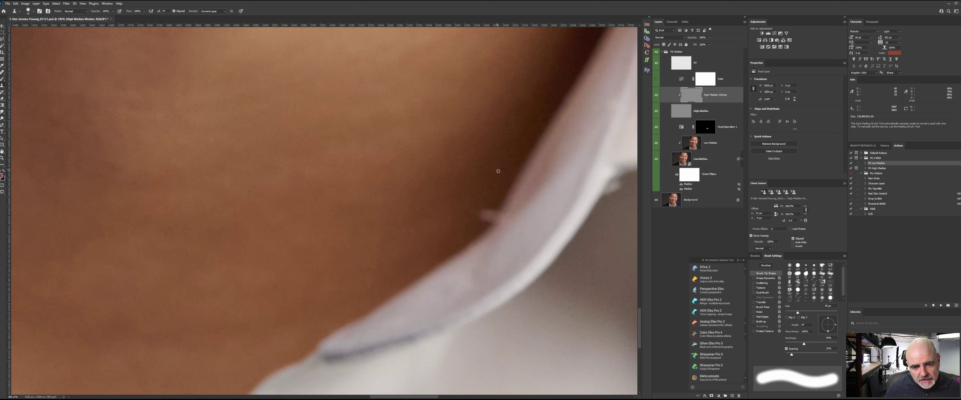
left_click_drag(480, 212, 486, 213)
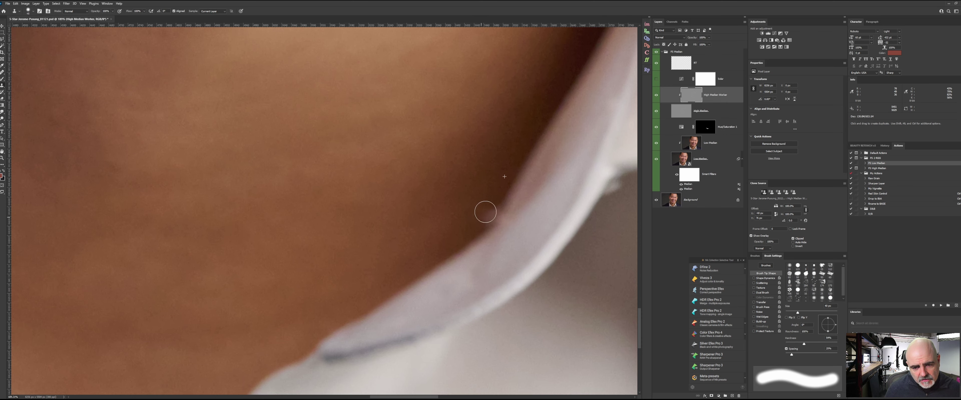
Clone texture along the opposite collar edge at the base of the neck, and undo the last clone dab
mouse_move(386, 206)
left_mouse_down()
mouse_move(481, 158)
mouse_move(524, 176)
mouse_move(543, 167)
left_mouse_up()
left_click(295, 246, "alt")
left_click_drag(266, 256, 279, 262)
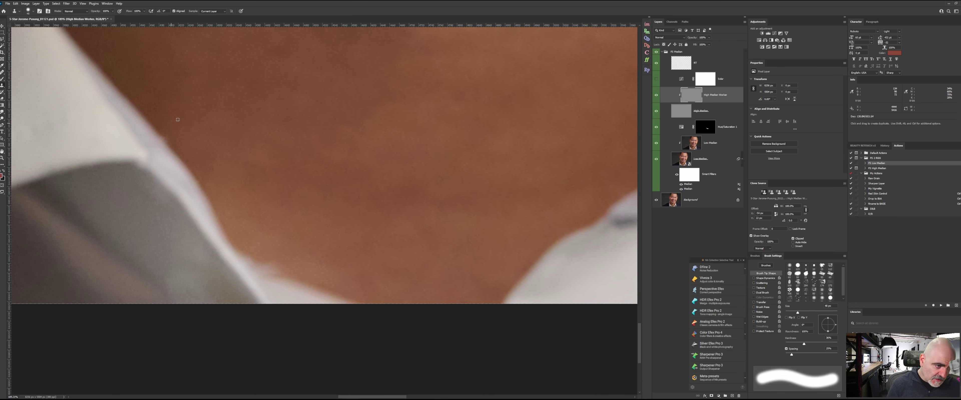
left_click(173, 137, "alt")
left_click(344, 163)
key("ctrl+z")
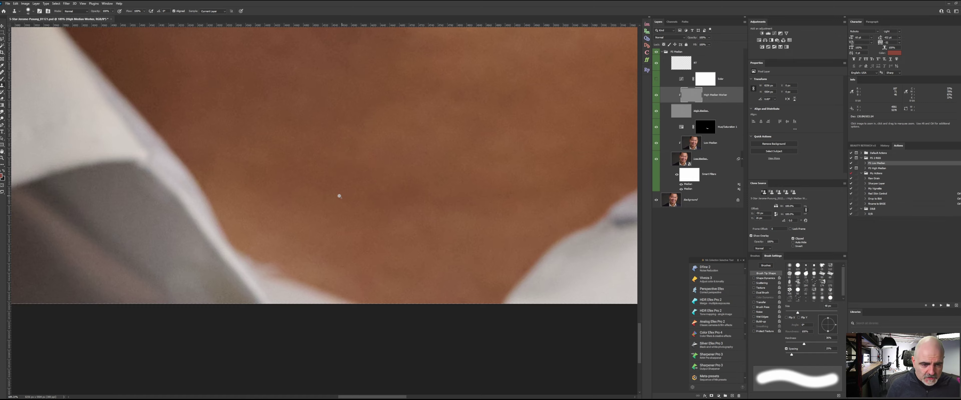
Clone away the small bit of lint at the upper edge of the collar's shaded fold
scroll(339, 197, "down", 5)
left_click_drag(350, 196, 328, 225)
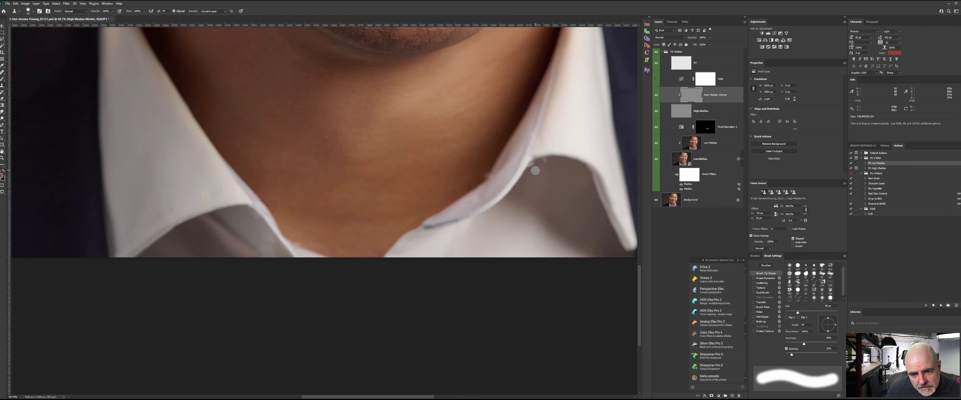
scroll(534, 170, "up", 4)
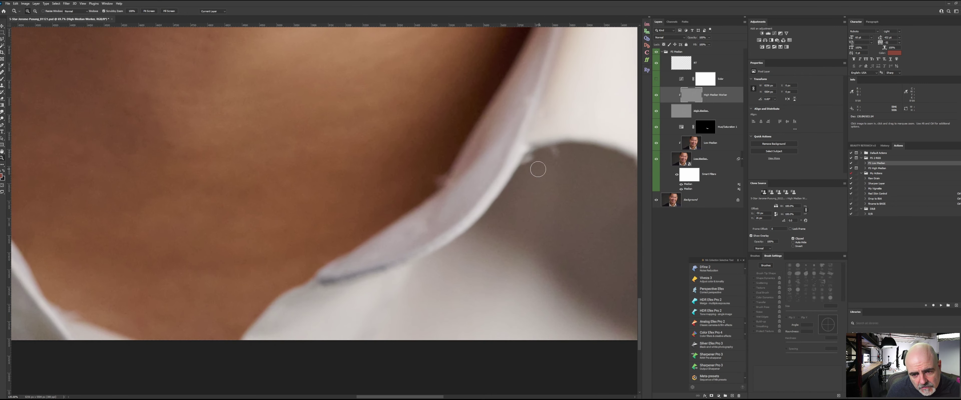
left_click(537, 171, "alt")
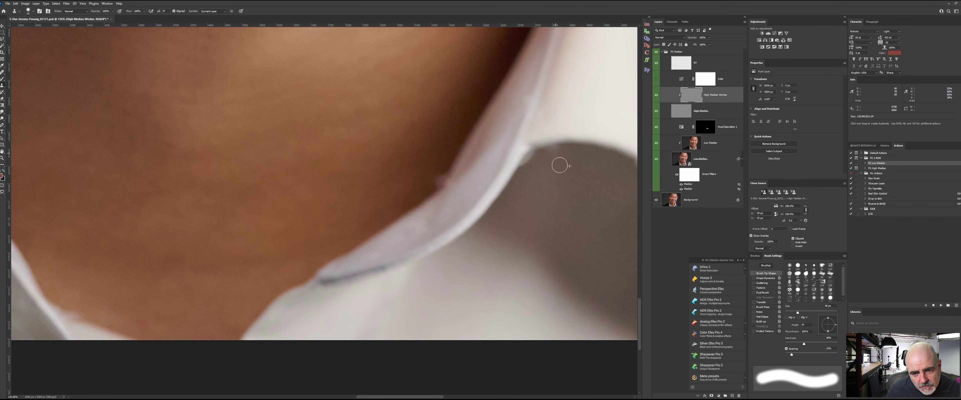
On the low-frequency working layer, blend the leftover discoloration along the neck and collar edge with the Mixer Brush
key("b")
left_click(695, 147)
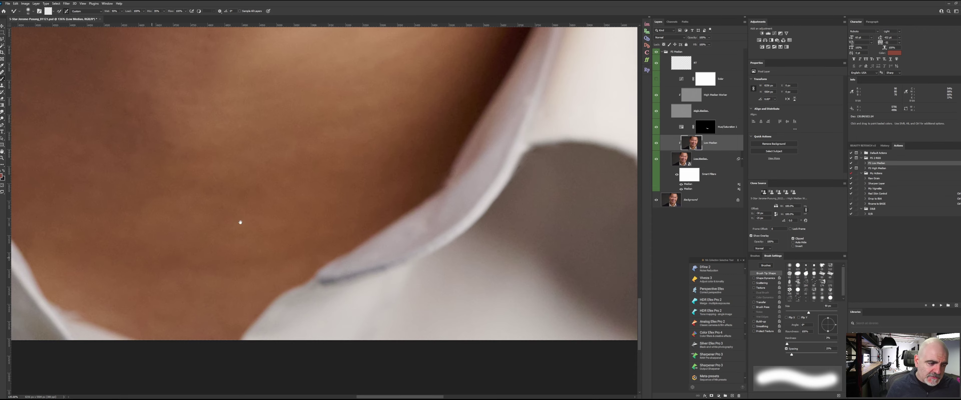
left_click_drag(240, 223, 328, 203)
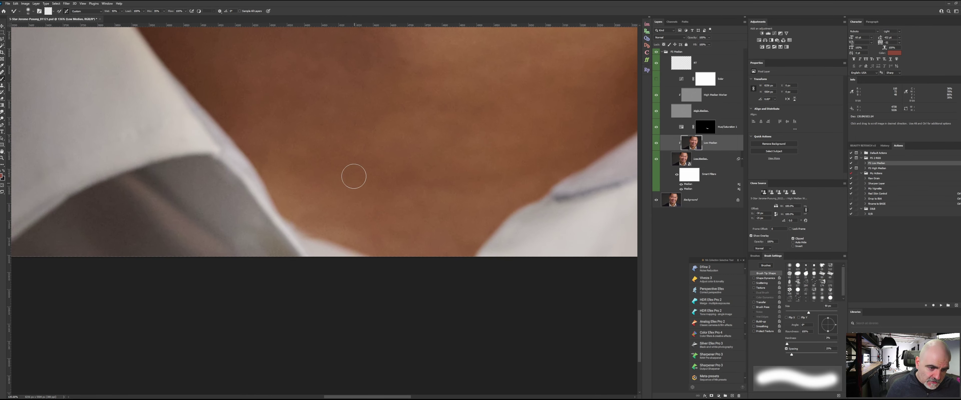
left_click_drag(489, 195, 321, 176)
left_click_drag(383, 200, 193, 329)
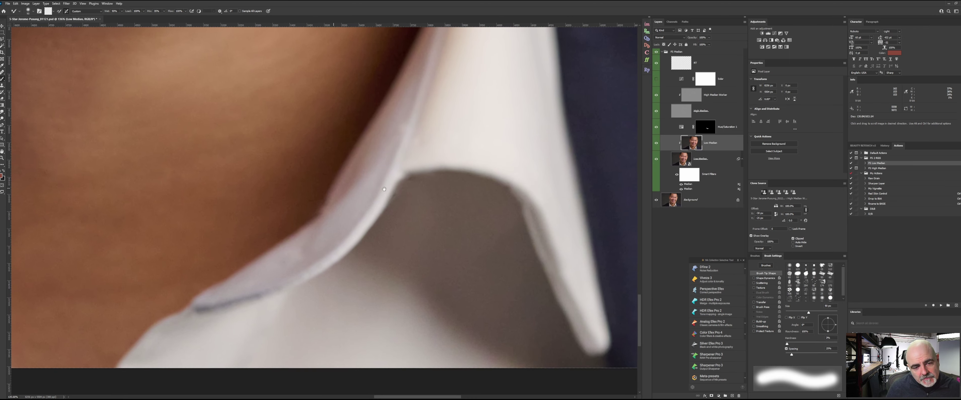
On the high-frequency working layer, clone shadow texture over the dark specks inside the collar fold with a small Clone Stamp
left_click(695, 97)
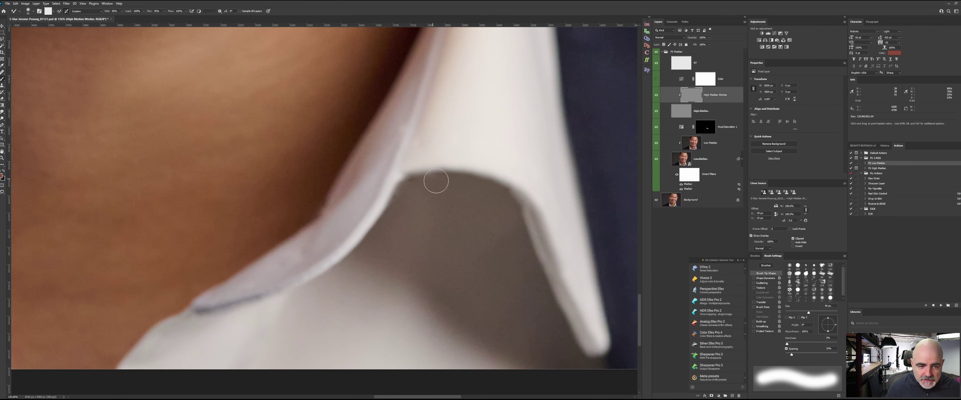
key("bracketleft")
key("bracketleft")
key("bracketleft")
key("bracketleft")
key("bracketleft")
key("bracketleft")
key("bracketleft")
key("bracketleft")
key("bracketleft")
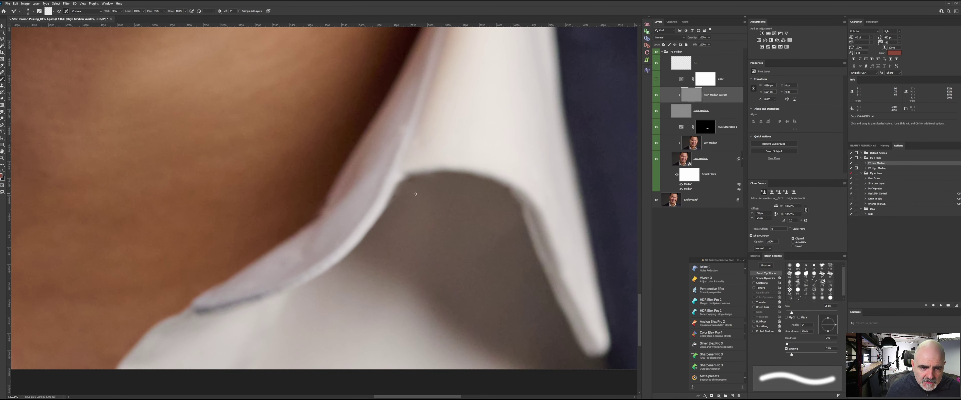
key("bracketleft")
key("bracketleft")
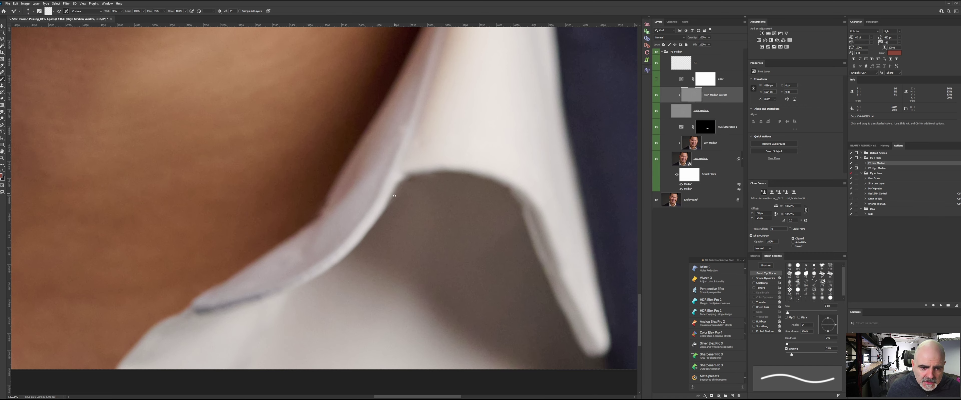
mouse_move(401, 197)
left_mouse_down()
mouse_move(420, 195)
mouse_move(393, 197)
left_mouse_up()
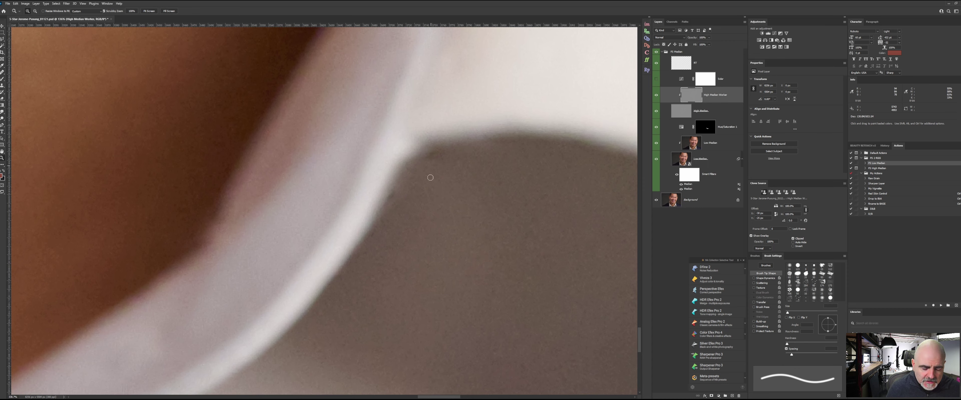
key("s")
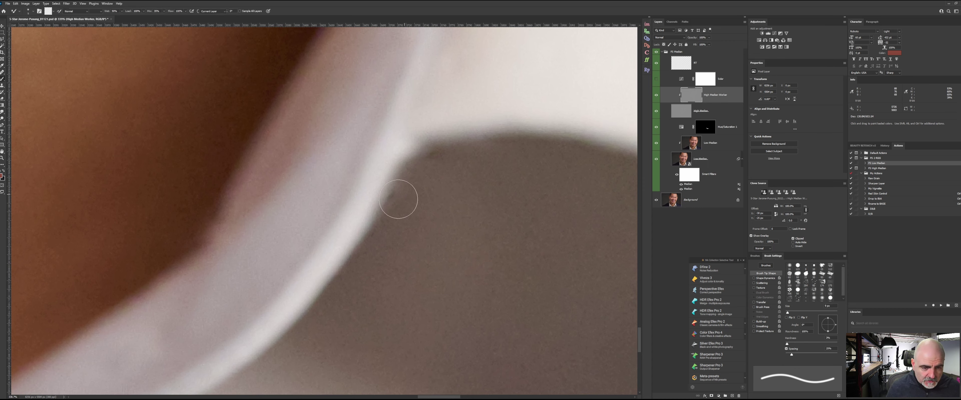
key("bracketleft")
key("bracketleft")
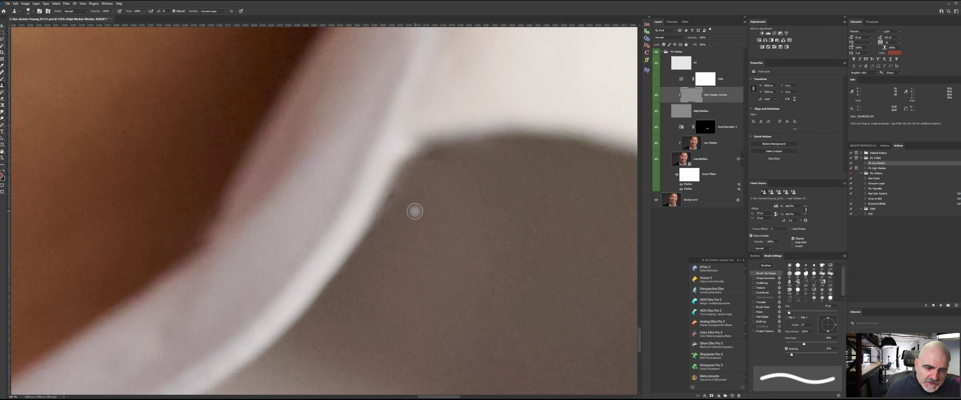
key("bracketright")
left_click(416, 212, "alt")
left_click_drag(399, 192, 392, 200)
left_click(443, 182, "alt")
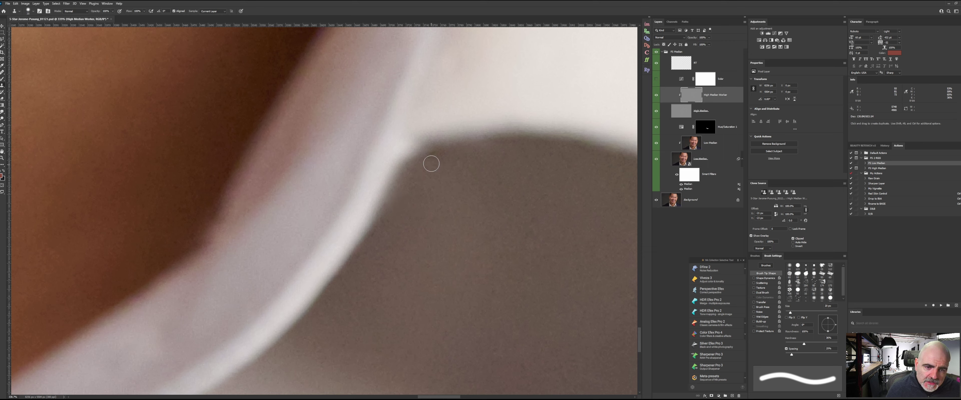
left_click_drag(429, 163, 434, 156)
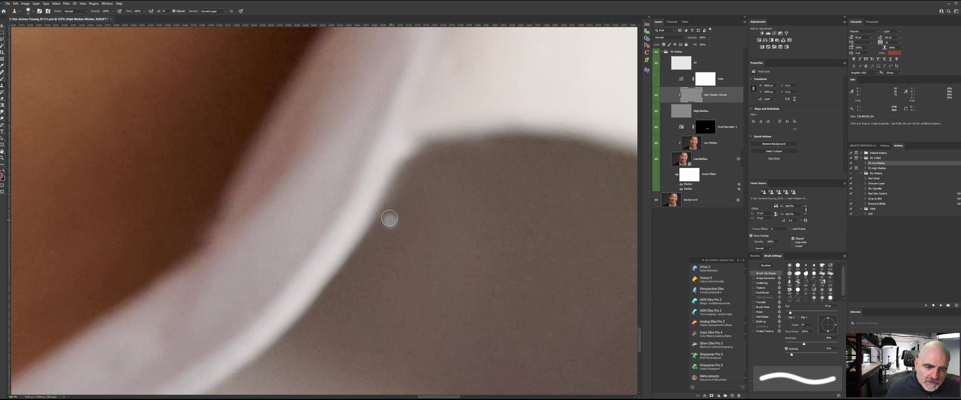
Remove the light specks and dark creases on the lower front of the suit jacket with the Healing Brush
key("z")
left_click_drag(491, 187, 334, 189)
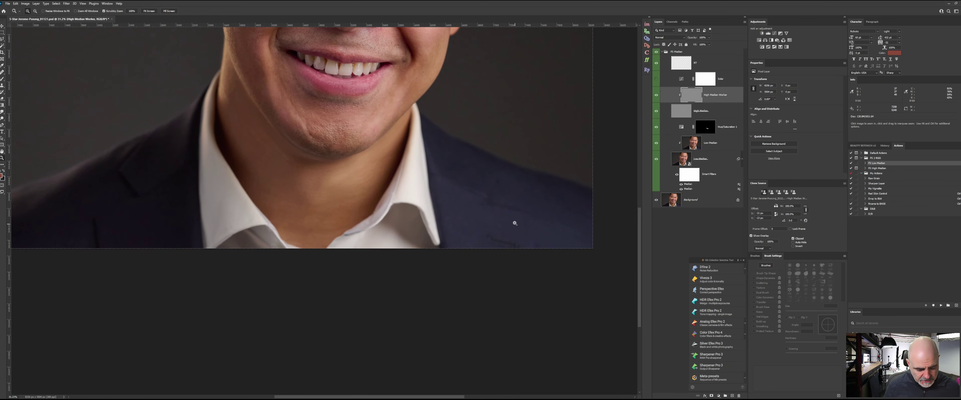
key("s")
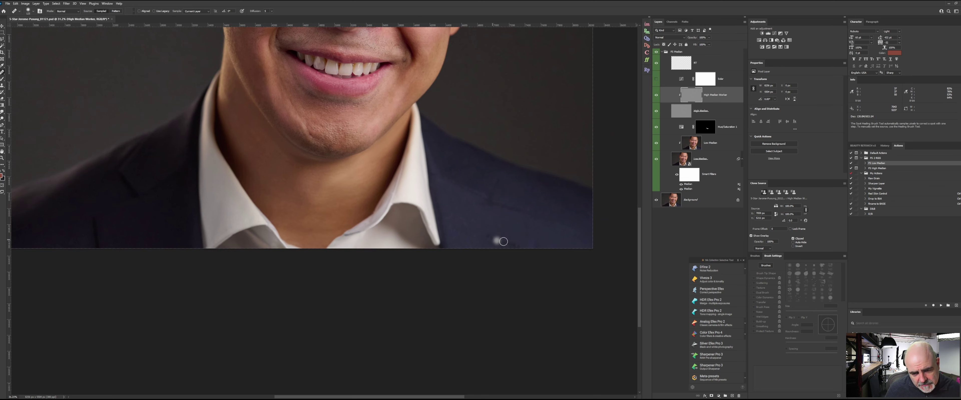
left_click_drag(503, 242, 443, 213)
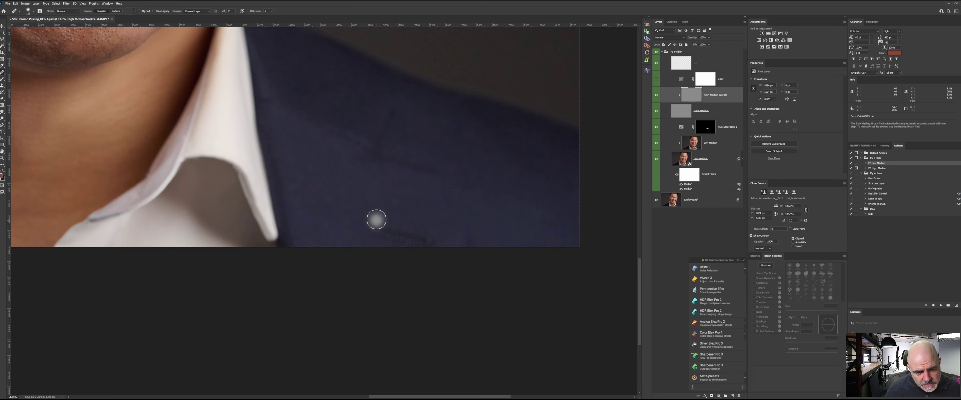
key("bracketright")
mouse_move(376, 218)
left_mouse_down()
mouse_move(387, 234)
mouse_move(371, 224)
mouse_move(414, 237)
mouse_move(390, 216)
left_mouse_up()
left_click(363, 198, "alt")
left_click(391, 201, "alt")
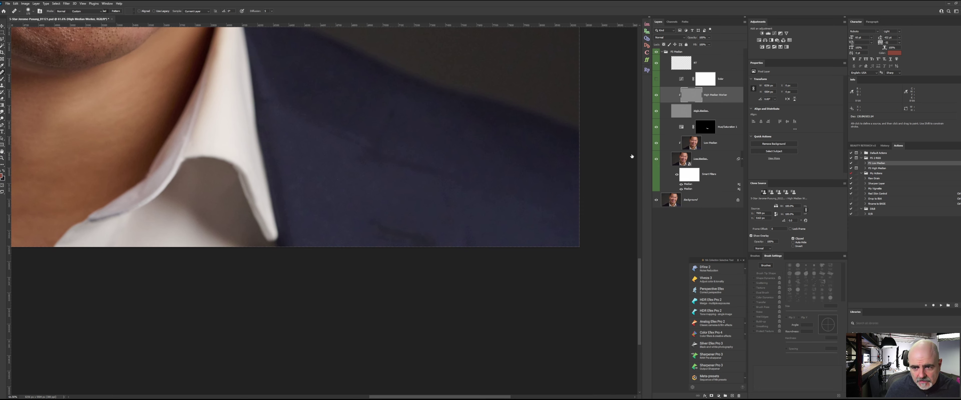
On the low-frequency working layer, smooth the dark blotches on the lower jacket with an enlarged Mixer Brush
left_click(693, 143)
key("b")
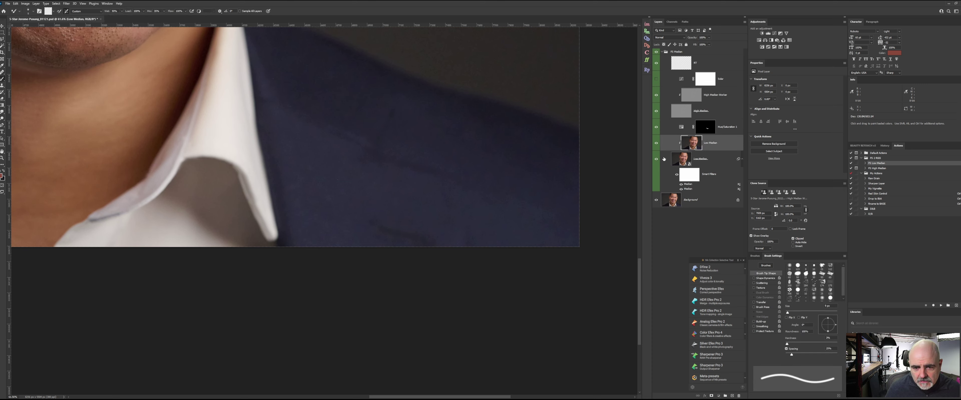
key("bracketright")
key("bracketright")
key("bracketright")
key("bracketright")
key("bracketright")
key("bracketright")
key("bracketright")
key("bracketright")
key("bracketright")
key("bracketright")
key("bracketright")
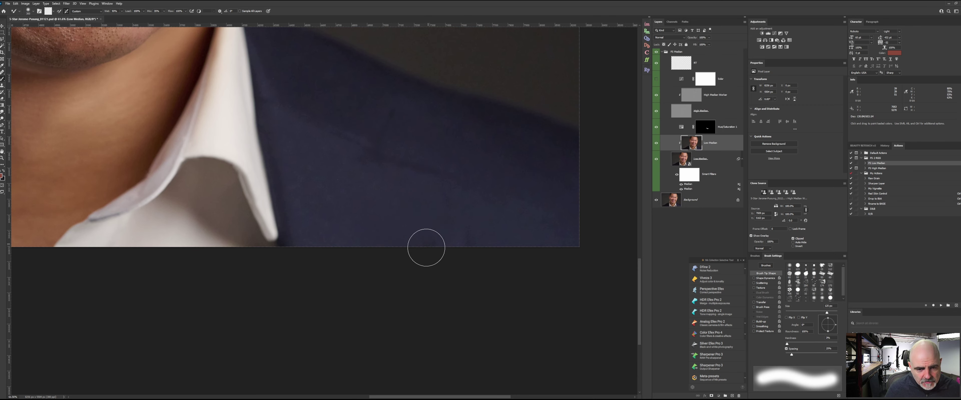
Delete the transparent layer and the solar Curves adjustment layer at the top of the frequency separation group
key("z")
left_click_drag(361, 231, 319, 236)
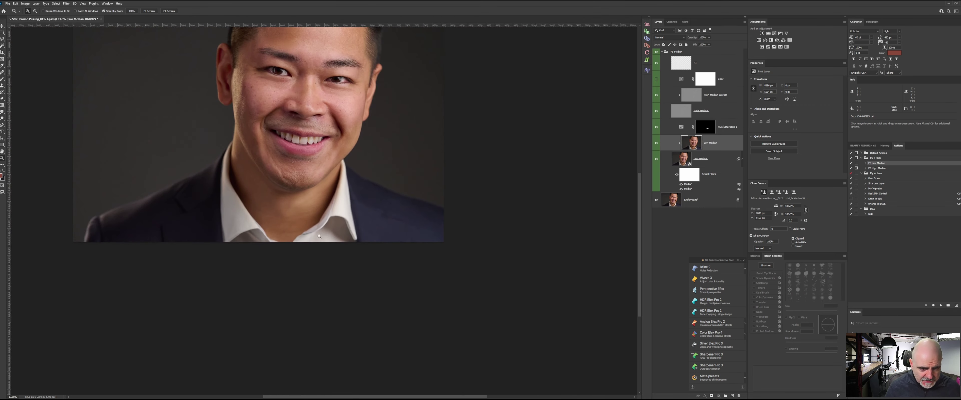
mouse_move(439, 243)
left_mouse_down()
mouse_move(422, 317)
mouse_move(432, 334)
left_mouse_up()
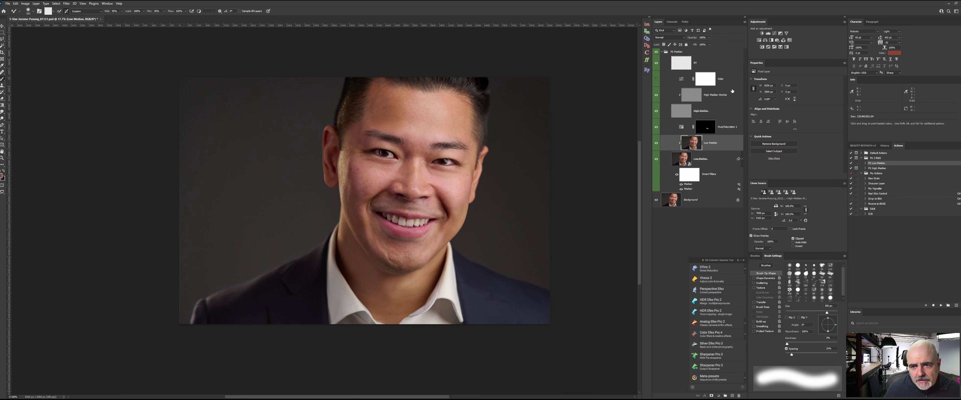
left_click(734, 80)
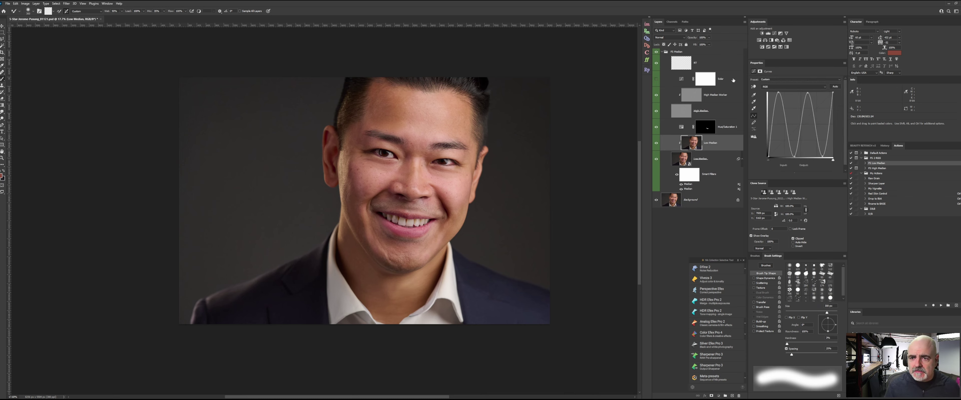
left_click(726, 60)
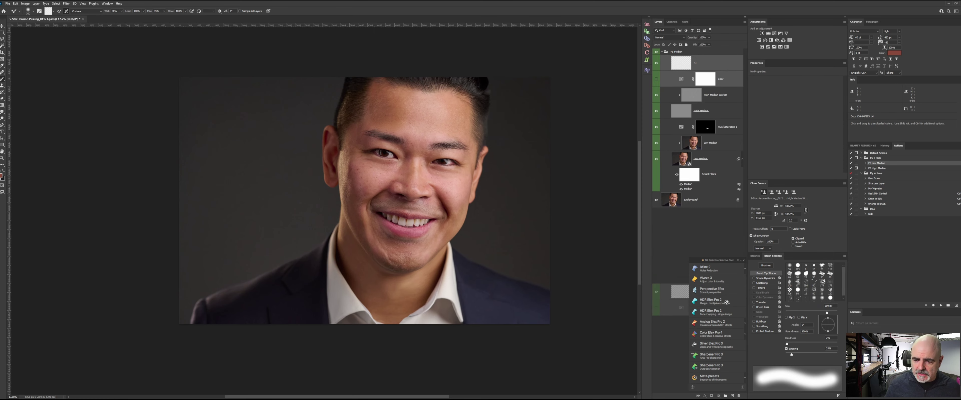
key("Delete")
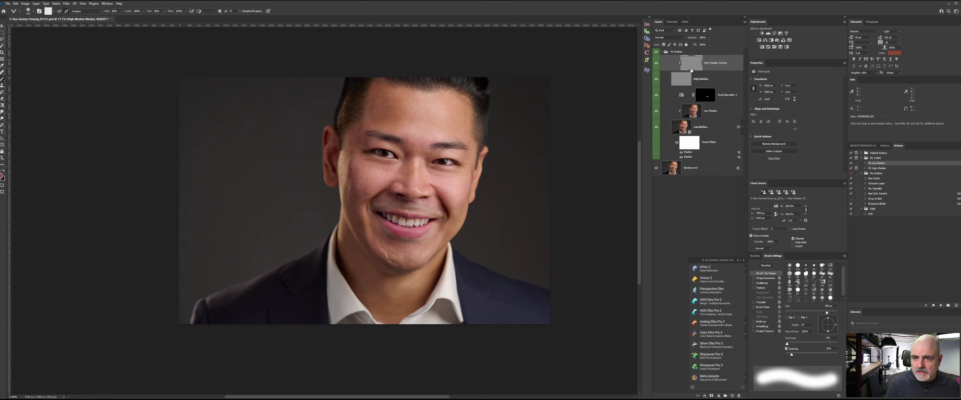
Collapse the median frequency separation group and run the dodge and burn action to build its layer group on top
left_click(665, 53)
left_click(663, 52)
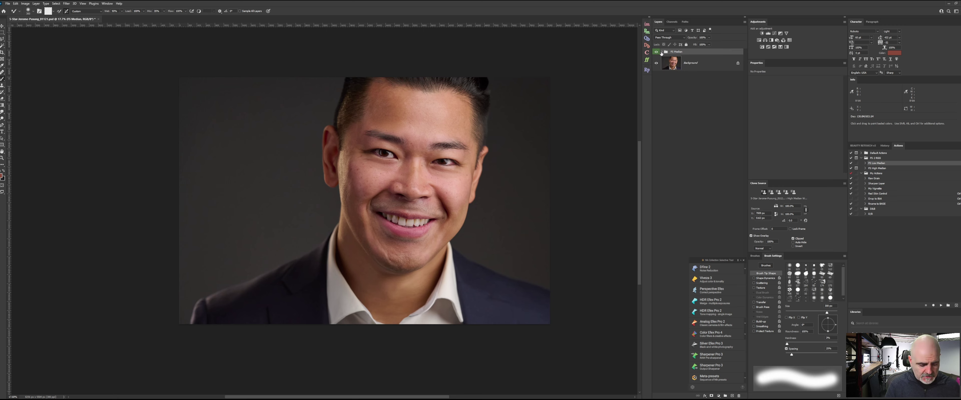
key("F2")
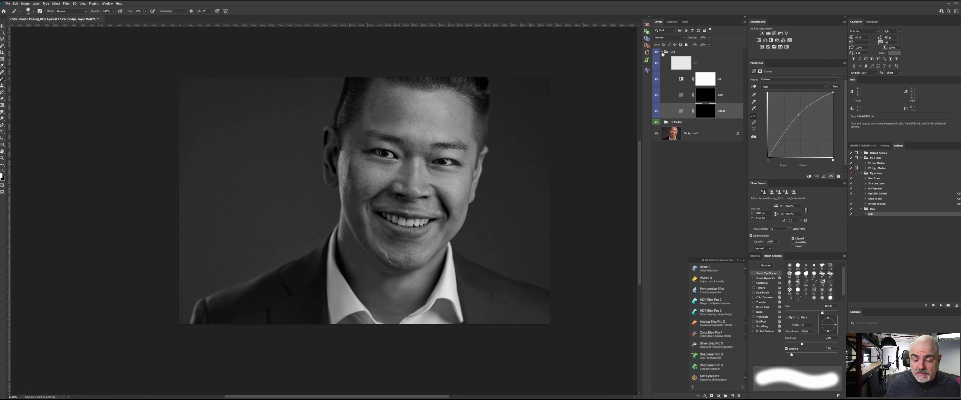
Hide and delete the empty paint layer and the black-and-white helper layer from the dodge and burn group
left_click_drag(657, 81, 661, 64)
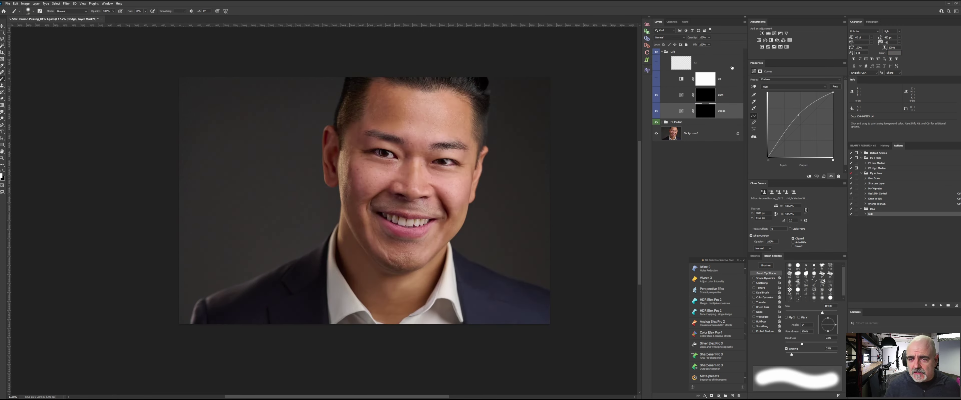
left_click(730, 80)
left_click(727, 64, "shift")
mouse_move(727, 65)
left_mouse_down()
mouse_move(720, 129)
mouse_move(739, 397)
left_mouse_up()
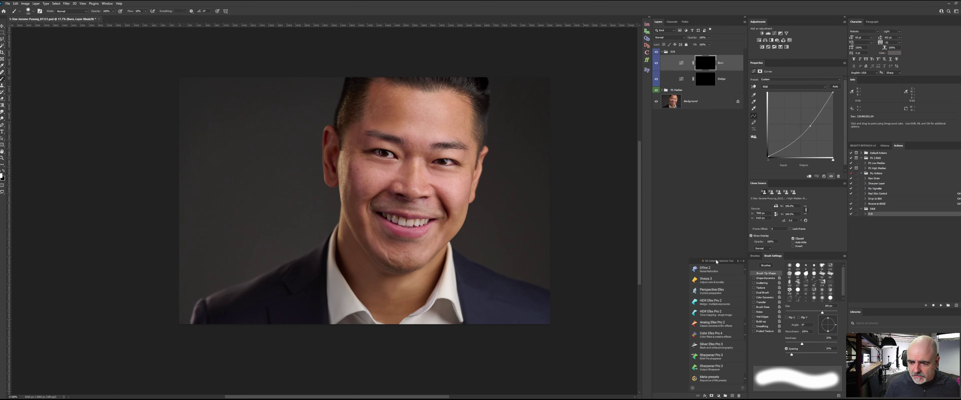
Move the Nik Collection Selective Tool palette clear of the layer list and park it compactly at the workspace's outer edge
mouse_move(716, 261)
left_mouse_down()
mouse_move(943, 225)
mouse_move(698, 192)
left_mouse_up()
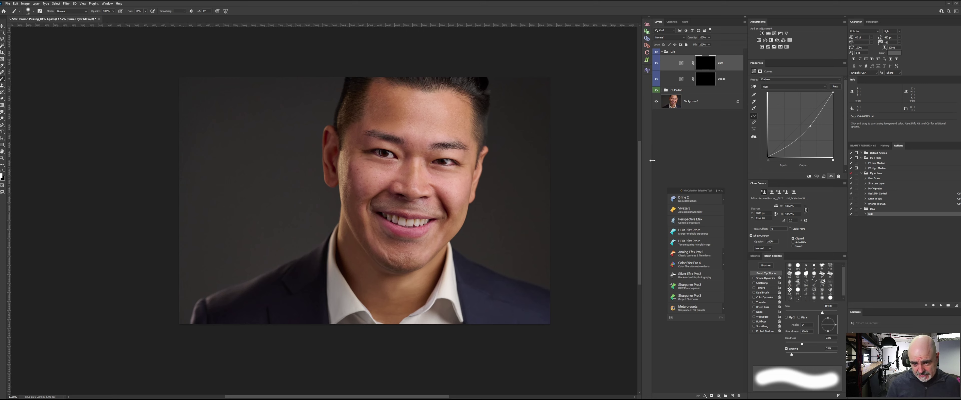
left_click_drag(699, 191, 660, 141)
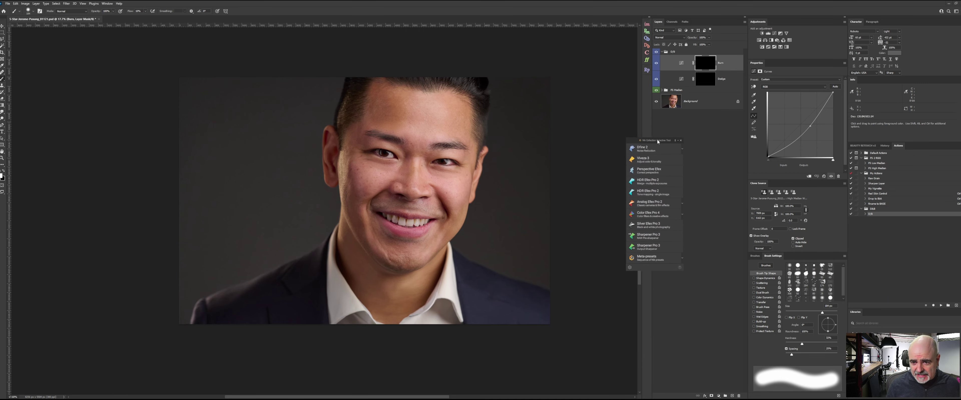
left_click(676, 141)
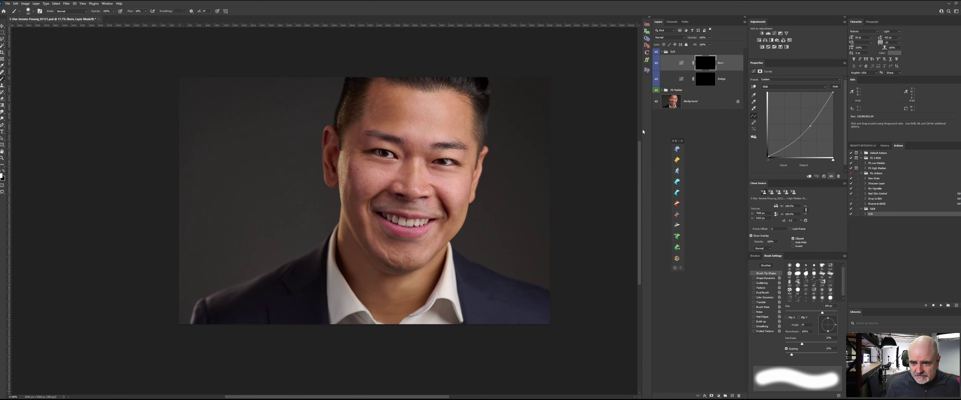
left_click_drag(673, 144, 641, 90)
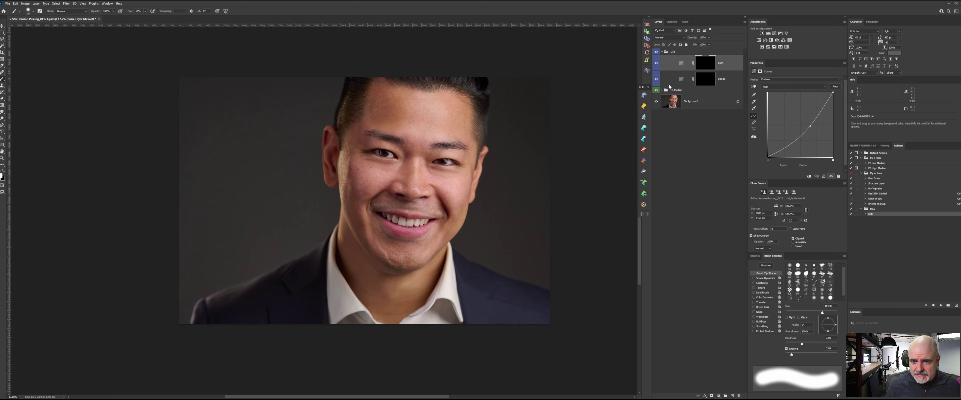
left_click(643, 88)
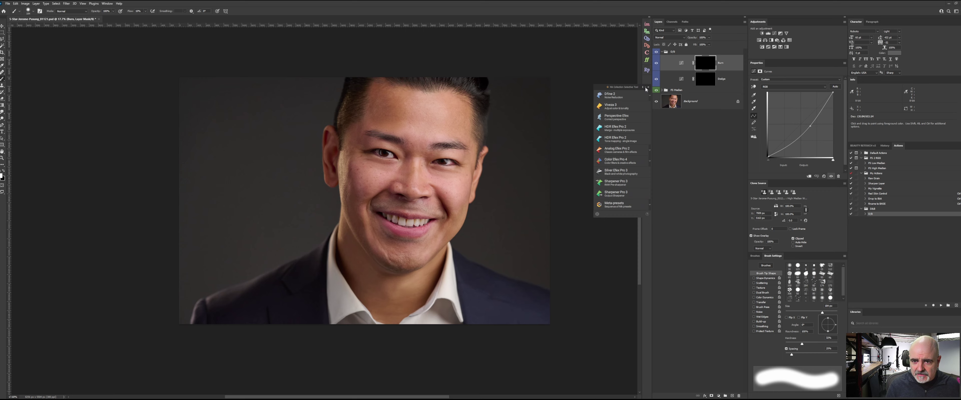
left_click(645, 88)
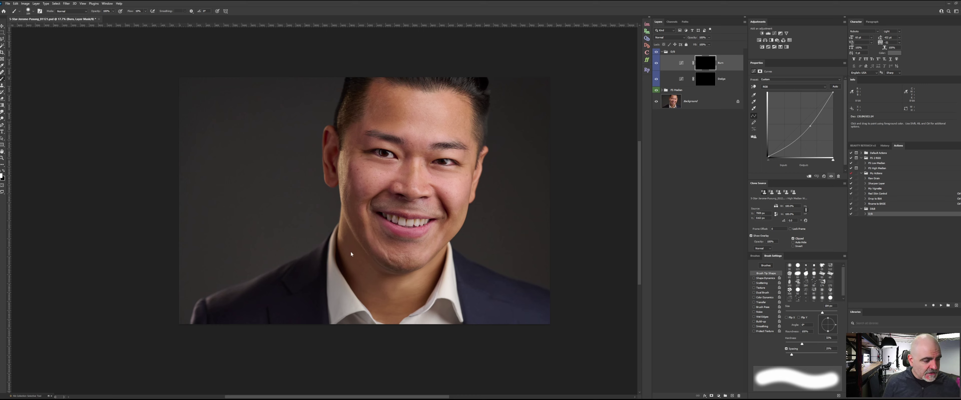
left_click_drag(38, 395, 78, 323)
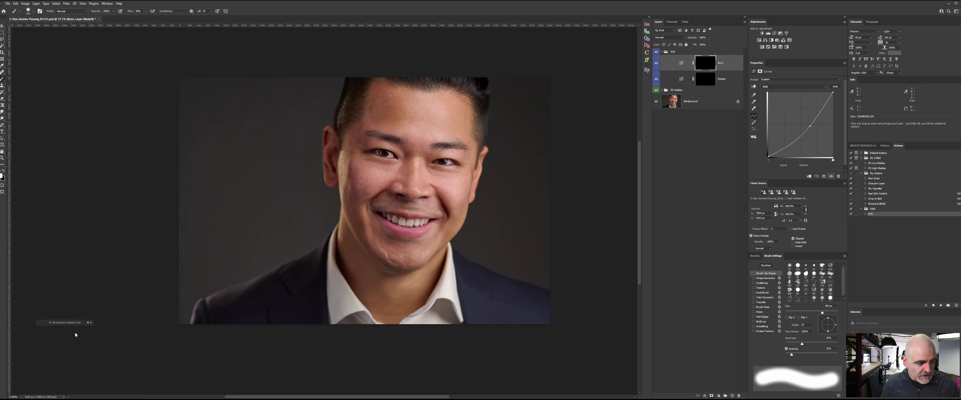
left_click(70, 322)
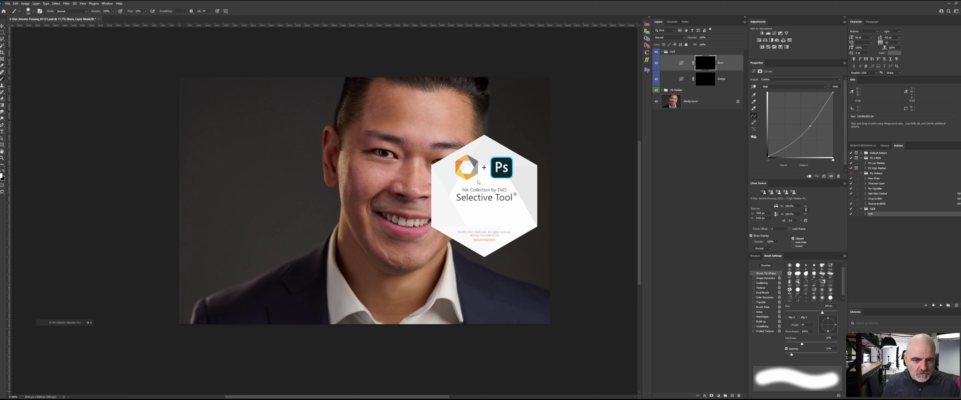
left_click_drag(55, 322, 505, 135)
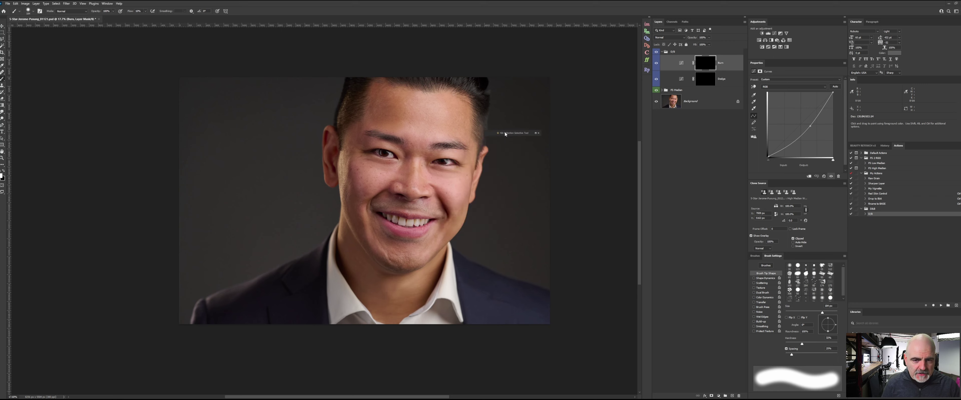
left_click(537, 133)
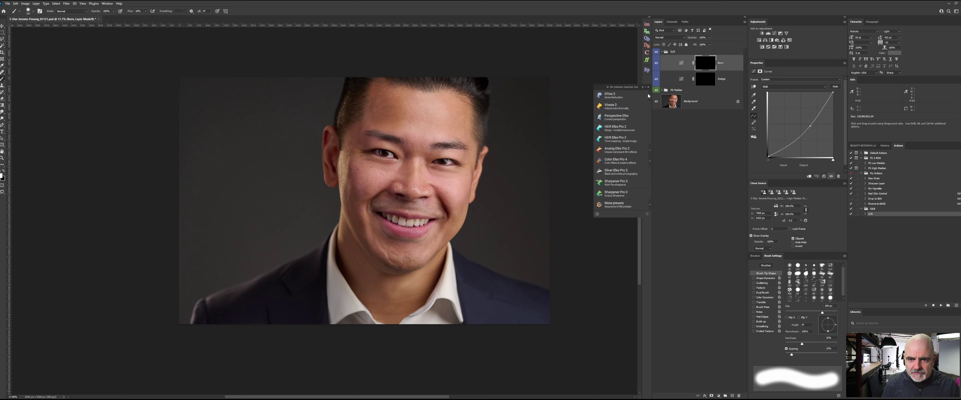
left_click_drag(634, 87, 697, 128)
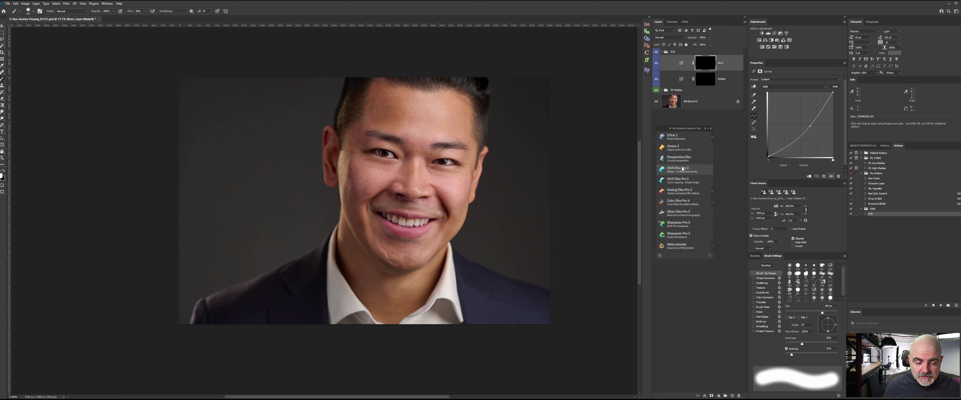
mouse_move(678, 129)
left_mouse_down()
mouse_move(819, 207)
mouse_move(956, 203)
left_mouse_up()
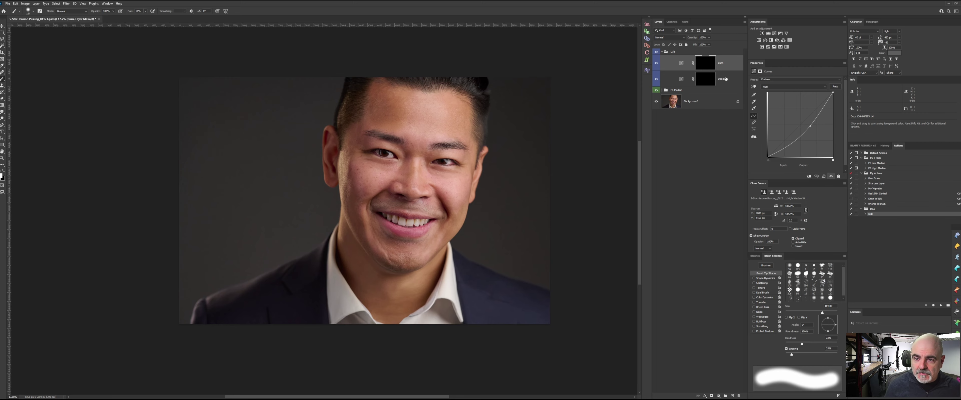
On the Dodge layer mask, paint white over both eyes with a small soft brush to brighten them
left_click(709, 75)
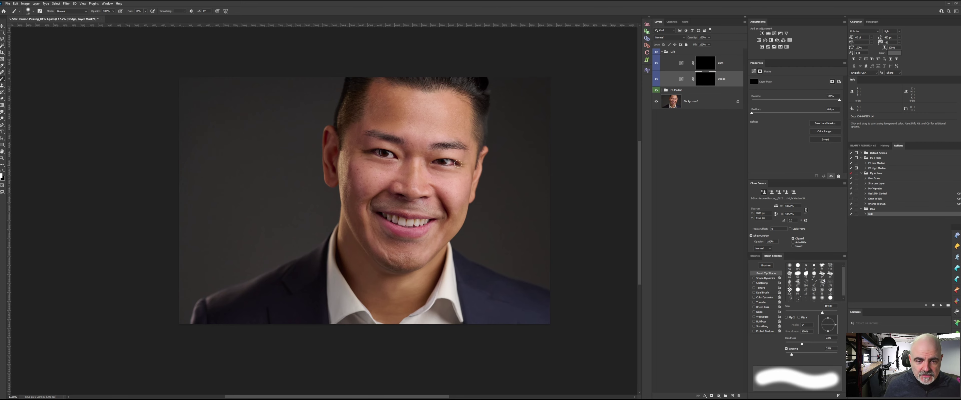
left_click_drag(436, 163, 463, 257)
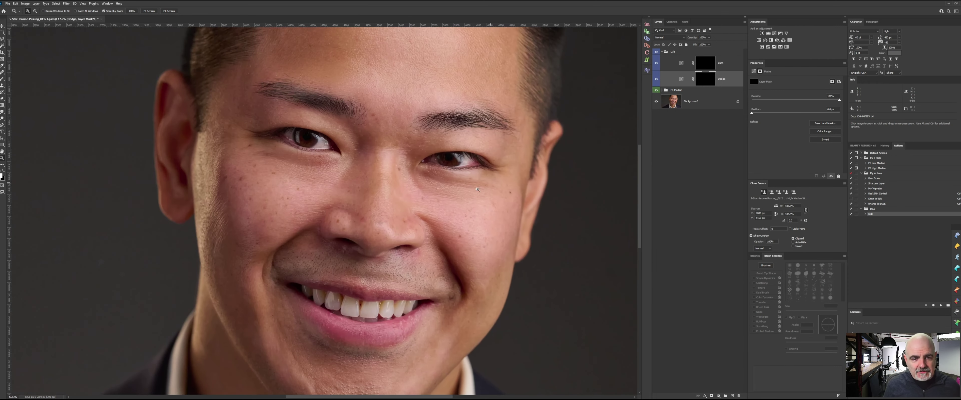
key("b")
key("bracketleft")
key("bracketleft")
key("bracketleft")
key("bracketleft")
key("bracketleft")
key("bracketleft")
key("bracketleft")
key("bracketleft")
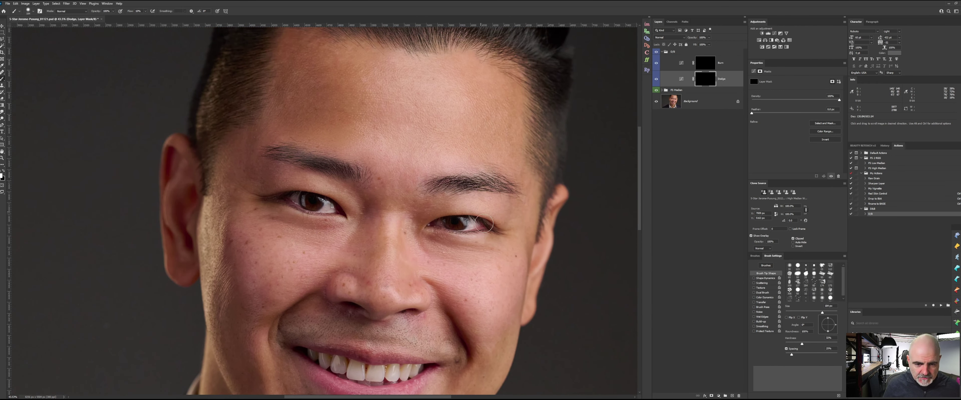
key("bracketright")
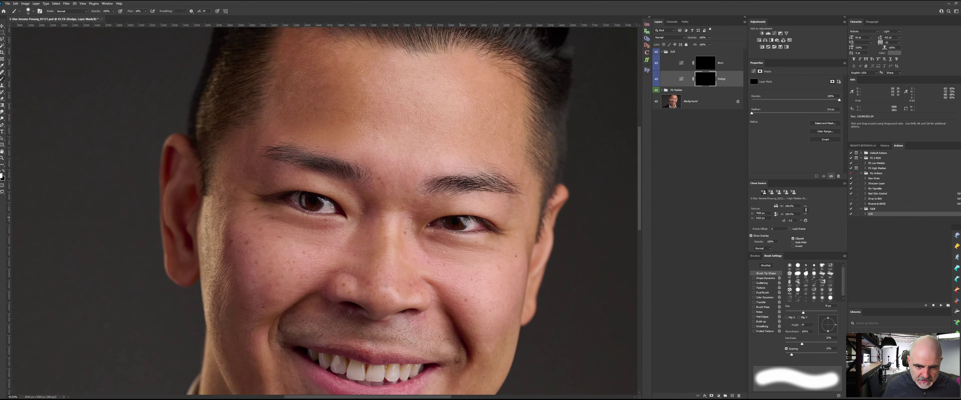
left_click_drag(443, 221, 480, 228)
left_click_drag(310, 207, 322, 205)
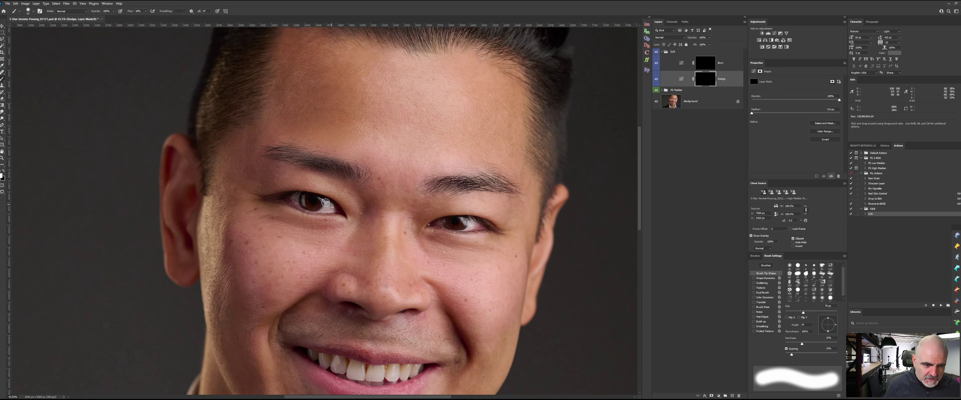
key("bracketleft")
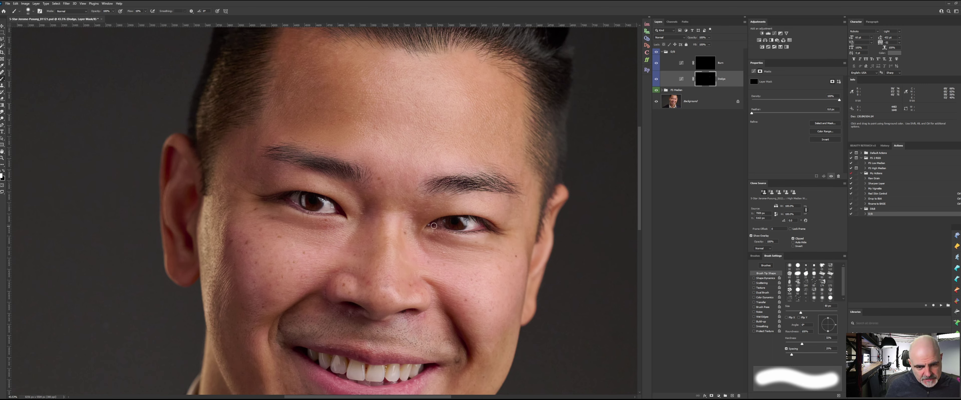
On the Burn layer mask, resize the brush and paint white over both eyebrows to darken them
key("alt+bracketright")
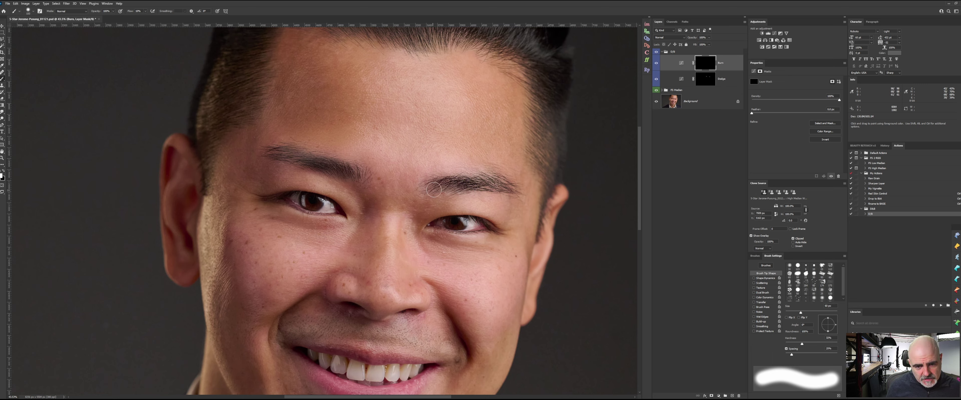
key("bracketright")
key("bracketright")
key("bracketright")
key("bracketright")
key("bracketright")
key("bracketright")
key("bracketright")
key("bracketright")
key("bracketright")
key("bracketright")
key("bracketright")
key("bracketright")
key("bracketright")
key("bracketright")
key("bracketright")
key("bracketleft")
key("bracketleft")
key("bracketleft")
key("bracketleft")
key("bracketleft")
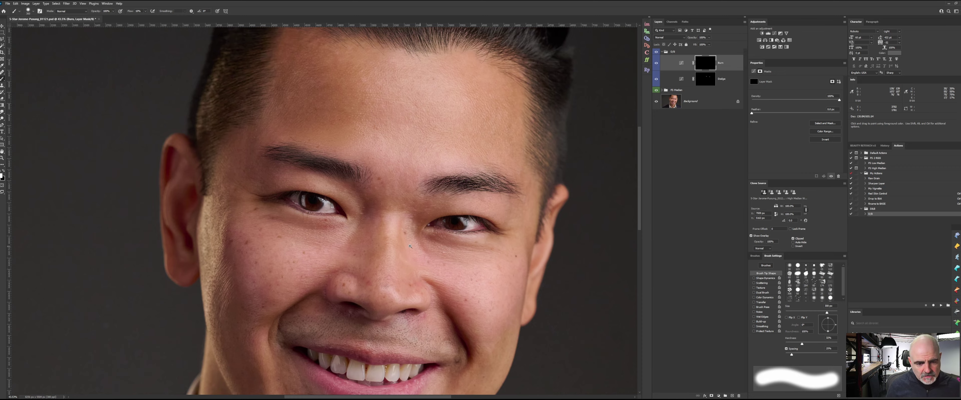
left_click_drag(452, 248, 395, 245)
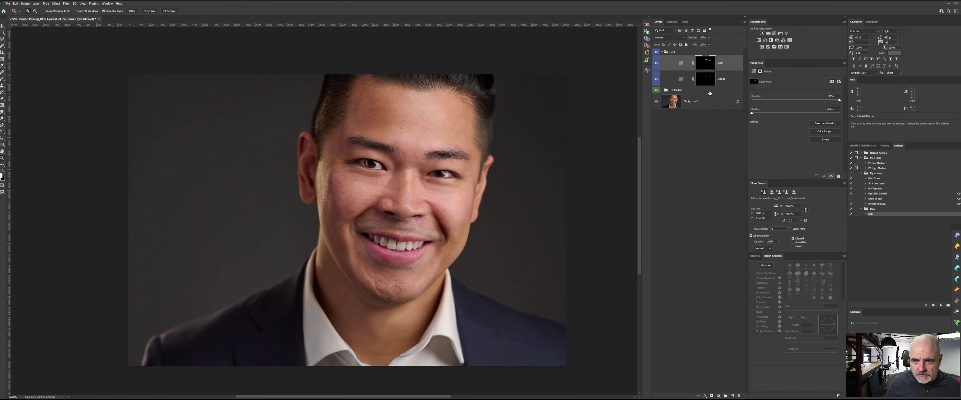
Lower the opacity of the dodge and burn group slightly and collapse the group
left_click(674, 52)
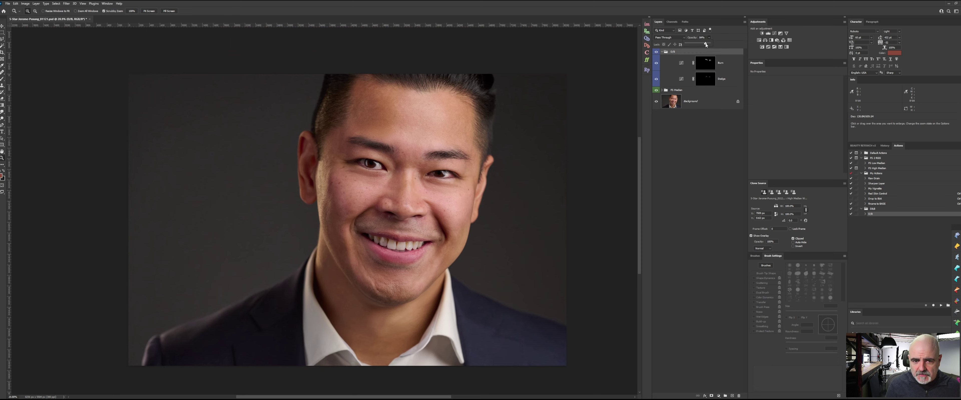
left_click(696, 180)
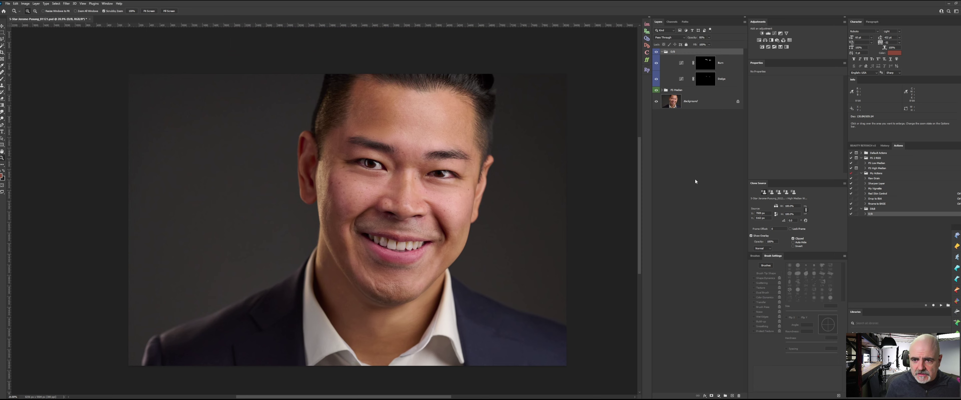
left_click(661, 52)
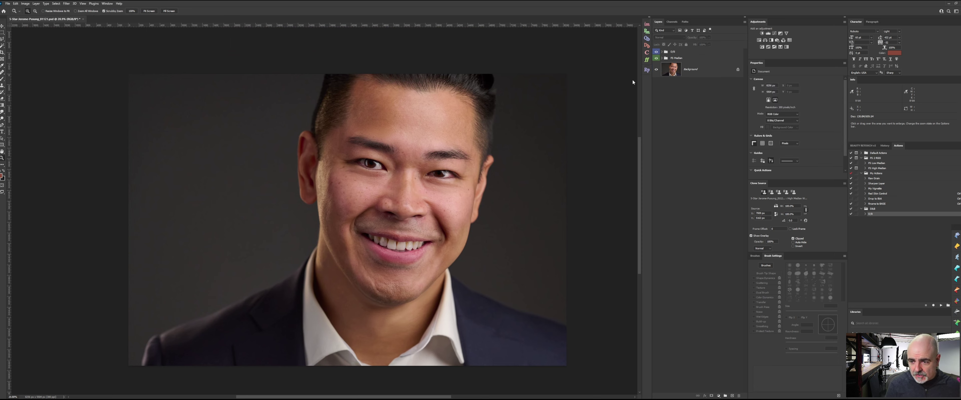
Run the Magic Smile action and paint white on its group mask over the teeth to whiten and brighten them
left_click(862, 146)
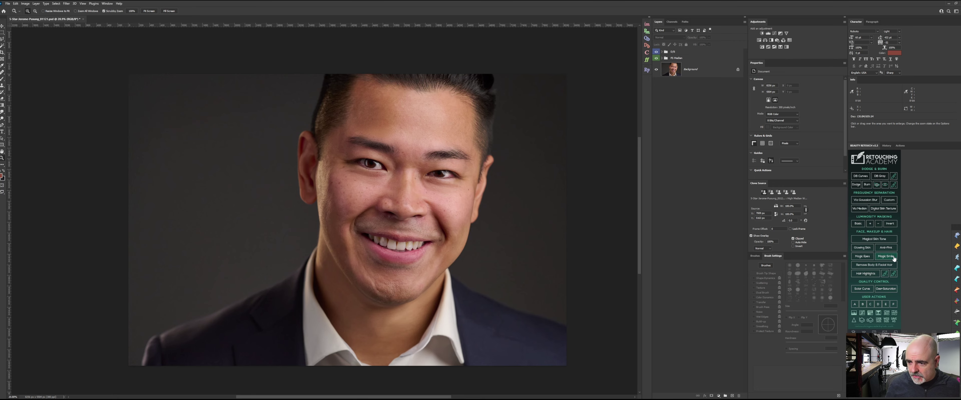
left_click(885, 256)
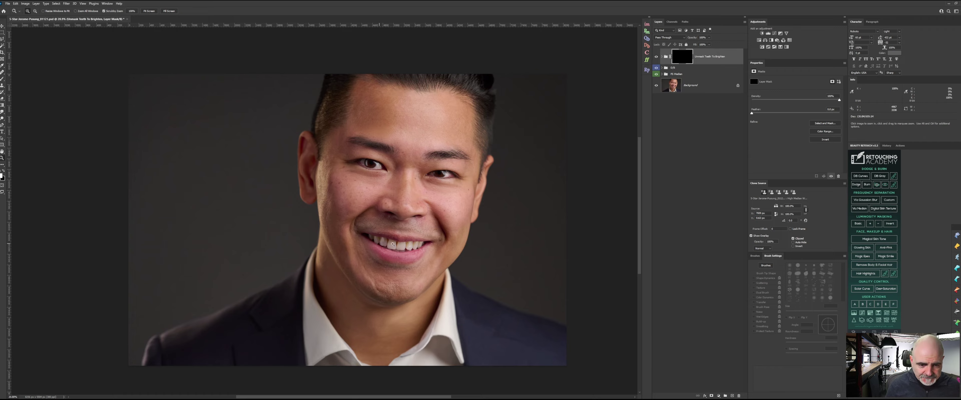
mouse_move(393, 245)
left_mouse_down()
mouse_move(481, 245)
mouse_move(365, 238)
left_mouse_up()
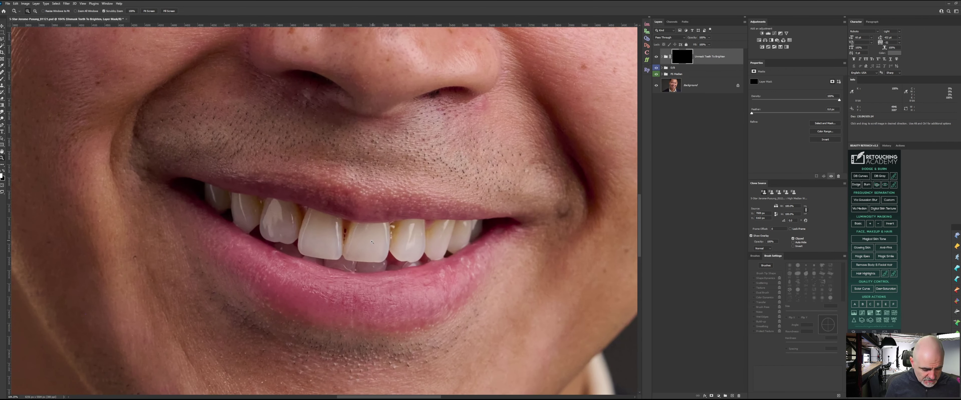
key("b")
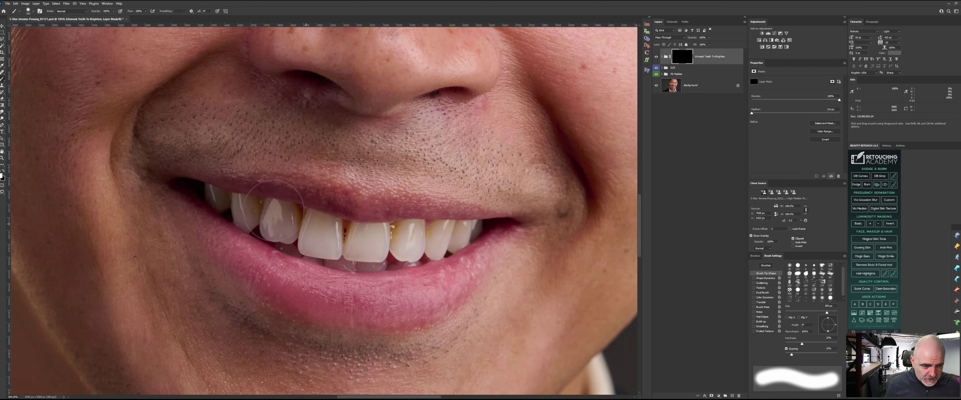
mouse_move(247, 207)
left_mouse_down()
mouse_move(245, 248)
mouse_move(228, 243)
mouse_move(200, 191)
mouse_move(242, 213)
mouse_move(248, 200)
mouse_move(237, 215)
mouse_move(251, 225)
mouse_move(242, 223)
mouse_move(272, 206)
mouse_move(296, 242)
mouse_move(309, 220)
mouse_move(295, 214)
mouse_move(341, 229)
mouse_move(329, 223)
mouse_move(295, 213)
mouse_move(340, 249)
mouse_move(300, 248)
mouse_move(357, 258)
mouse_move(368, 245)
mouse_move(334, 232)
mouse_move(384, 233)
mouse_move(369, 252)
mouse_move(413, 252)
mouse_move(403, 256)
mouse_move(388, 245)
mouse_move(408, 228)
mouse_move(444, 232)
mouse_move(446, 244)
mouse_move(423, 254)
mouse_move(479, 229)
mouse_move(375, 256)
left_mouse_up()
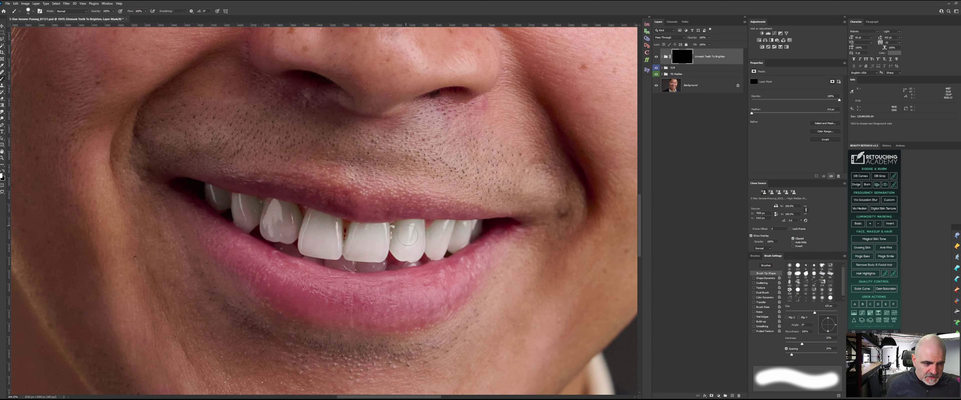
key("z")
key("ctrl+0")
left_click_drag(351, 235, 329, 235)
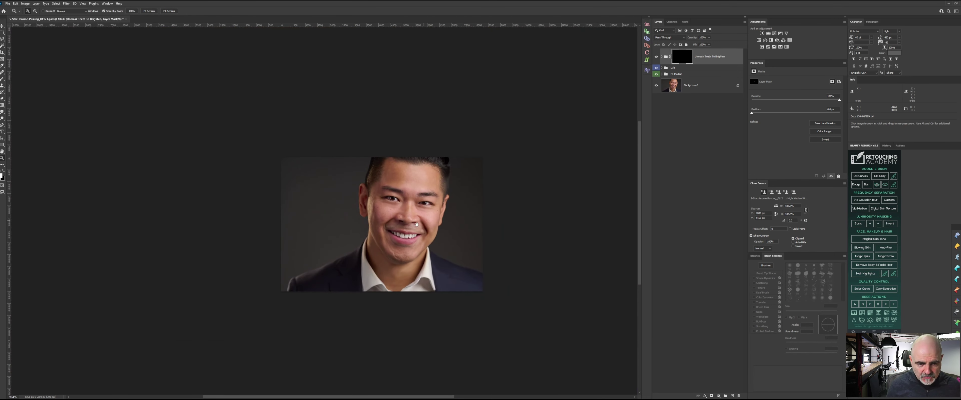
key("b")
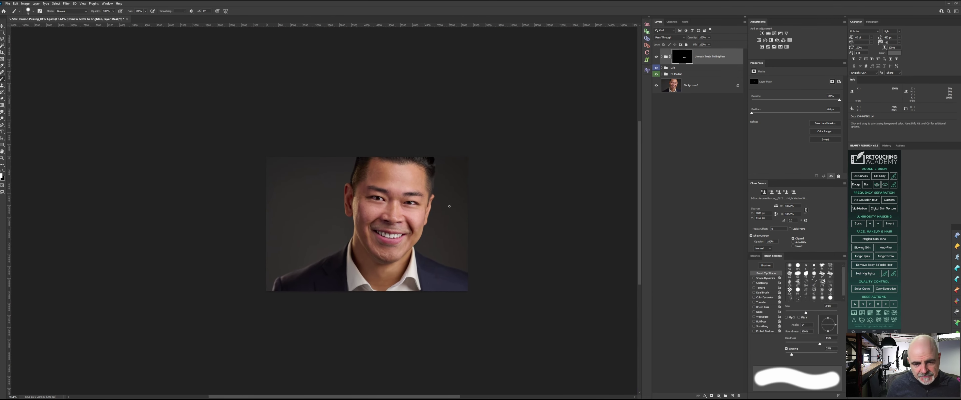
Lower the opacity of the teeth-brightening group slightly and deselect all layers
left_click(708, 37)
left_click_drag(711, 43, 705, 47)
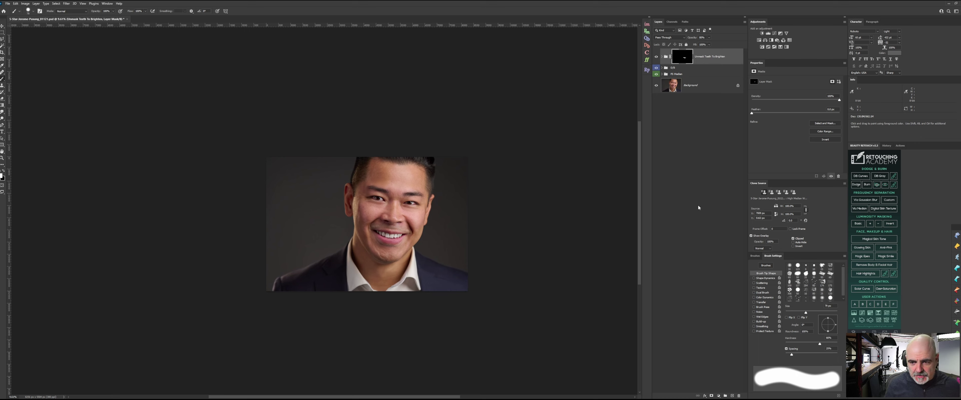
left_click(712, 127)
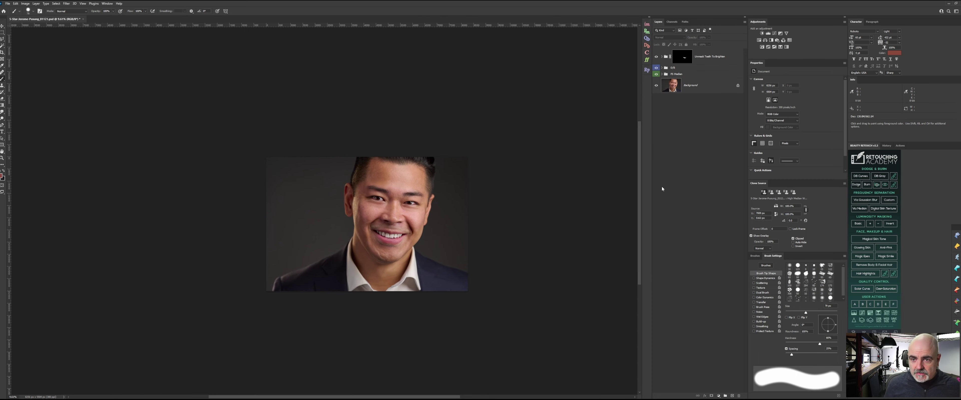
Run the sharpening action and paint white on its layer mask over both eyes and eyebrows with a small soft brush
key("F5")
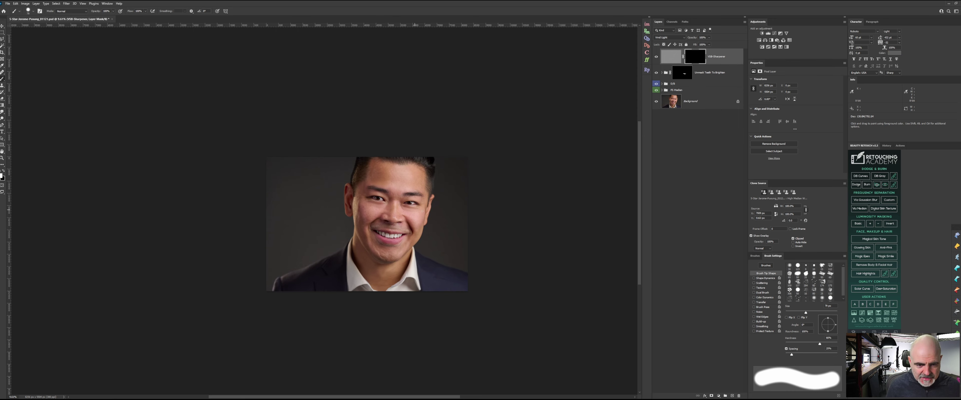
scroll(408, 205, "up", 5)
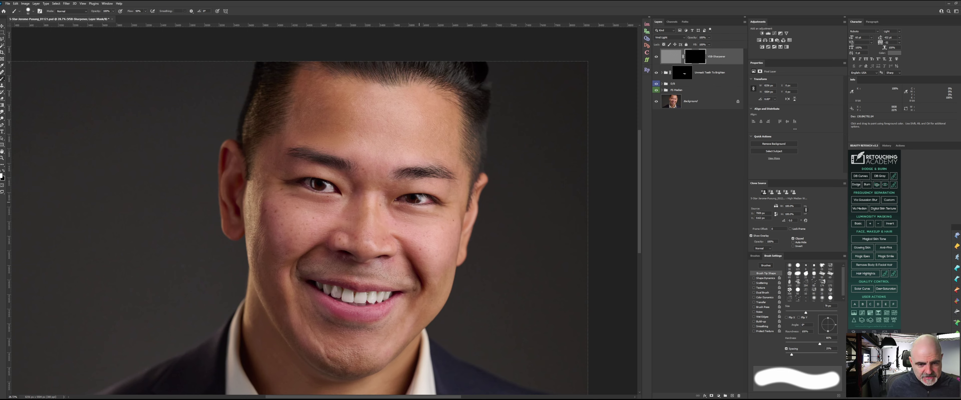
left_click_drag(418, 201, 421, 181)
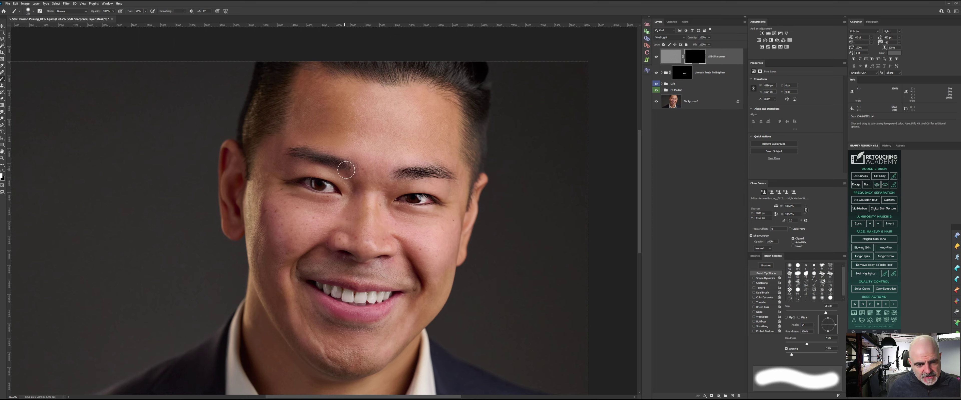
key("shift+2")
left_click_drag(338, 171, 333, 161)
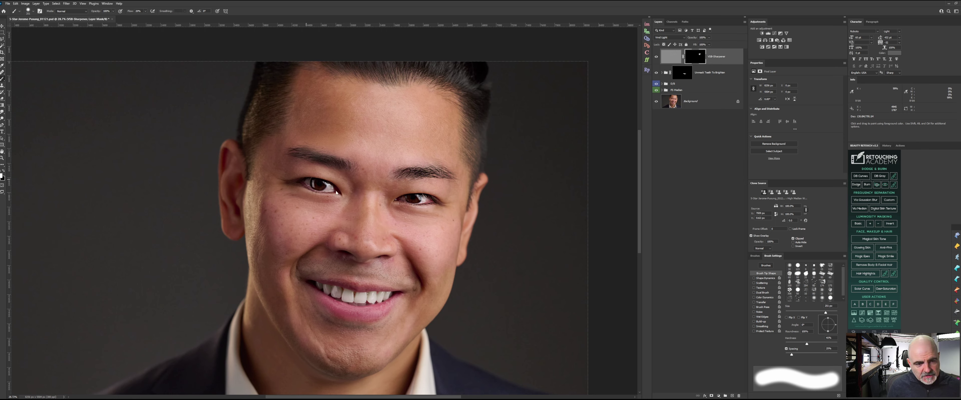
key("1")
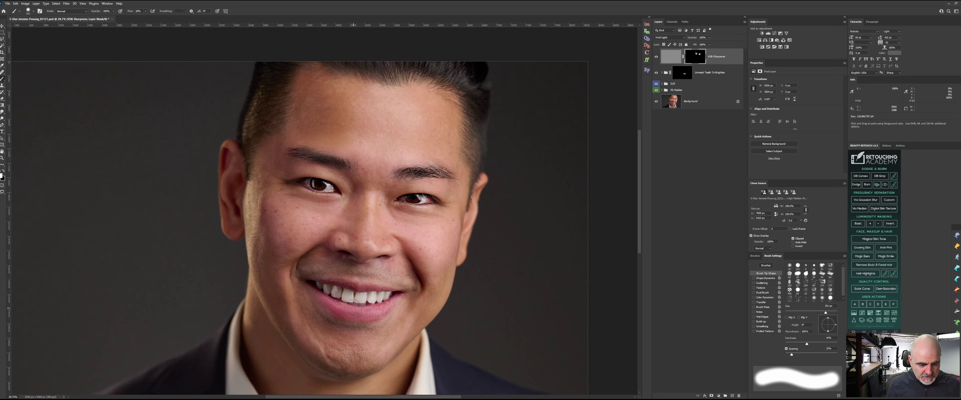
Enlarge the brush, paint more facial and clothing details white on the sharpening layer's mask, and deselect the layer
key("bracketright")
key("bracketright")
key("bracketright")
key("bracketright")
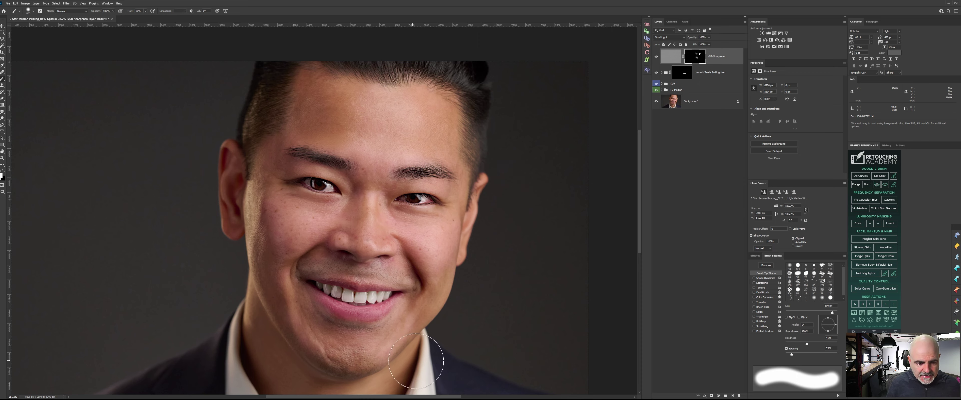
left_click_drag(375, 204, 323, 208)
left_click_drag(386, 217, 435, 190)
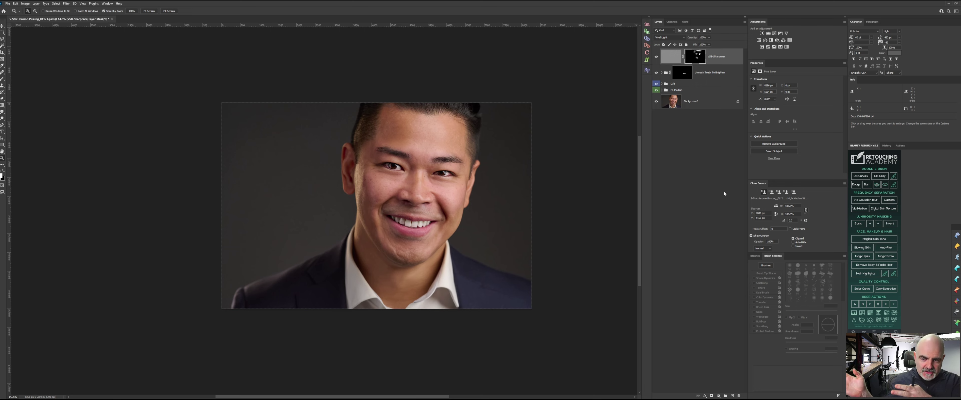
left_click(723, 167)
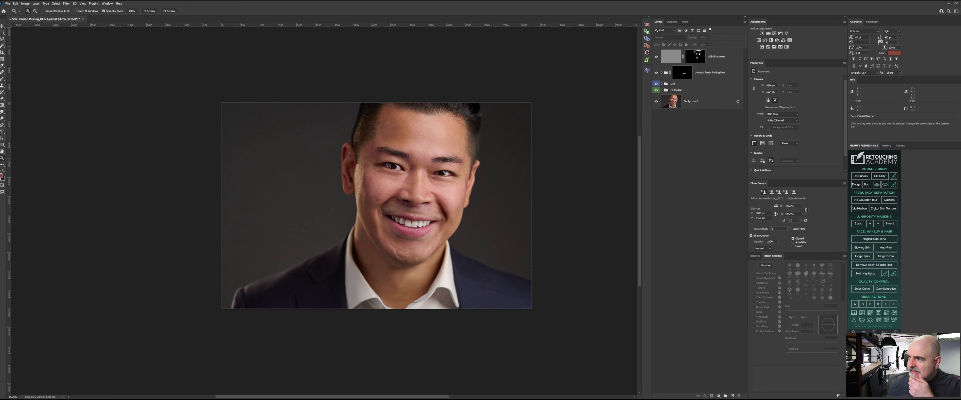
Switch to the browser and look through the Greg Benz Photography store's courses, bundles and Lumenzia panel offers
left_click_drag(960, 70, 195, 47)
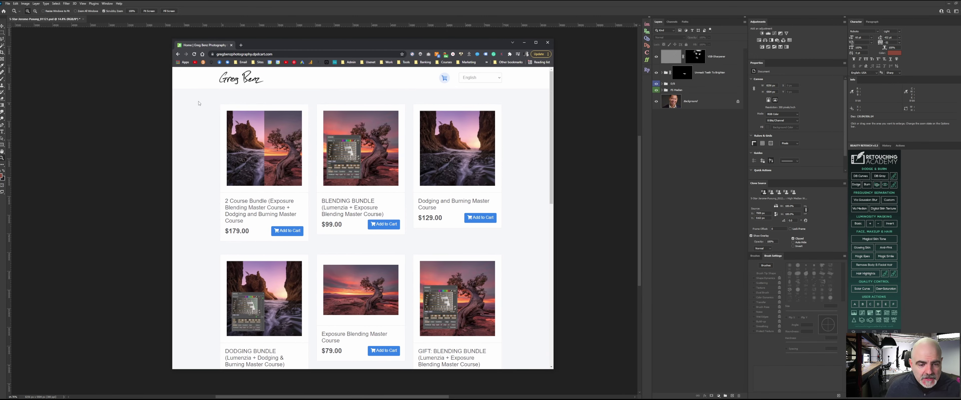
key("ctrl+plus")
key("ctrl+plus")
scroll(241, 121, "down", 4)
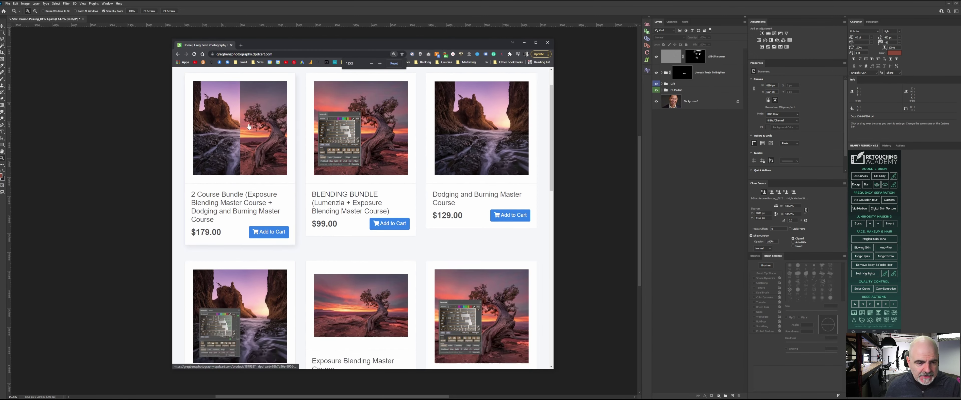
scroll(373, 213, "down", 3)
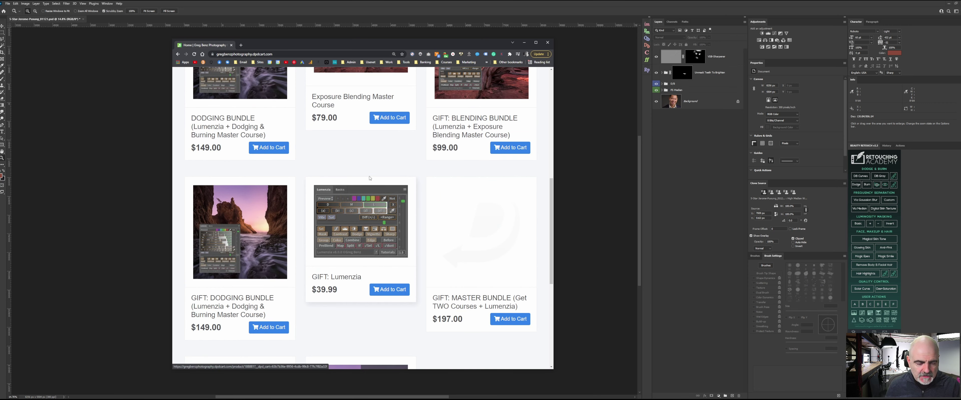
scroll(357, 238, "up", 10)
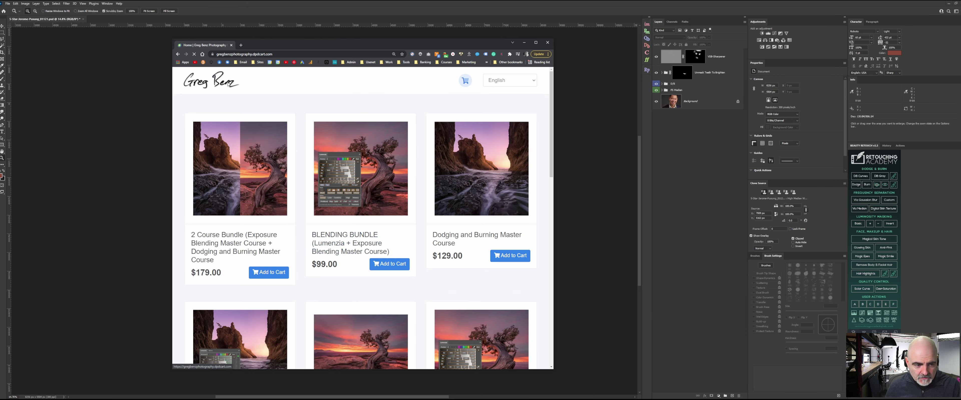
scroll(365, 201, "down", 3)
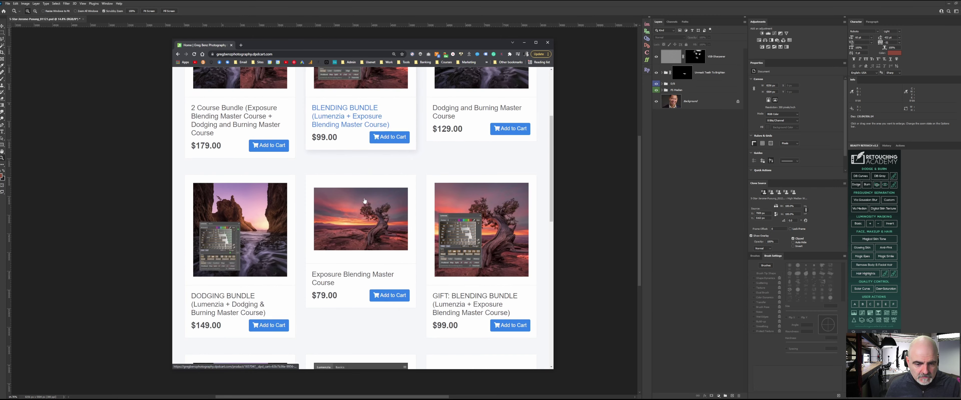
scroll(364, 201, "down", 3)
scroll(364, 200, "down", 3)
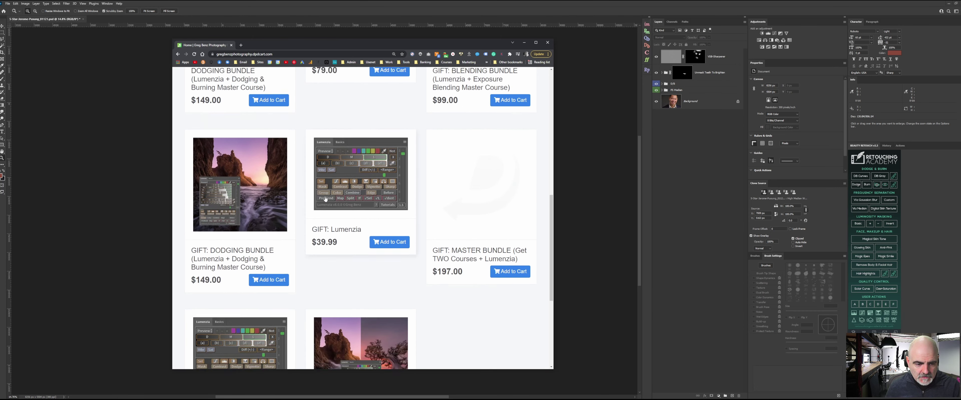
scroll(477, 212, "down", 4)
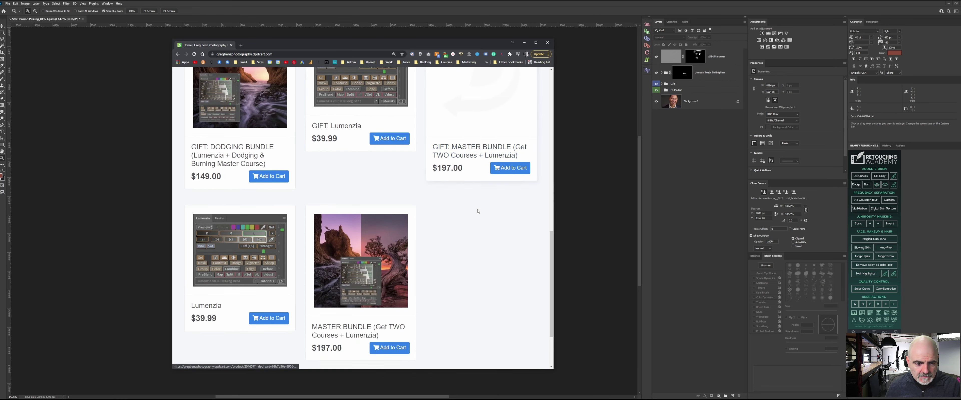
scroll(474, 209, "up", 10)
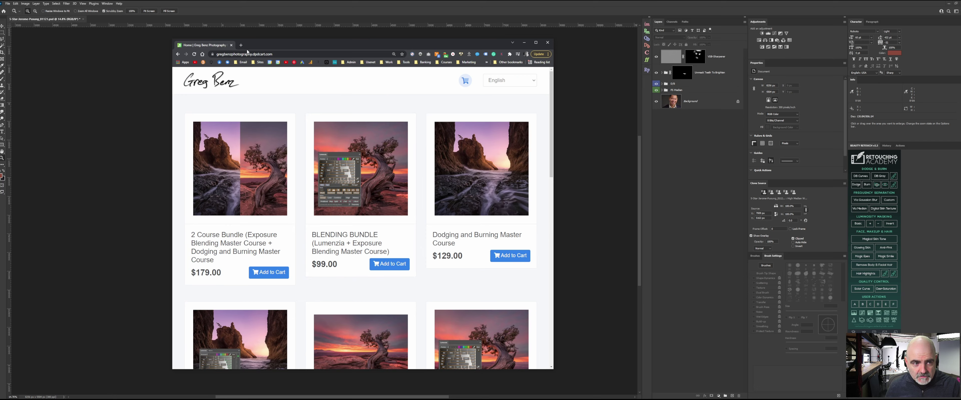
Go to the main site gregbenzphotography.com and open its Web Sharp Pro page
left_click(348, 54)
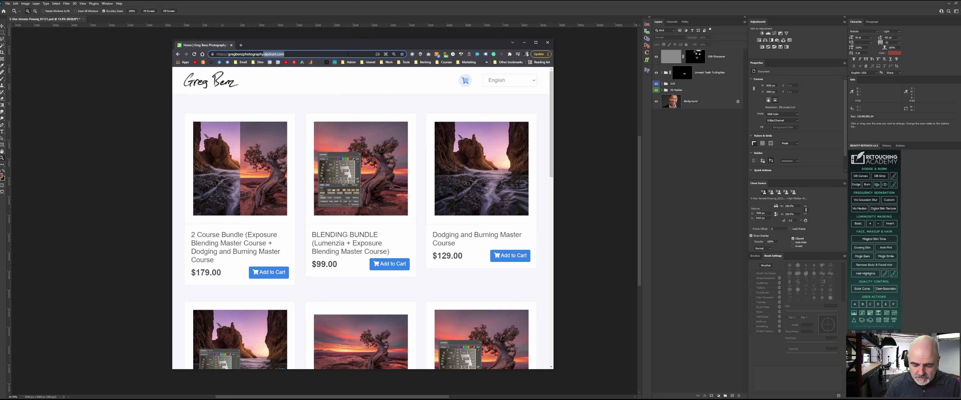
key("Return")
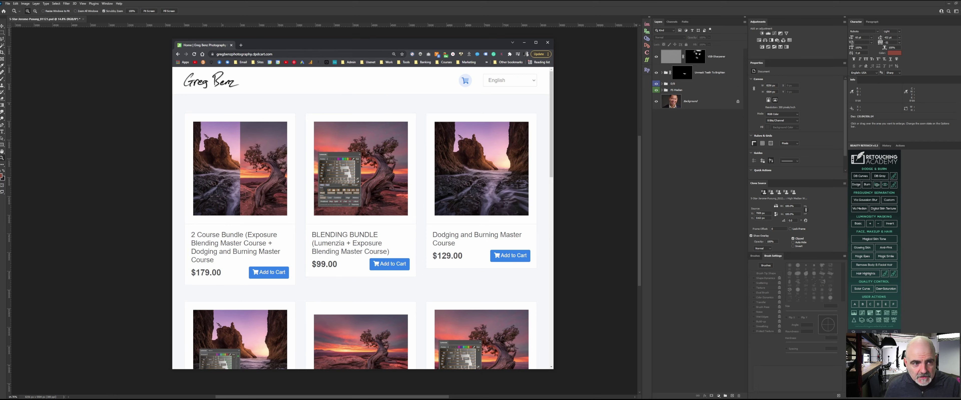
left_click_drag(252, 54, 263, 54)
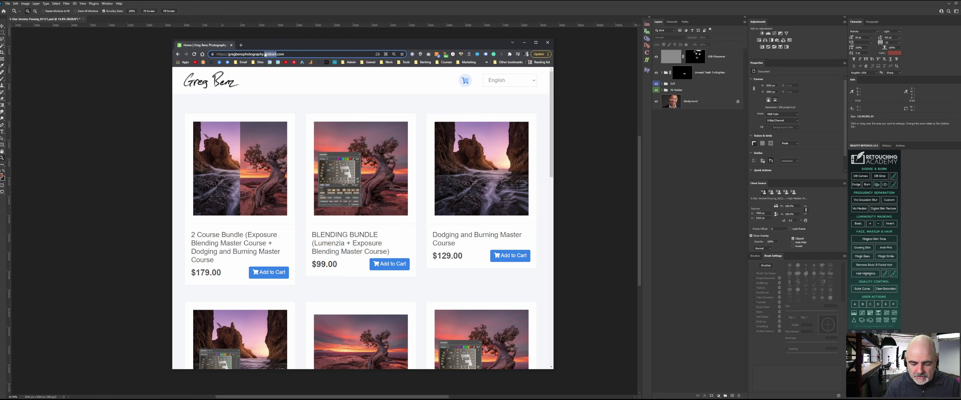
key("BackSpace")
key("BackSpace")
key("Return")
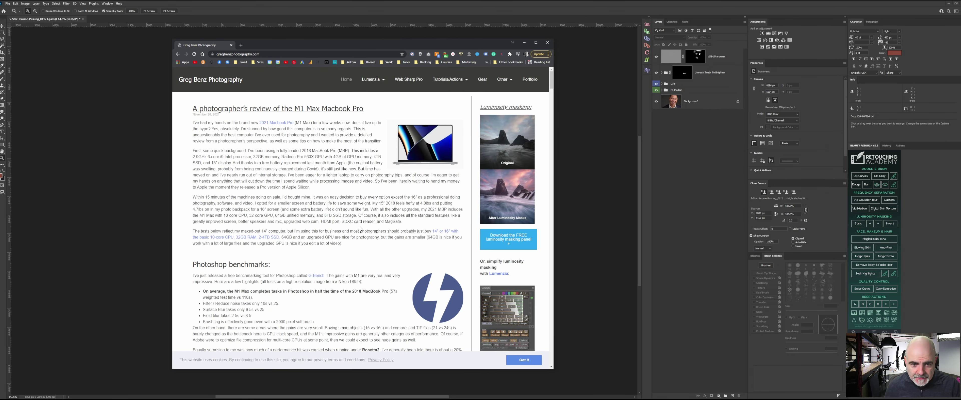
left_click(409, 80)
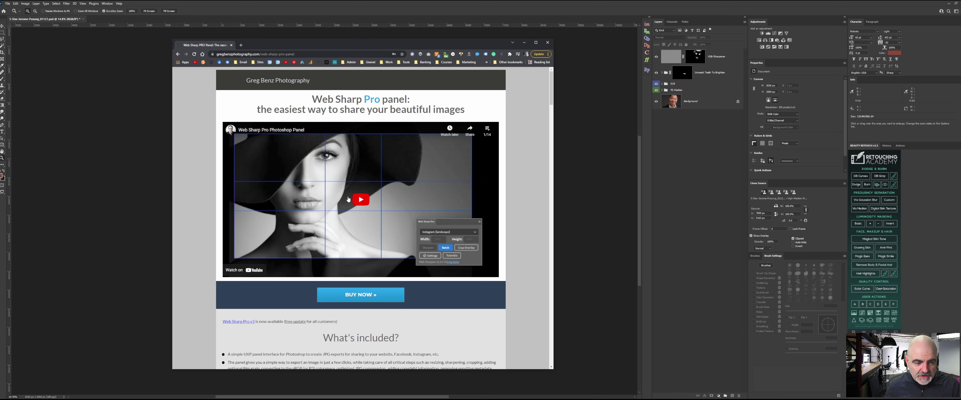
Review the Web Sharp Pro features and its Adobe Exchange listing, then return to the portrait in Photoshop
scroll(195, 226, "down", 4)
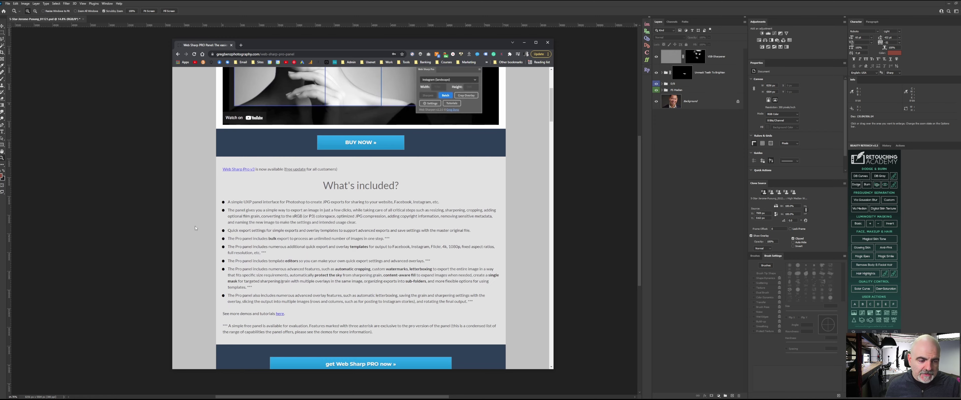
scroll(195, 226, "down", 4)
scroll(195, 226, "up", 8)
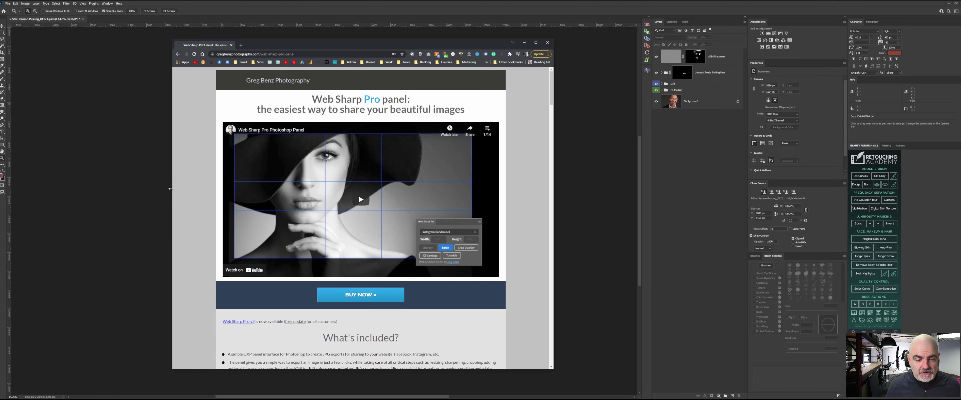
left_click_drag(267, 49, 353, 45)
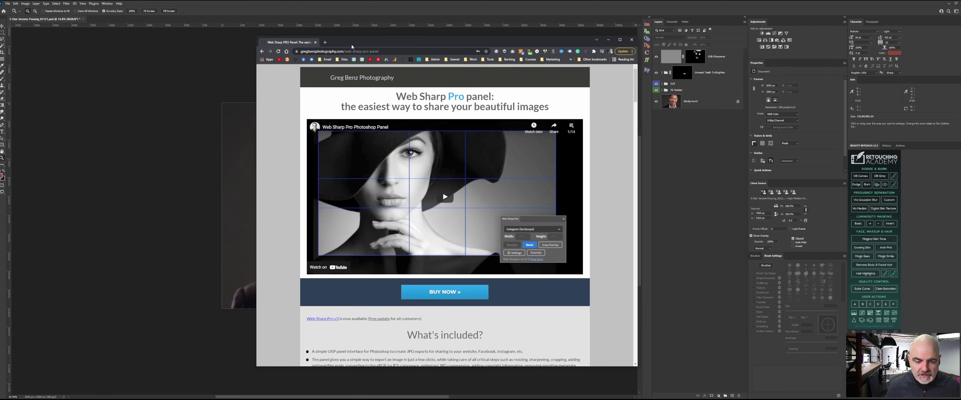
left_click(434, 296)
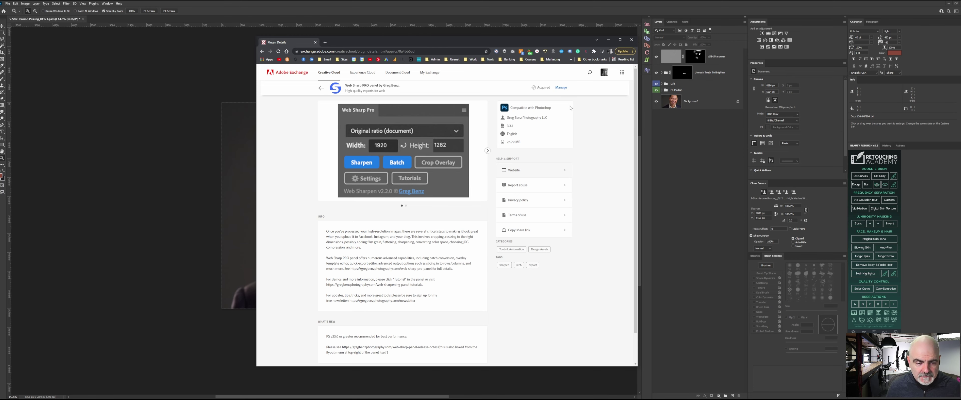
scroll(589, 176, "down", 1)
scroll(593, 164, "up", 1)
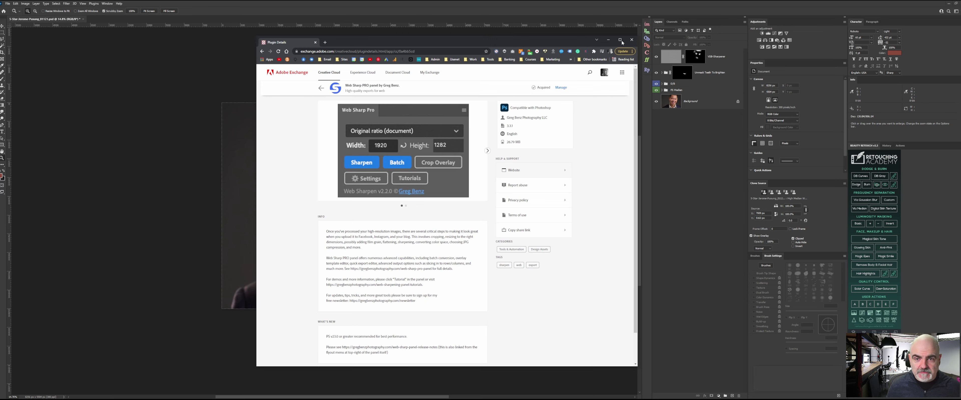
left_click(608, 39)
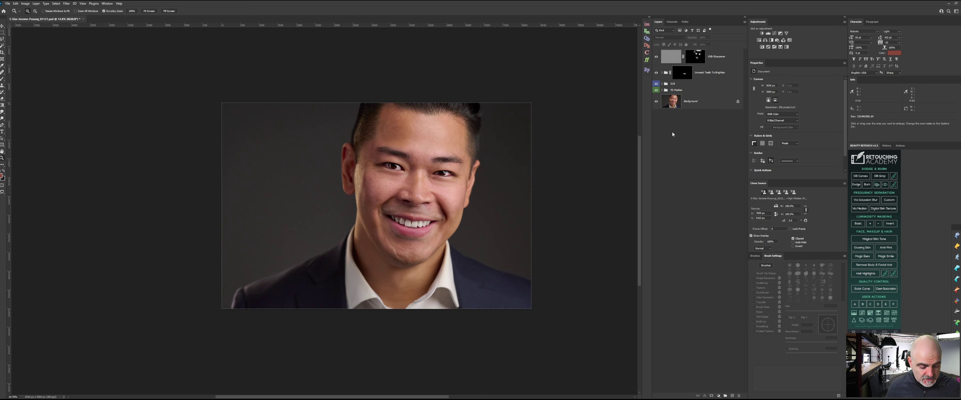
Run the Curves vignette action and move its soft elliptical mask to centre the bright area on the man's face
key("F2")
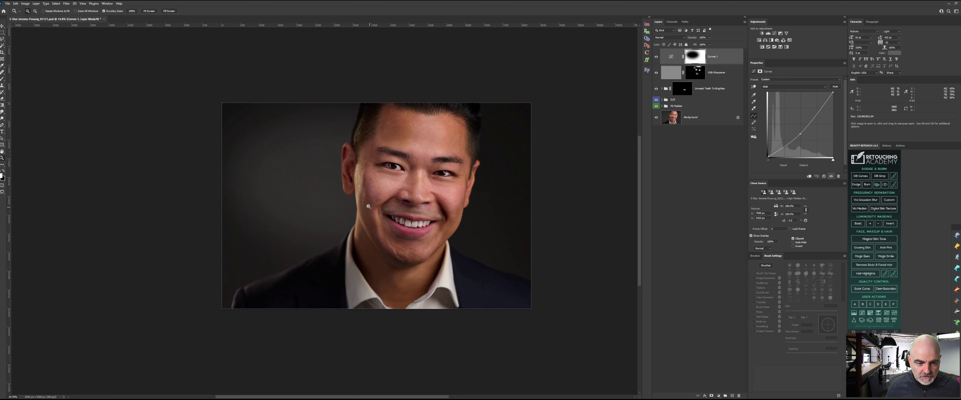
key("v")
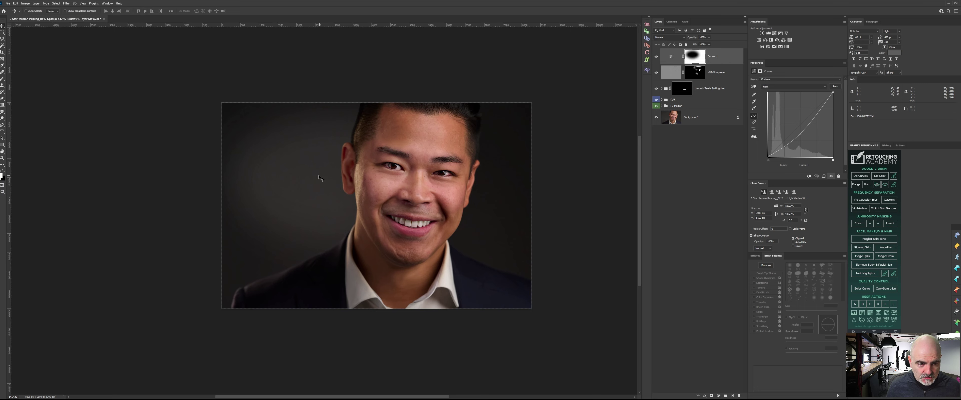
left_click_drag(336, 175, 440, 214)
scroll(439, 214, "up", 1)
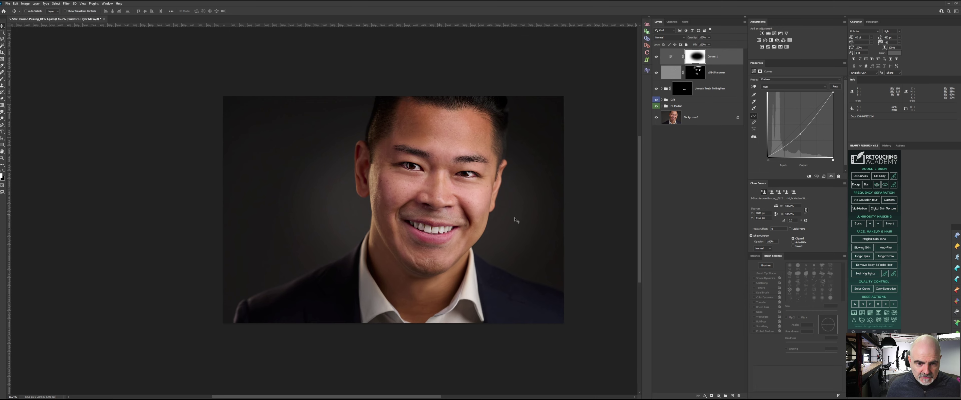
scroll(640, 219, "down", 1)
scroll(641, 211, "up", 1)
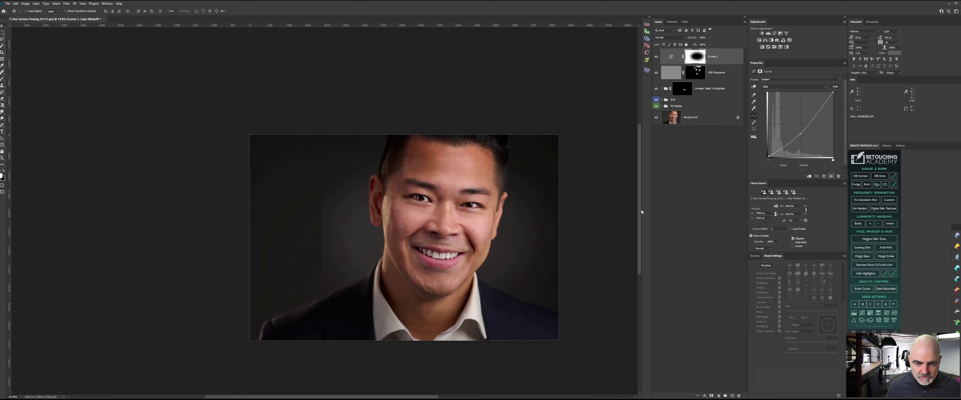
scroll(640, 219, "down", 1)
scroll(439, 218, "up", 1)
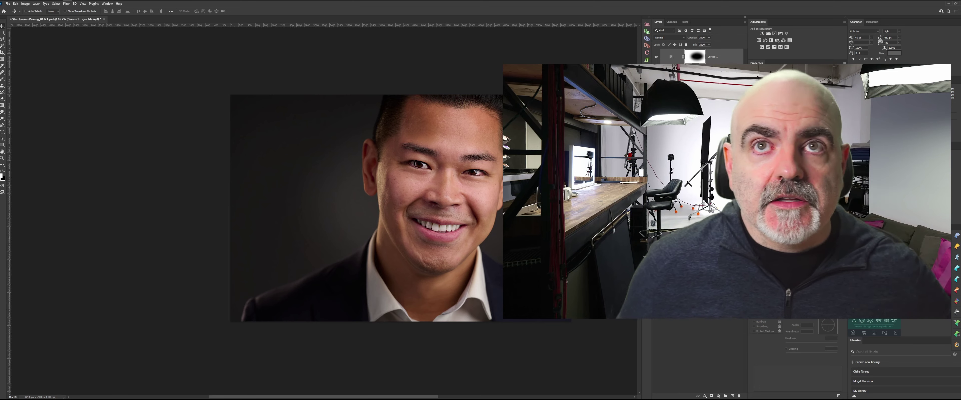
left_click_drag(457, 216, 334, 212)
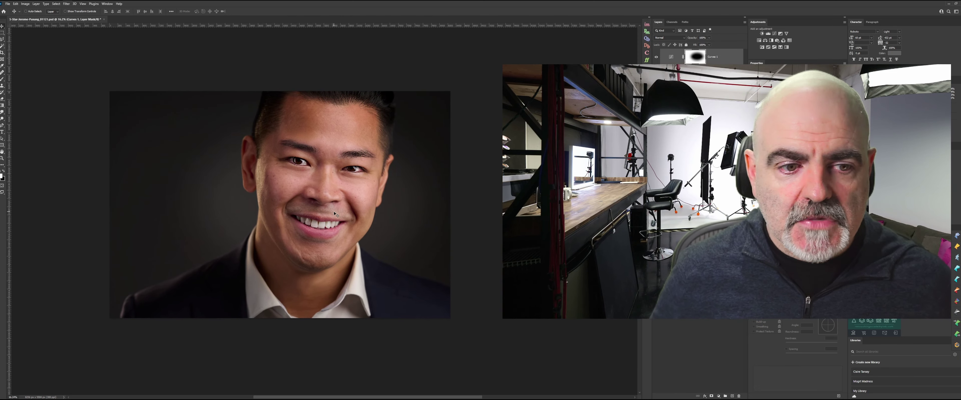